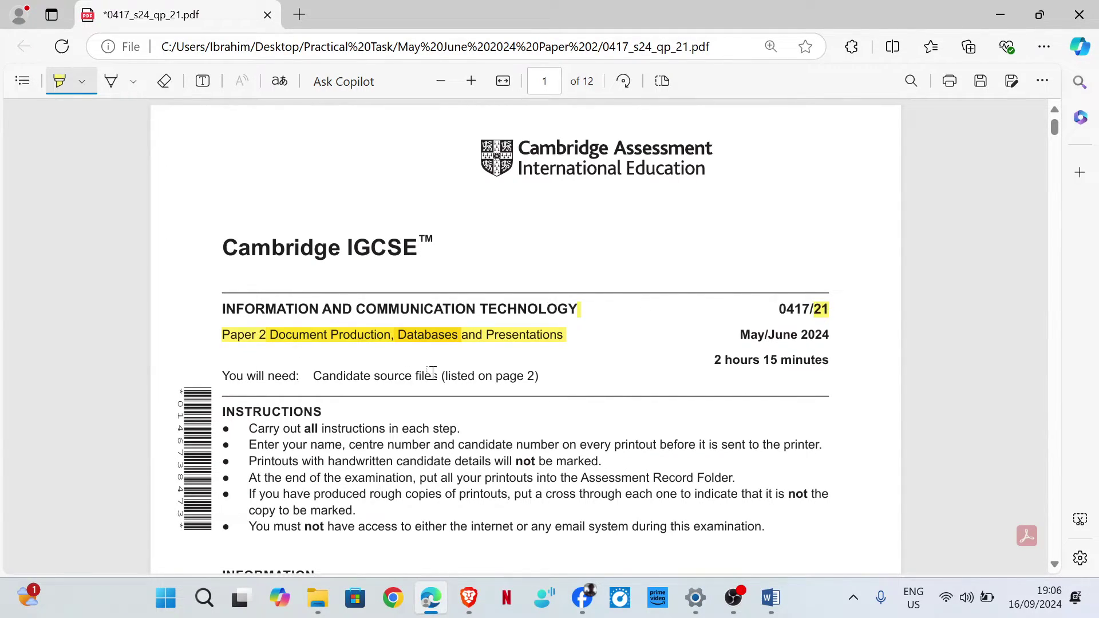
# - Look through the exam paper up to Task 4 – Presentation and review its opening instructions
pyautogui.moveTo(484, 333); pyautogui.dragTo(482, 334)
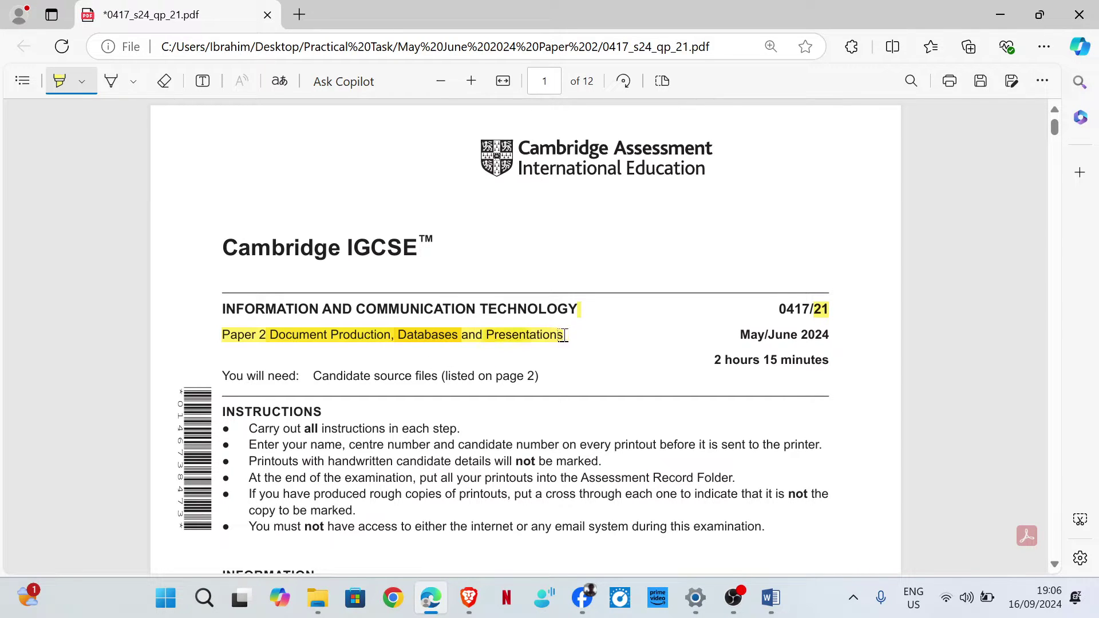
pyautogui.scroll(-6, 577, 320)
pyautogui.scroll(6, 579, 301)
pyautogui.scroll(-15, 588, 380)
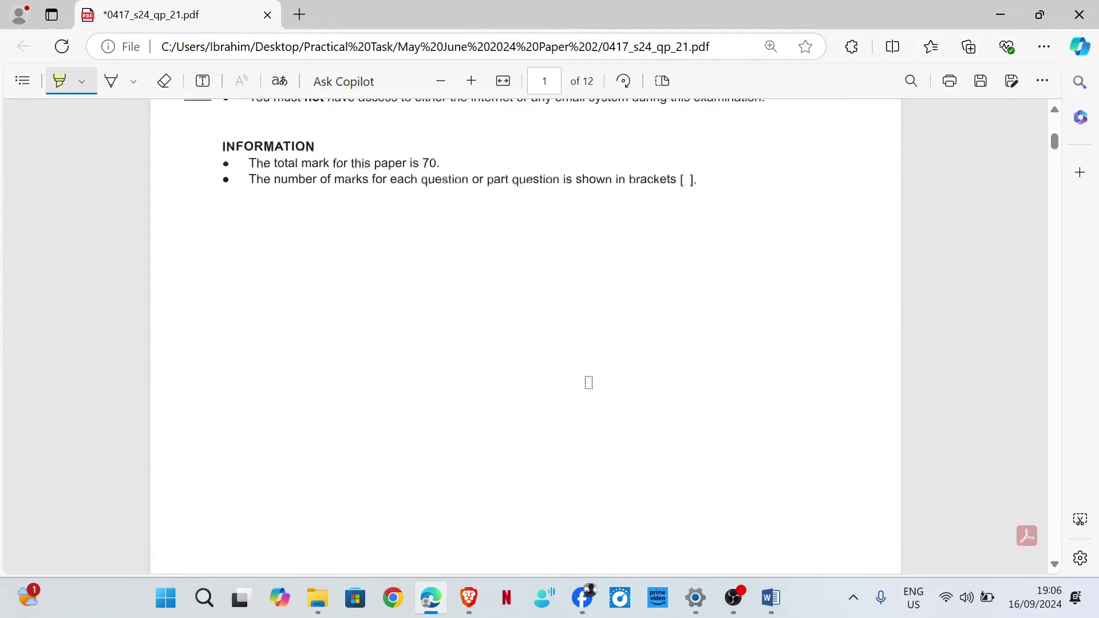
pyautogui.scroll(-20, 570, 387)
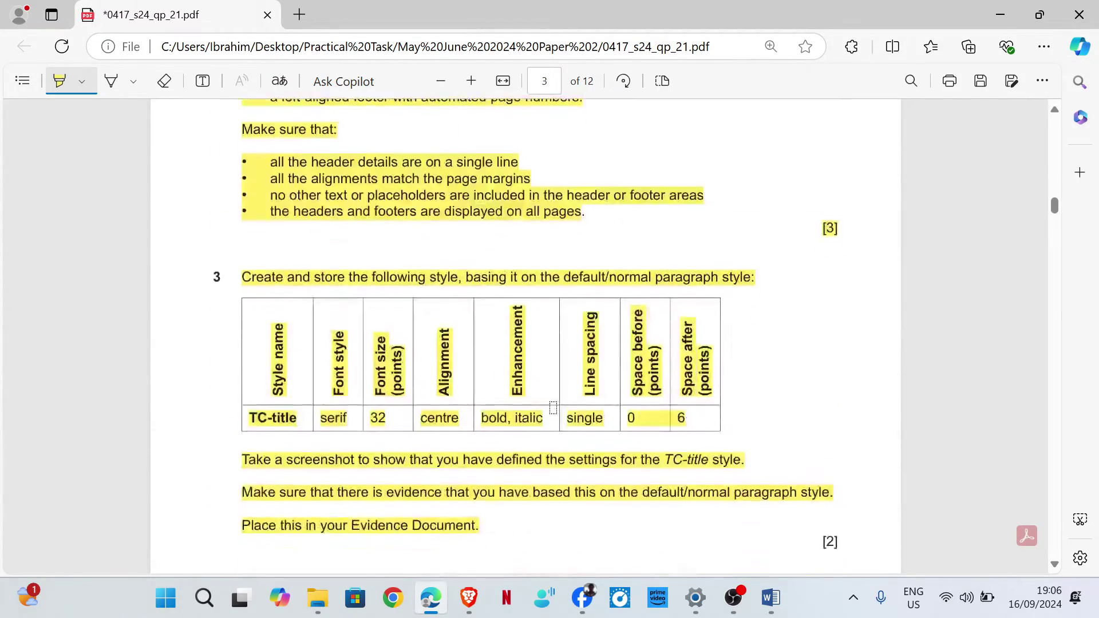
pyautogui.scroll(-20, 551, 395)
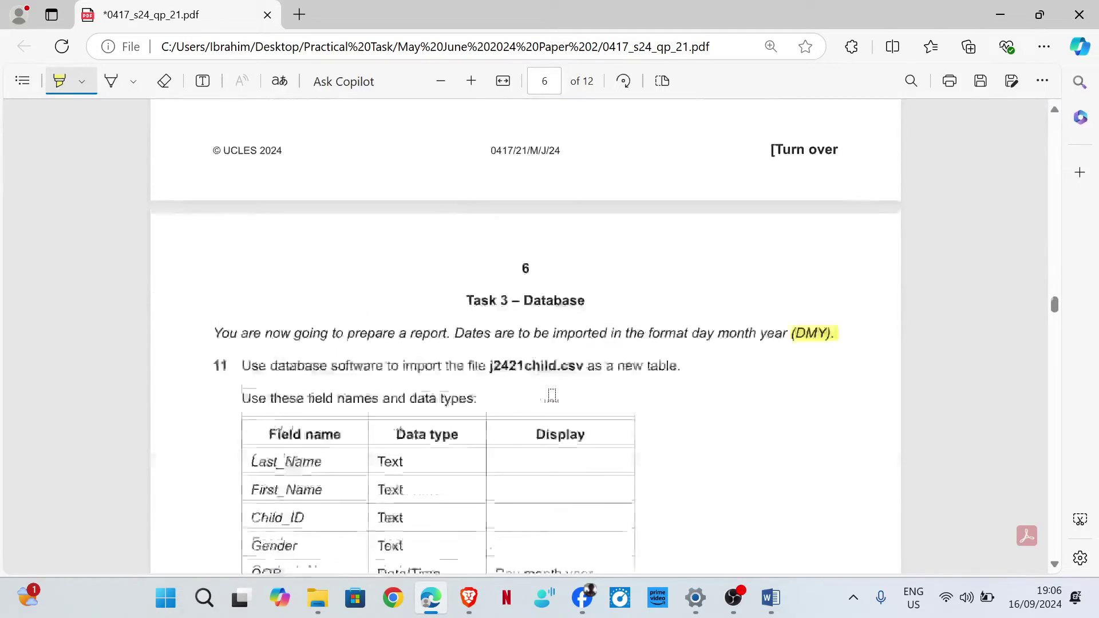
pyautogui.scroll(-20, 557, 413)
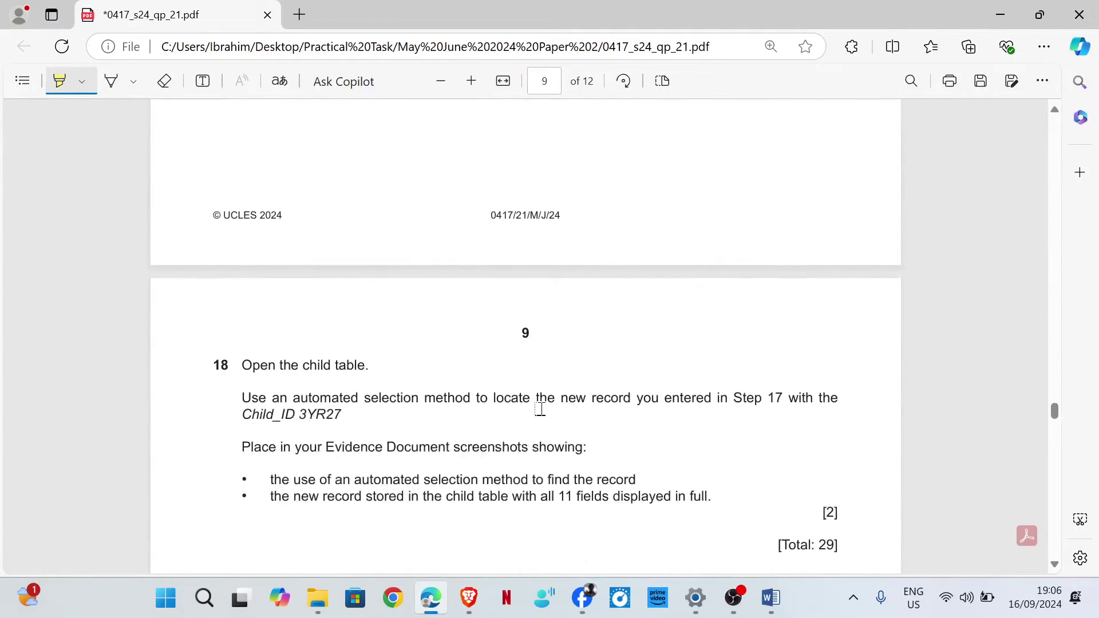
pyautogui.scroll(3, 522, 425)
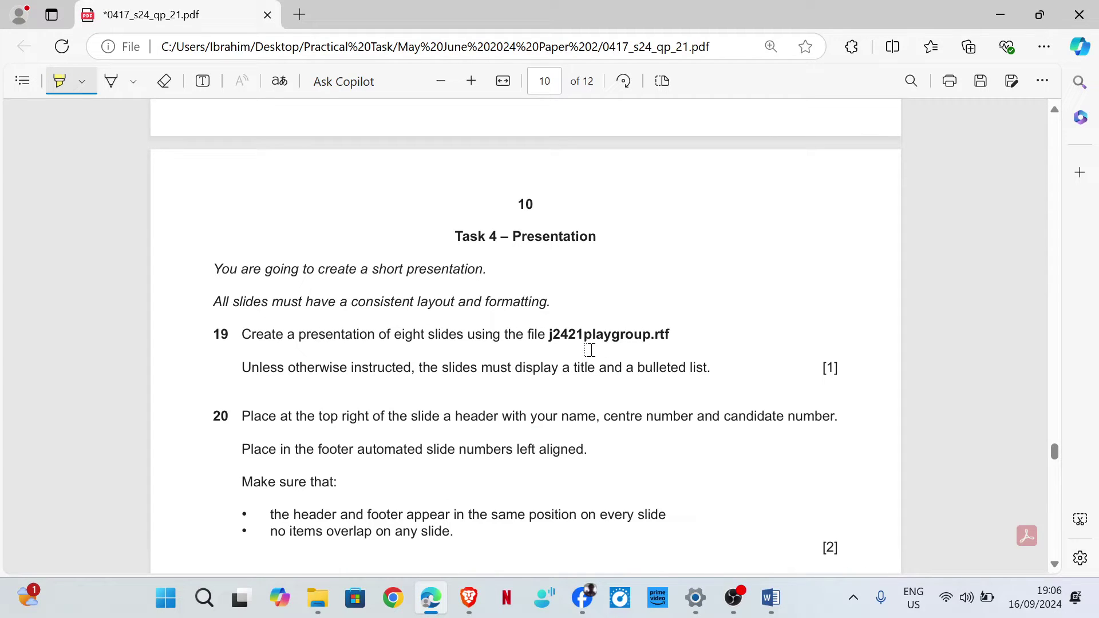
# - Start PowerPoint 2016 and create a blank presentation
pyautogui.click(205, 599)
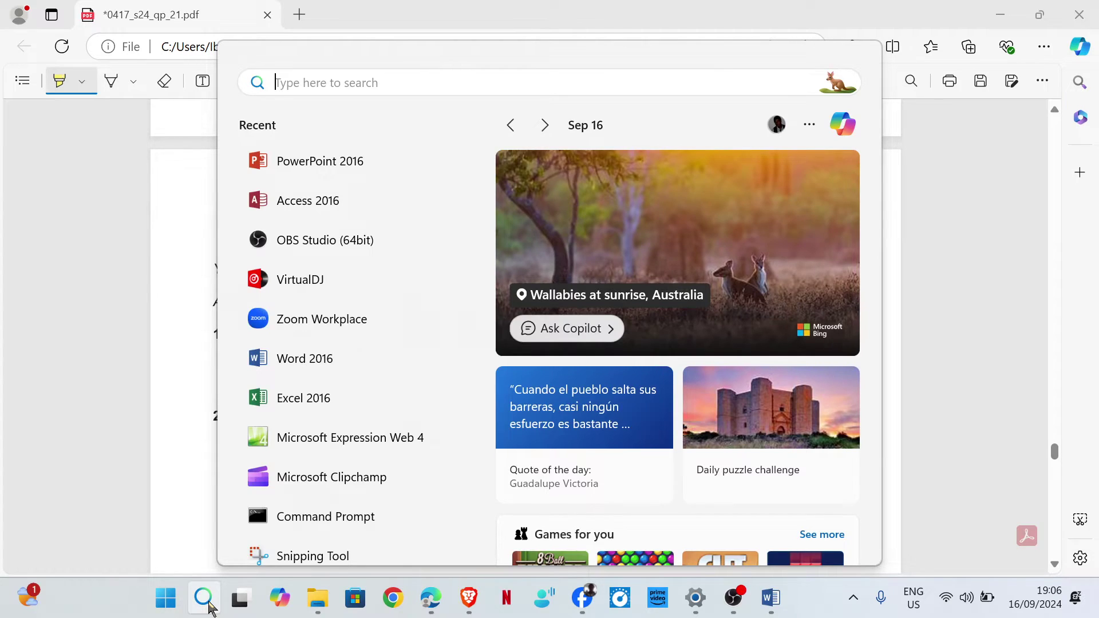
pyautogui.write('po')
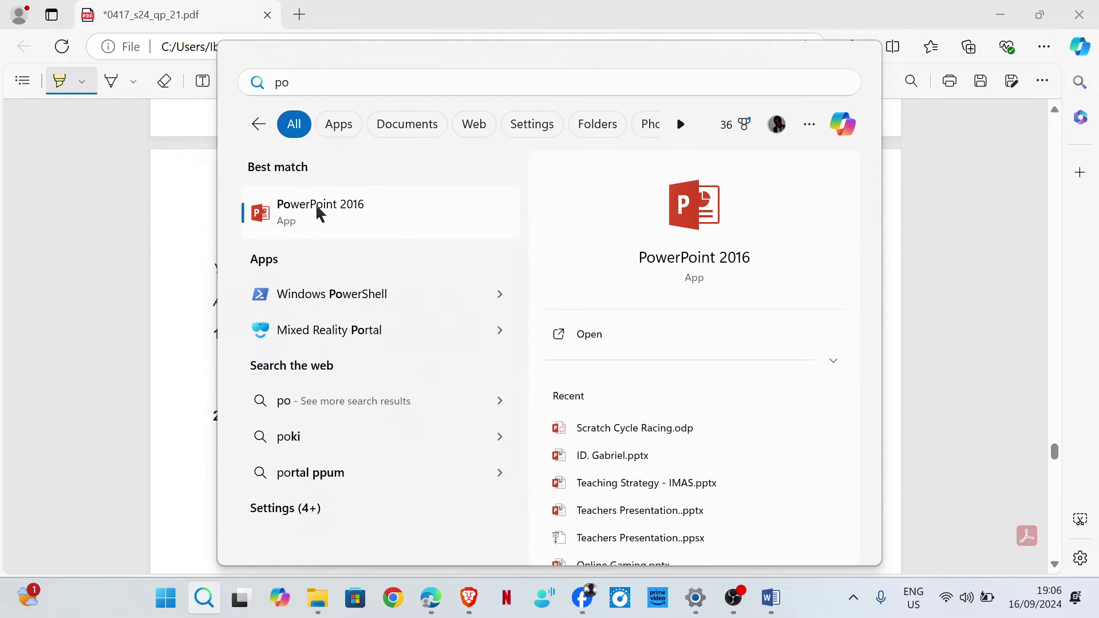
pyautogui.click(317, 213)
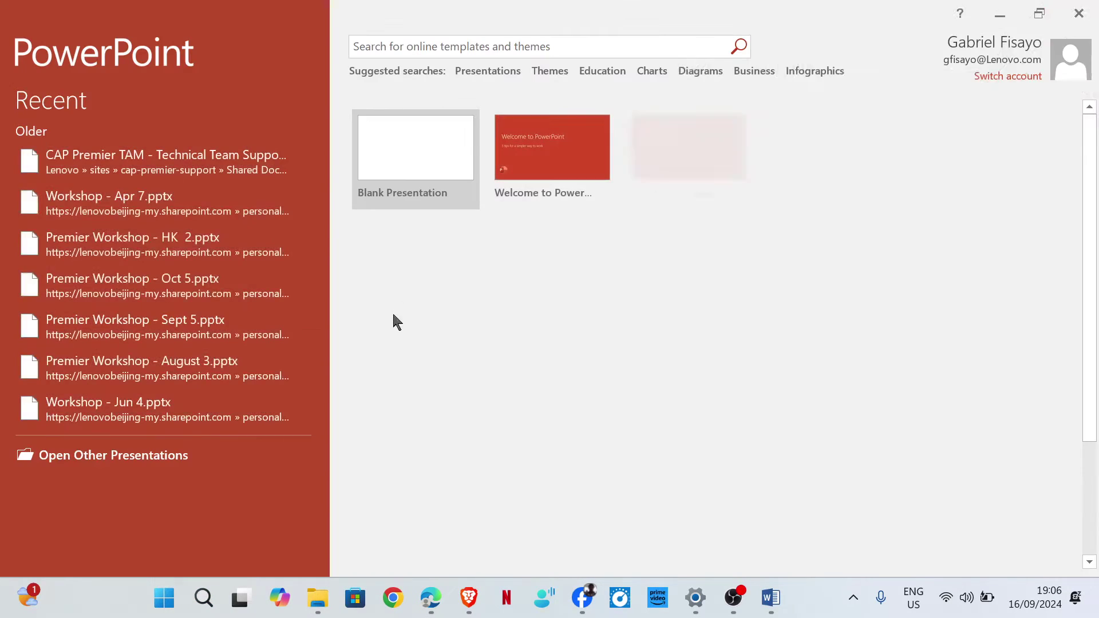
pyautogui.click(439, 164)
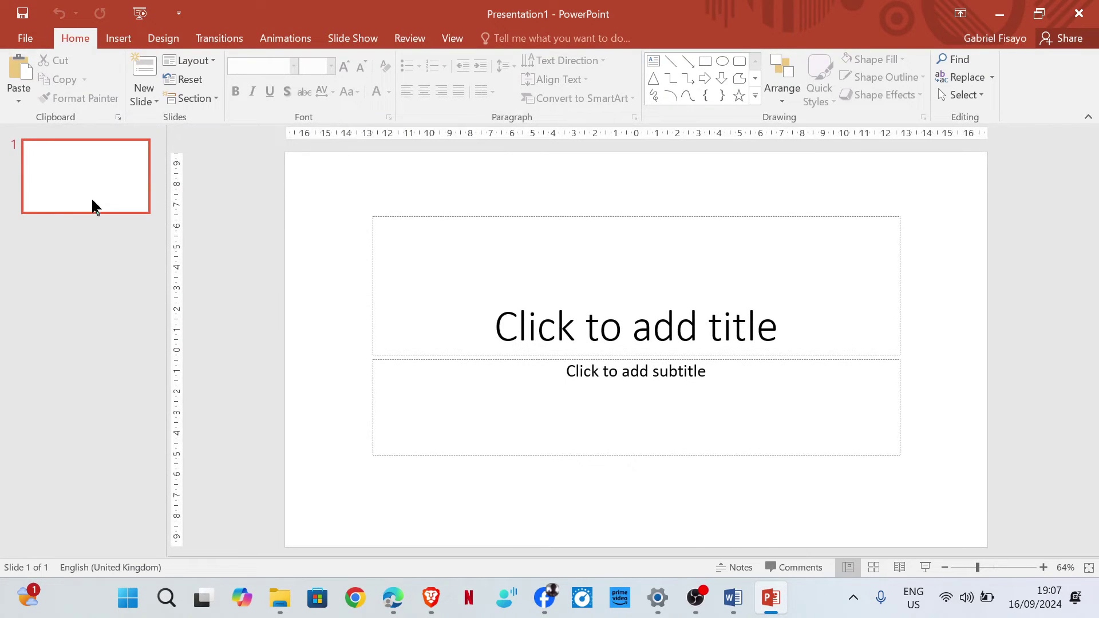
# - Delete the default title slide and create the slides from the outline file j2421playgroup.rtf
pyautogui.rightClick(96, 198)
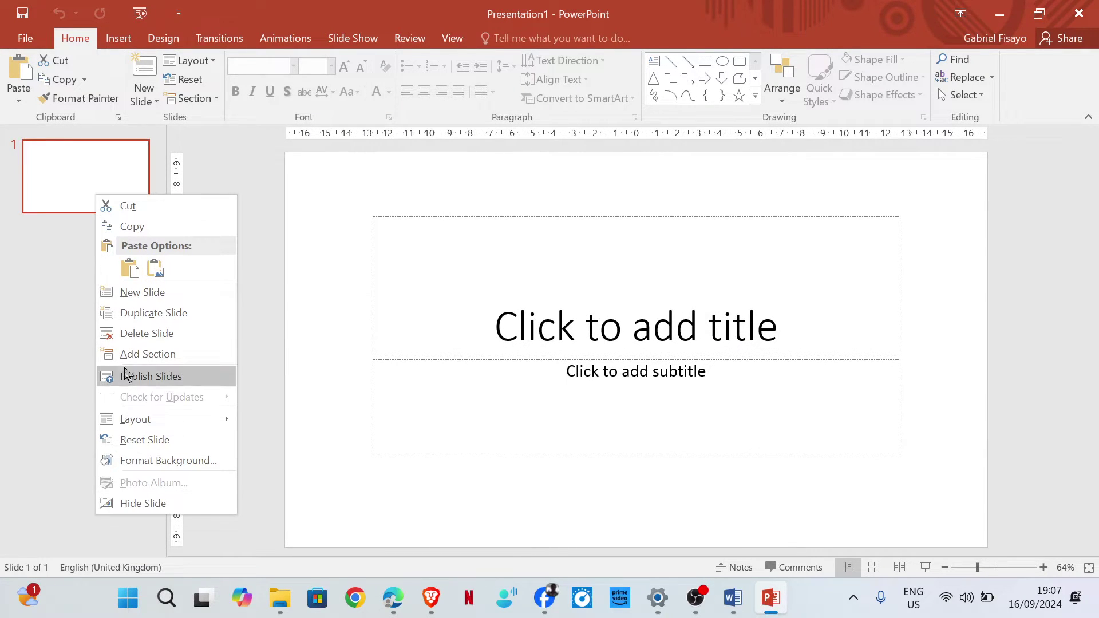
pyautogui.click(143, 337)
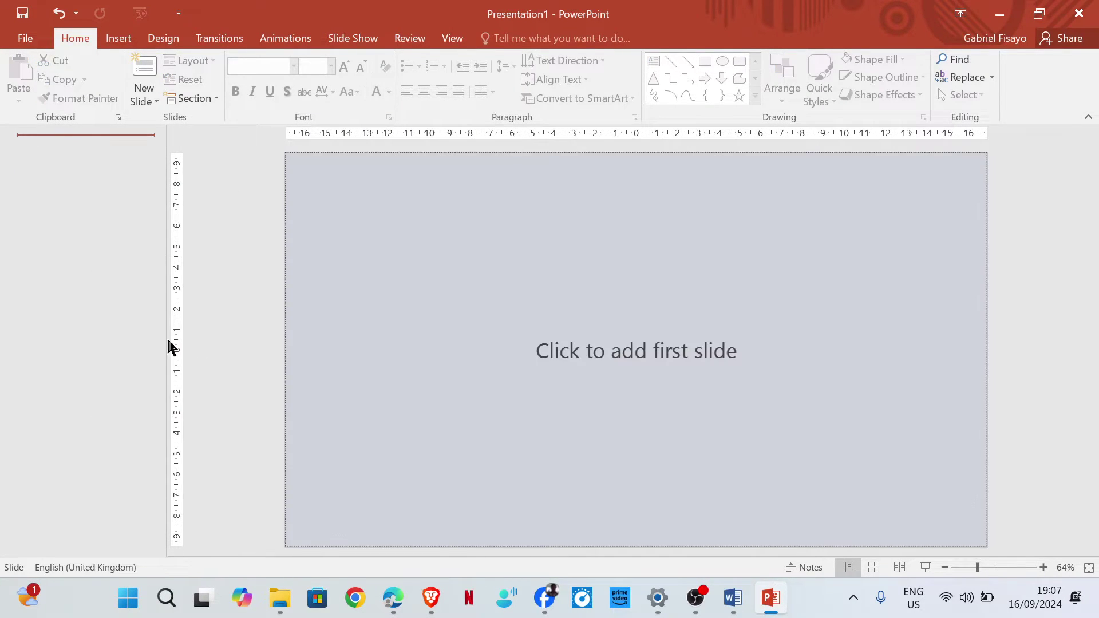
pyautogui.click(155, 103)
pyautogui.click(203, 413)
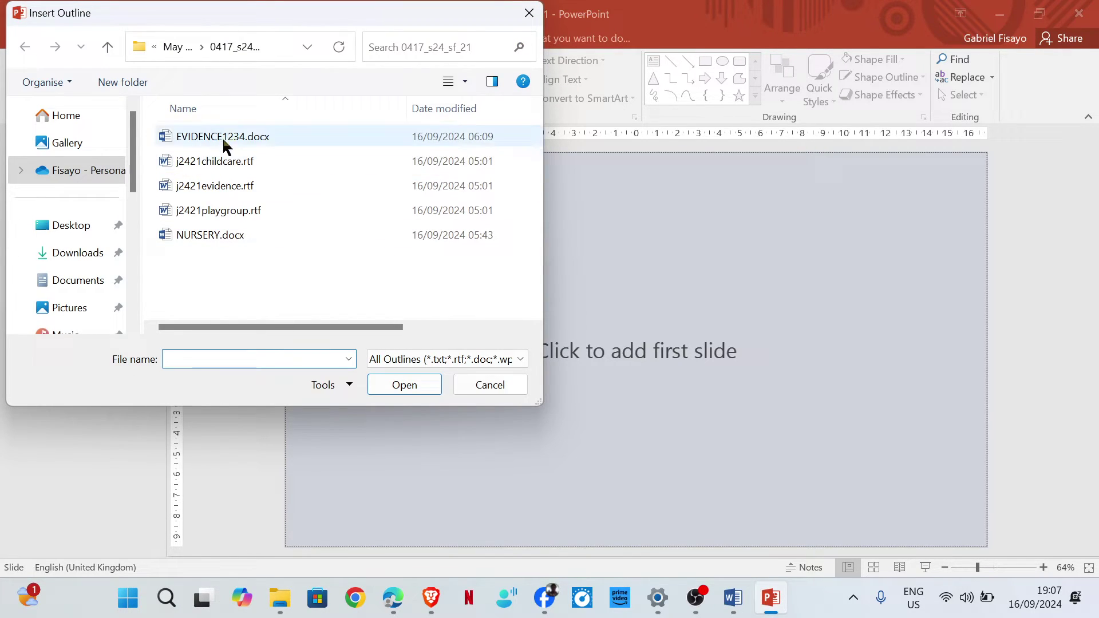
pyautogui.click(231, 210)
pyautogui.click(411, 389)
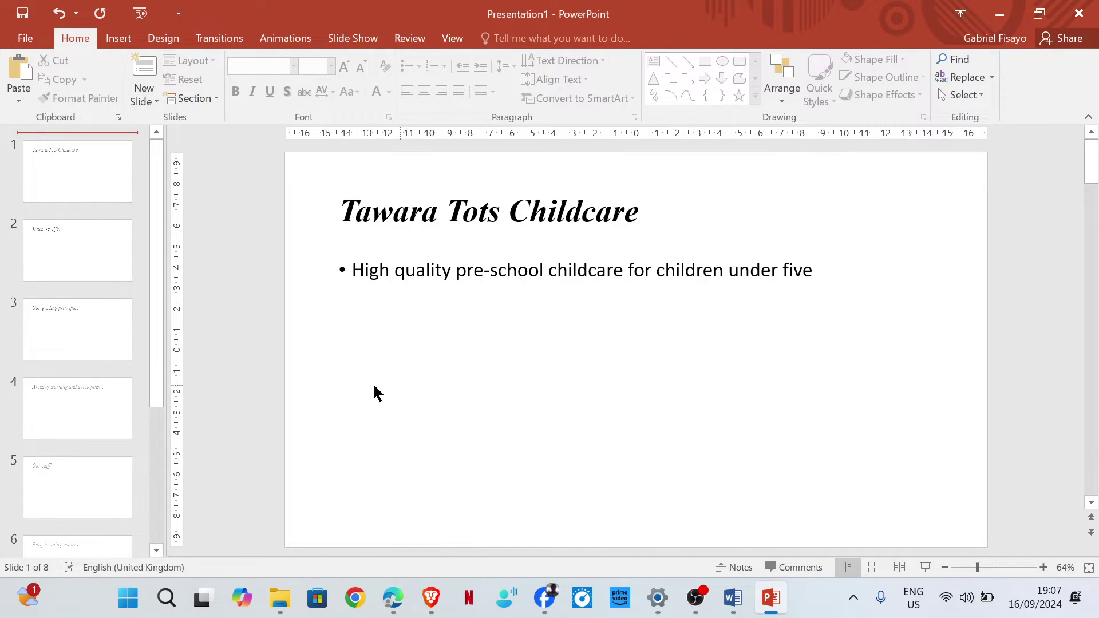
pyautogui.scroll(-5, 74, 380)
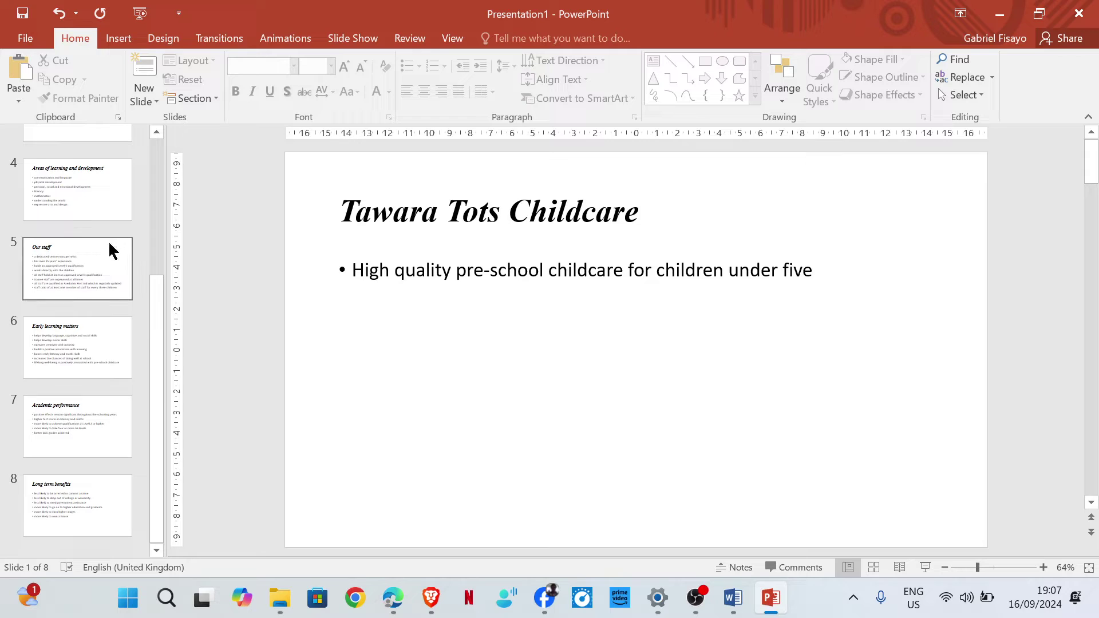
pyautogui.scroll(5, 83, 327)
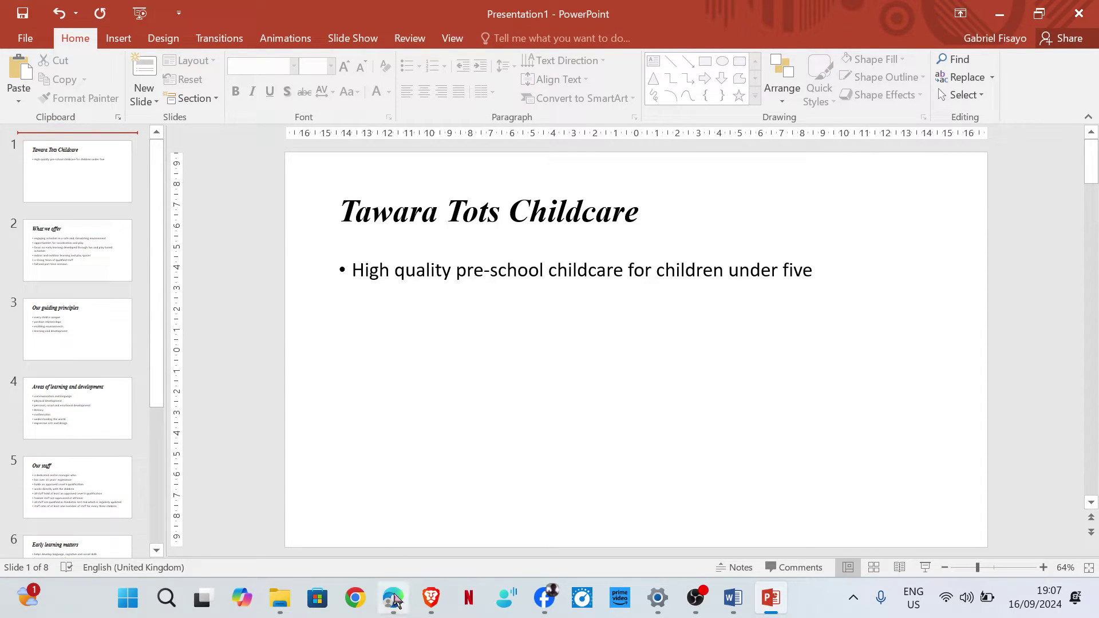
# - Check the new slides against step 19 of the exam paper and read the header and footer requirements in step 20
pyautogui.moveTo(393, 598)
pyautogui.click(358, 439)
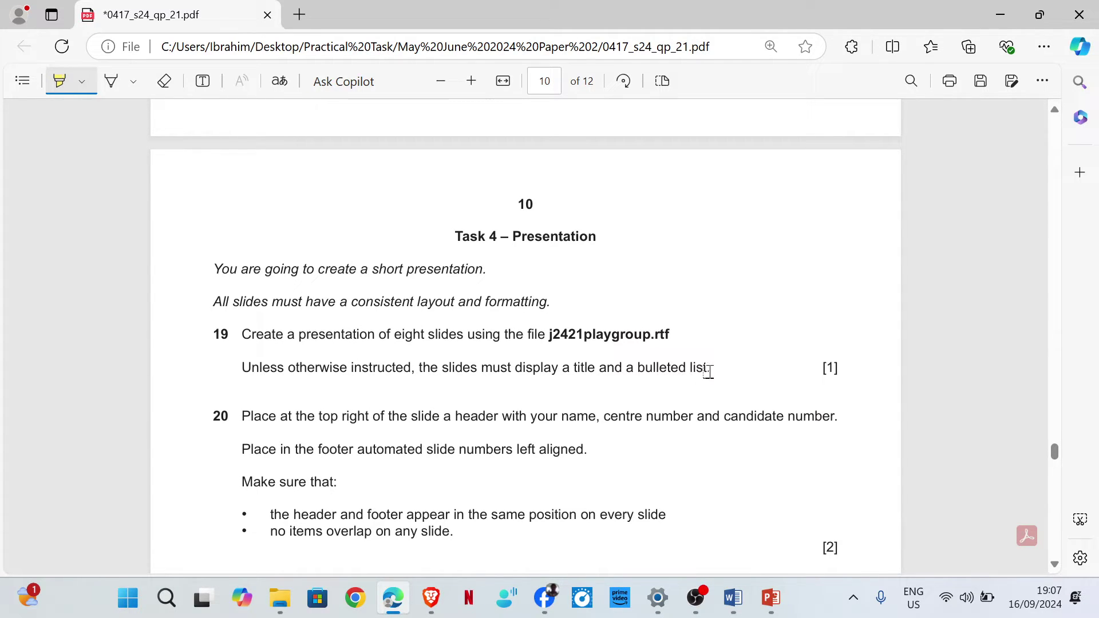
pyautogui.moveTo(776, 582)
pyautogui.click(785, 537)
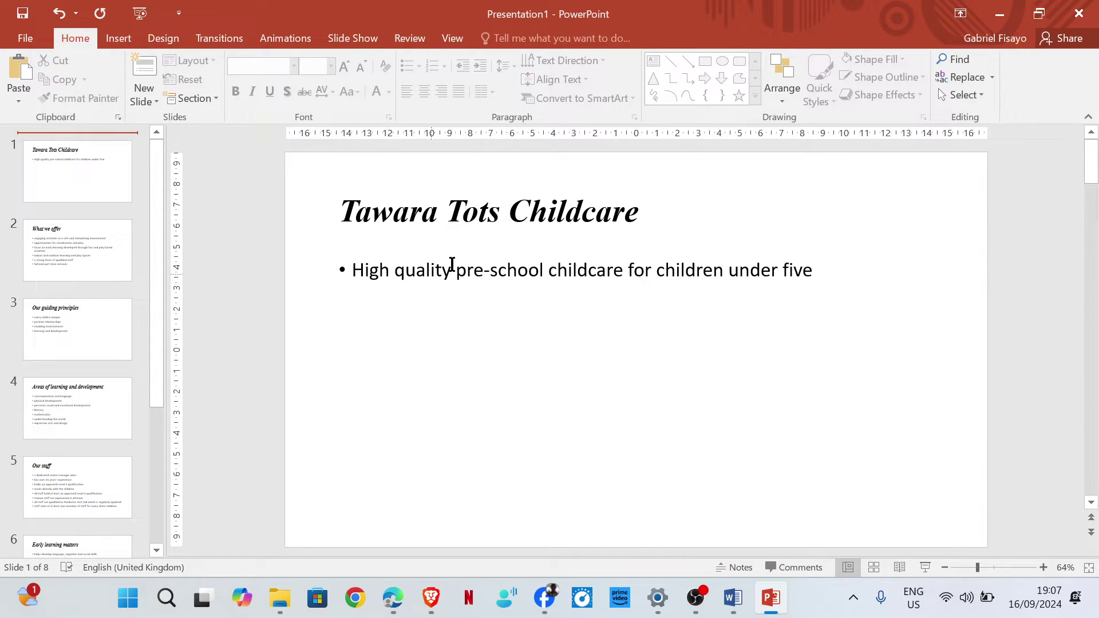
pyautogui.moveTo(383, 601)
pyautogui.click(348, 512)
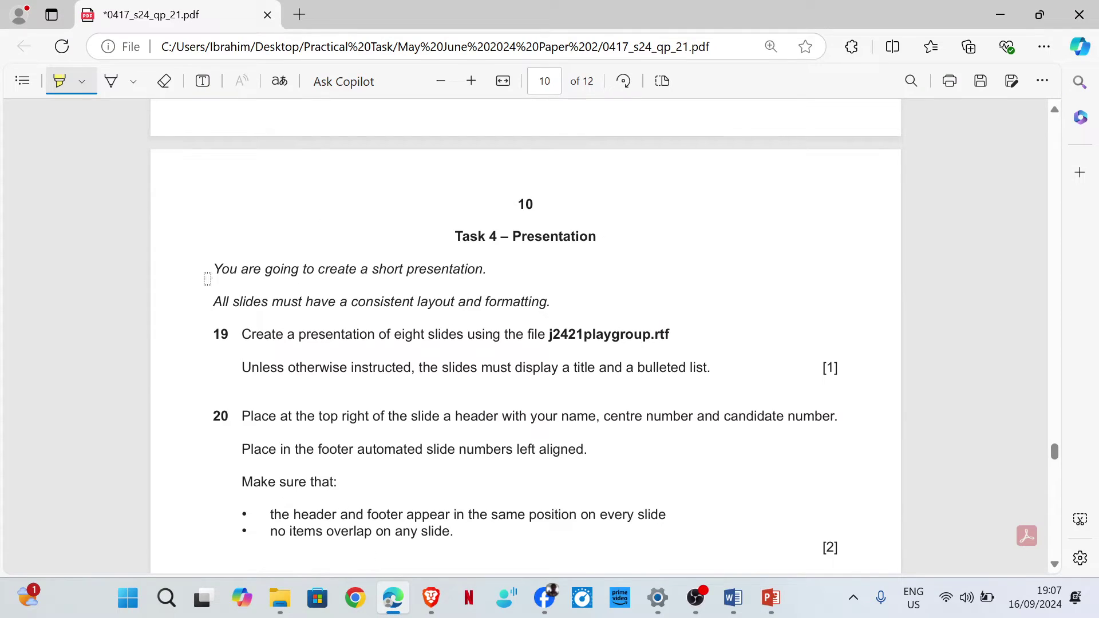
pyautogui.scroll(-3, 250, 355)
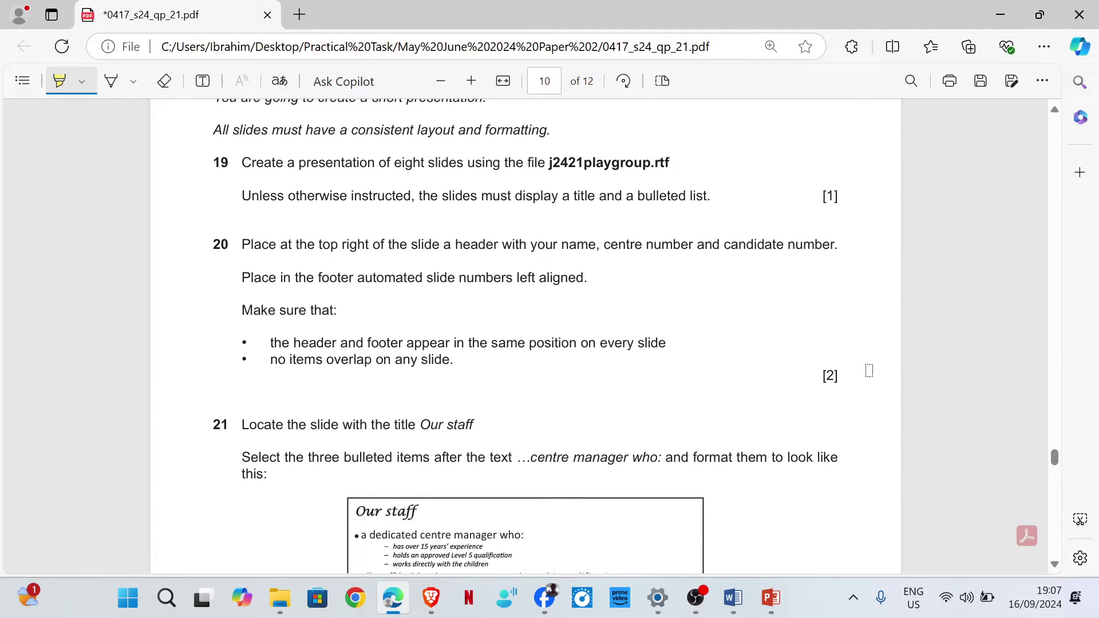
# - Switch back to PowerPoint and open the parent slide master for editing
pyautogui.click(767, 517)
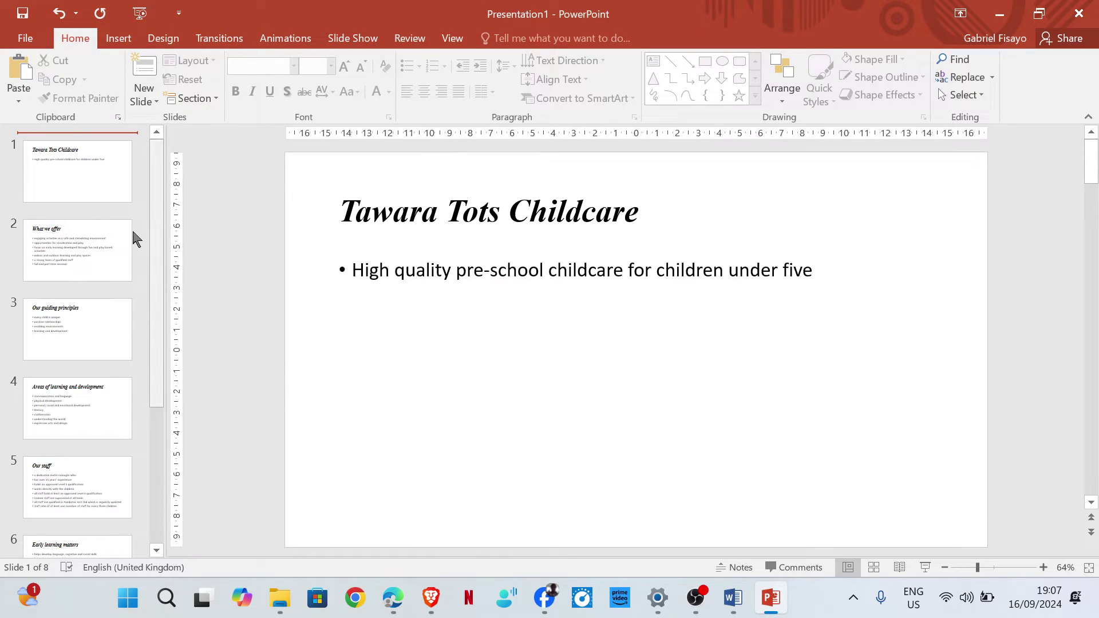
pyautogui.click(449, 39)
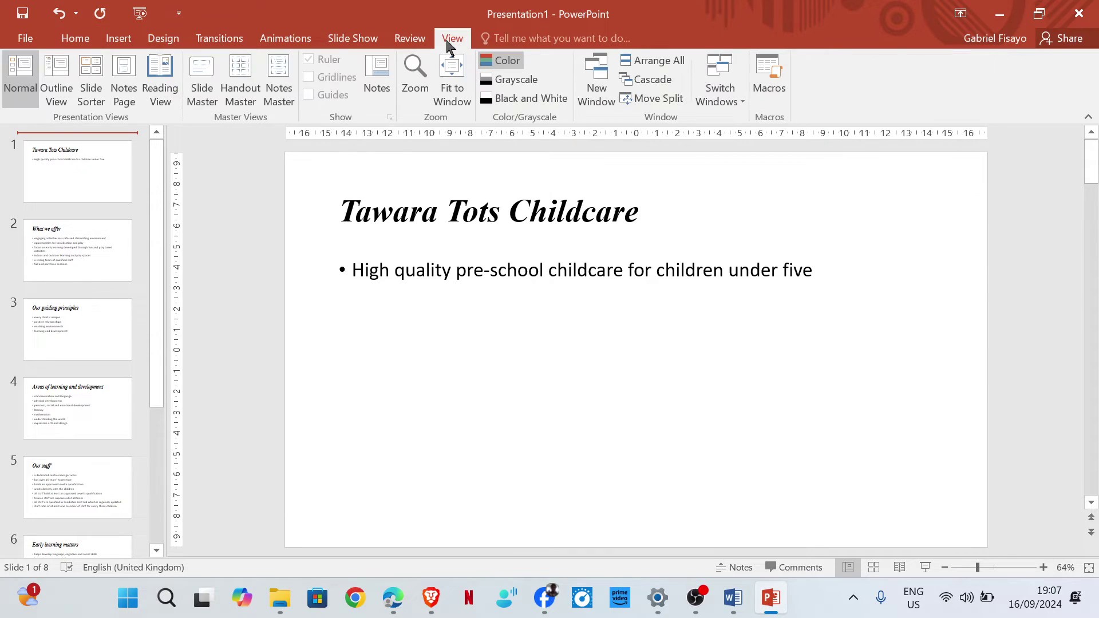
pyautogui.click(201, 86)
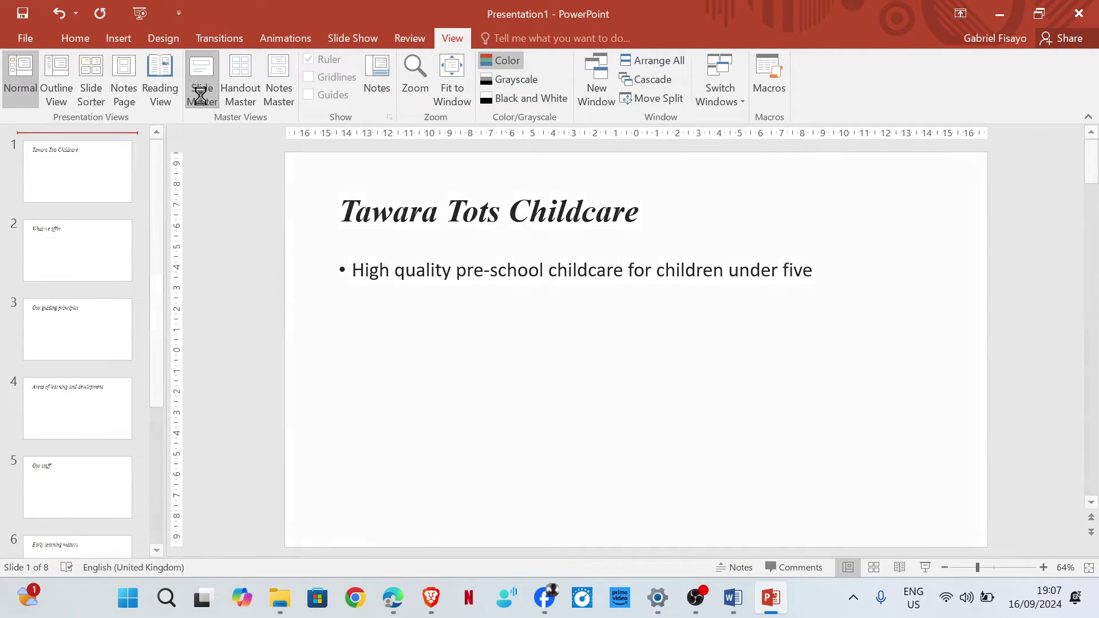
pyautogui.click(91, 172)
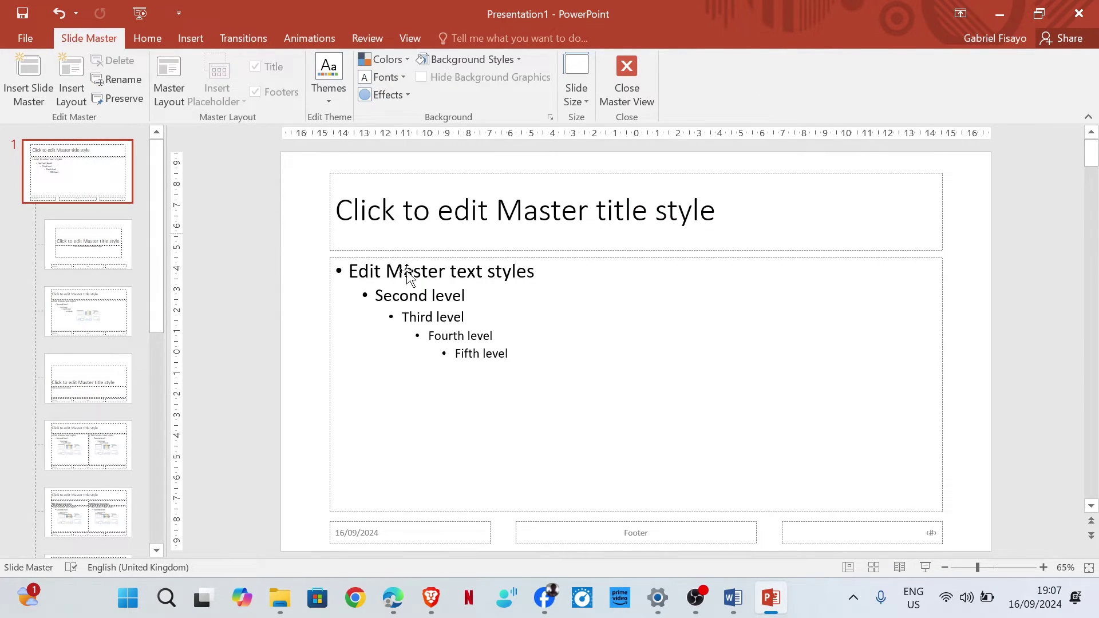
# - Add a text box in the slide master's top right corner with the candidate's name, centre number and candidate number, widened to fit one line
pyautogui.click(186, 40)
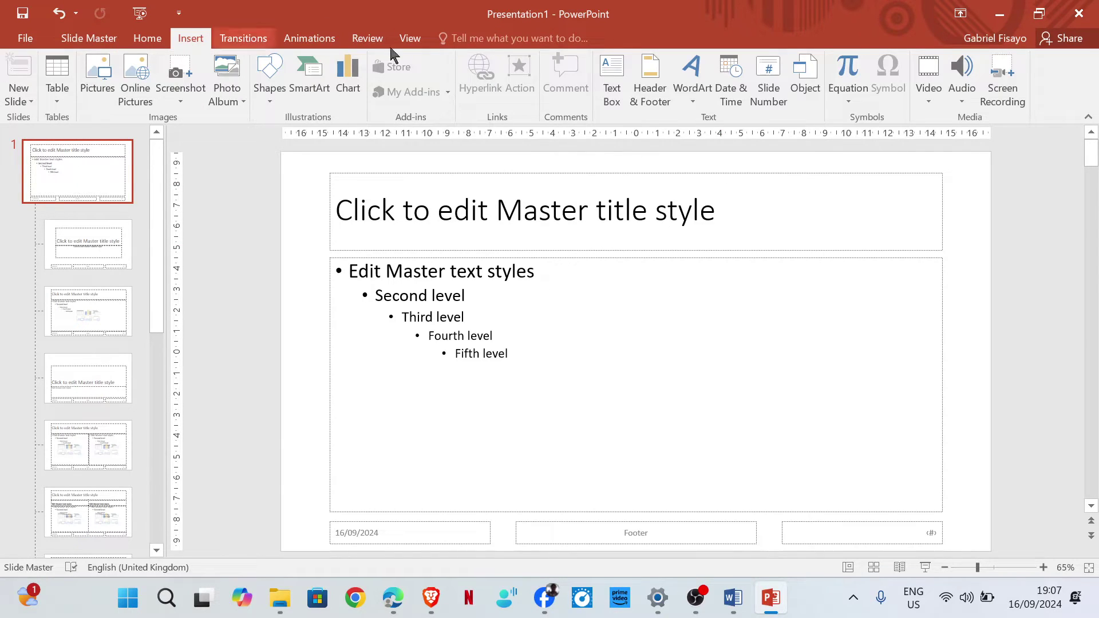
pyautogui.click(624, 104)
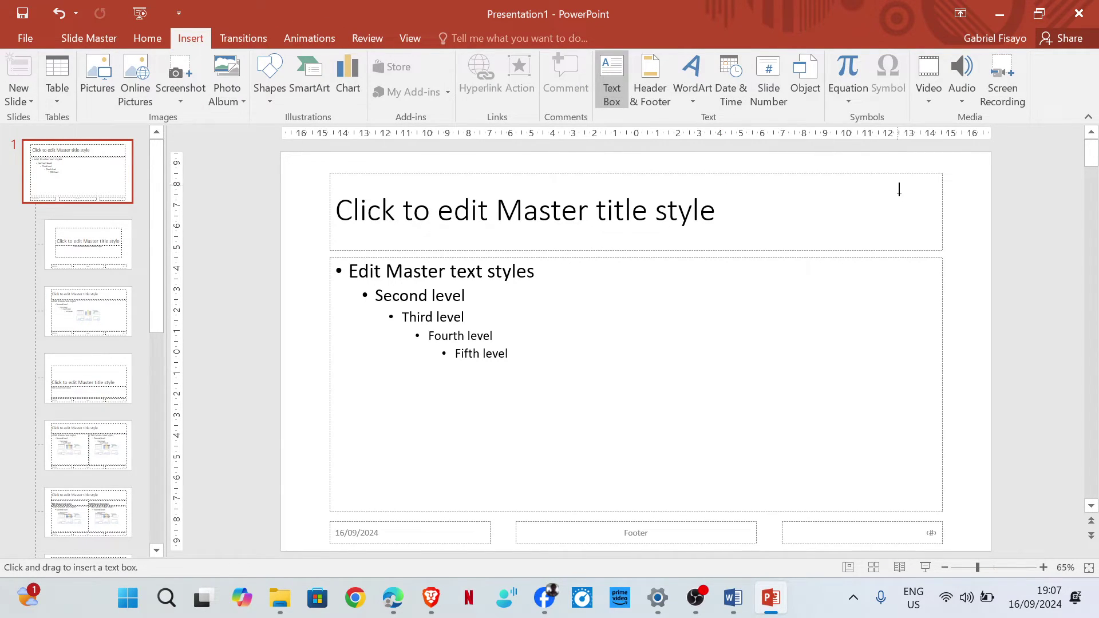
pyautogui.moveTo(864, 157); pyautogui.dragTo(977, 173)
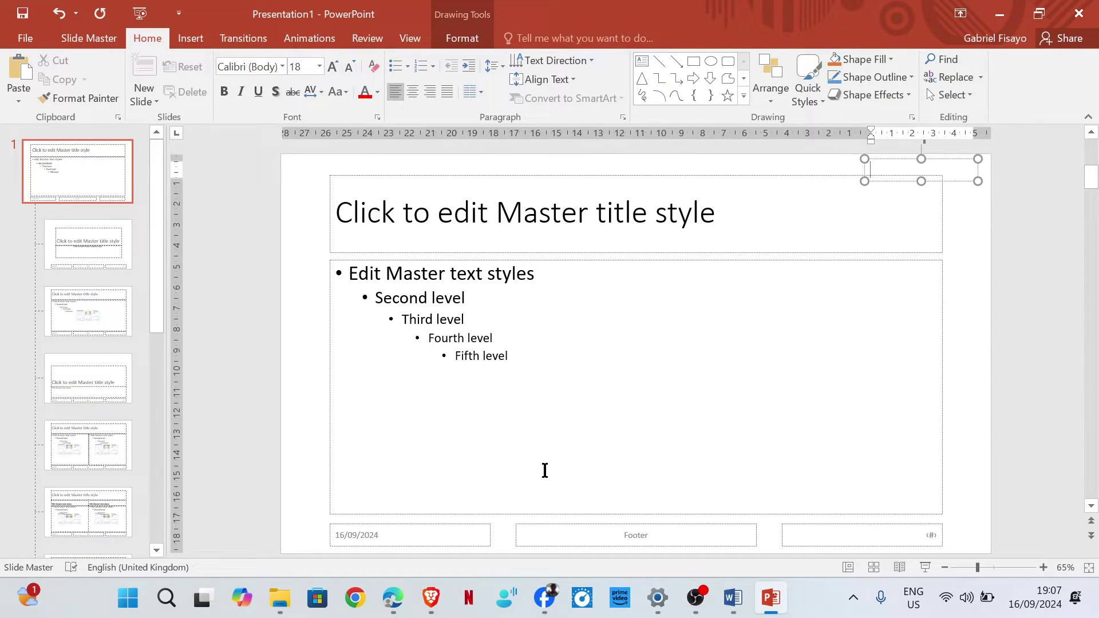
pyautogui.moveTo(392, 598)
pyautogui.moveTo(411, 499)
pyautogui.write('Rebecca, 1234, 5678')
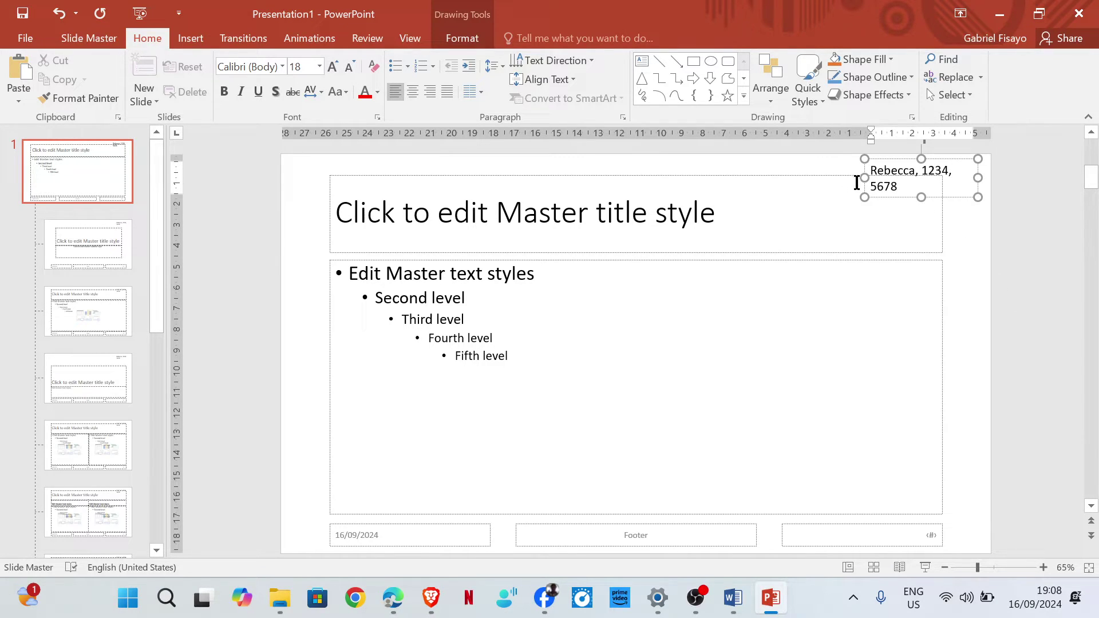
pyautogui.moveTo(864, 181); pyautogui.dragTo(813, 171)
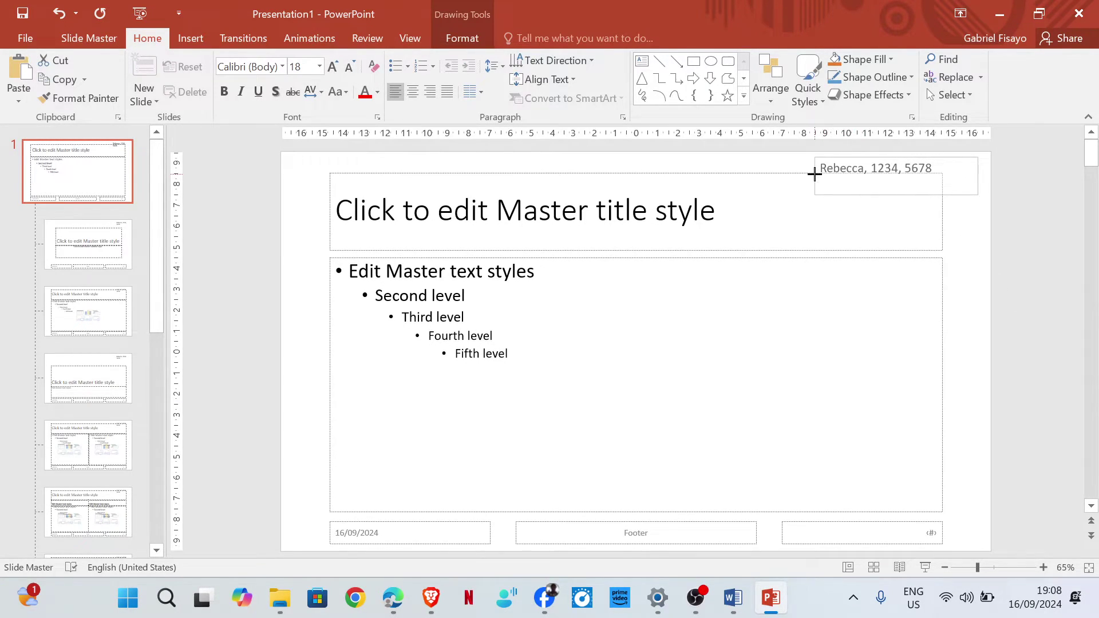
pyautogui.click(992, 229)
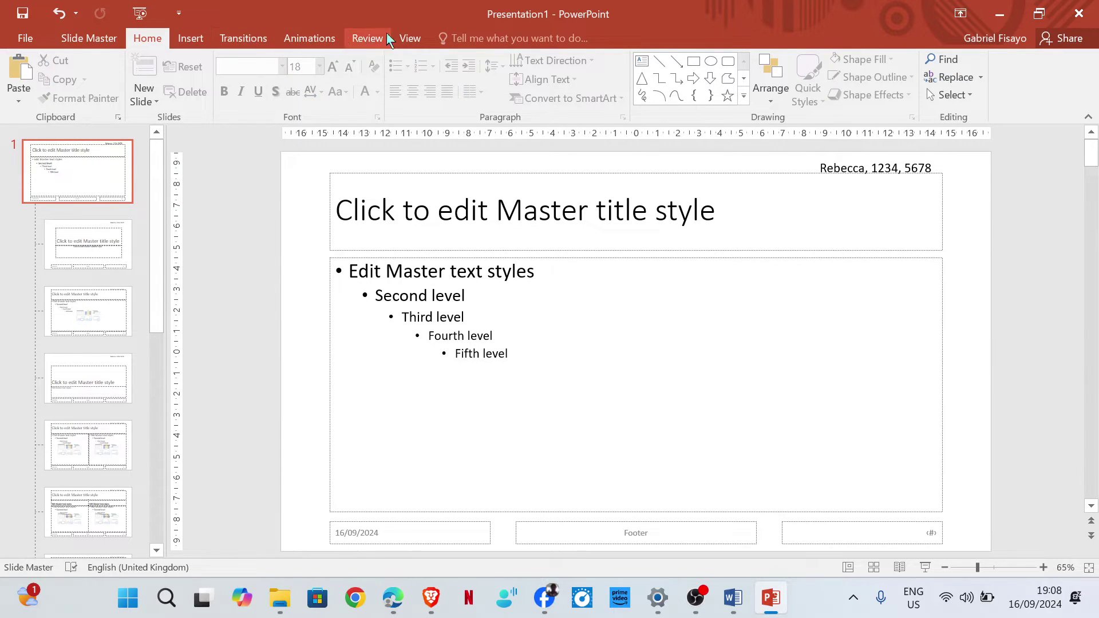
# - Return to Normal view and check the header on the first four slides
pyautogui.click(409, 39)
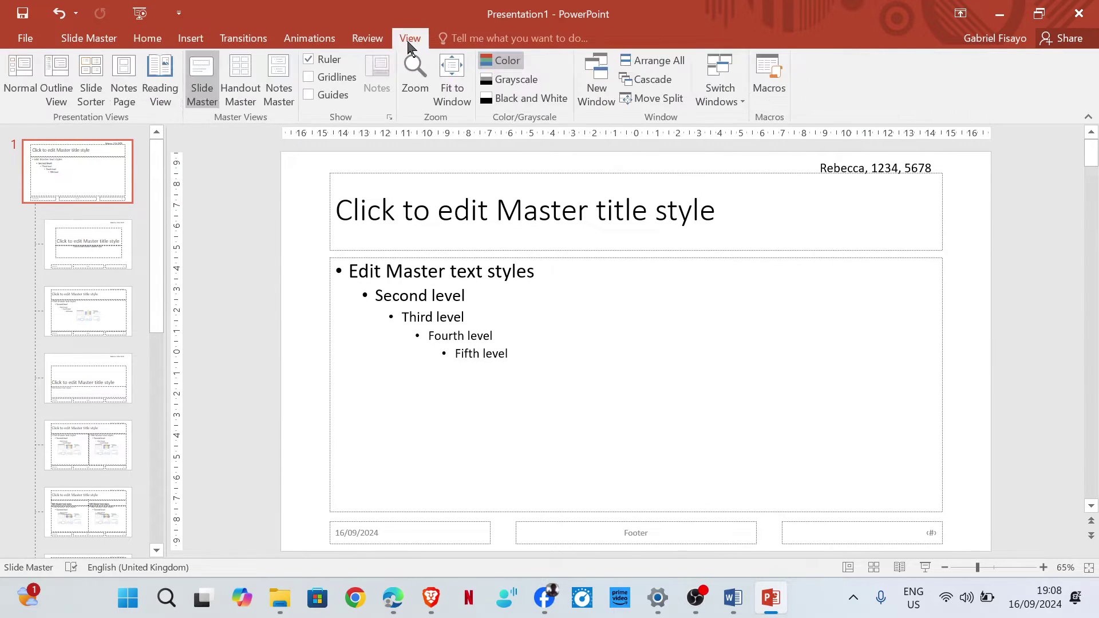
pyautogui.click(20, 78)
pyautogui.click(98, 245)
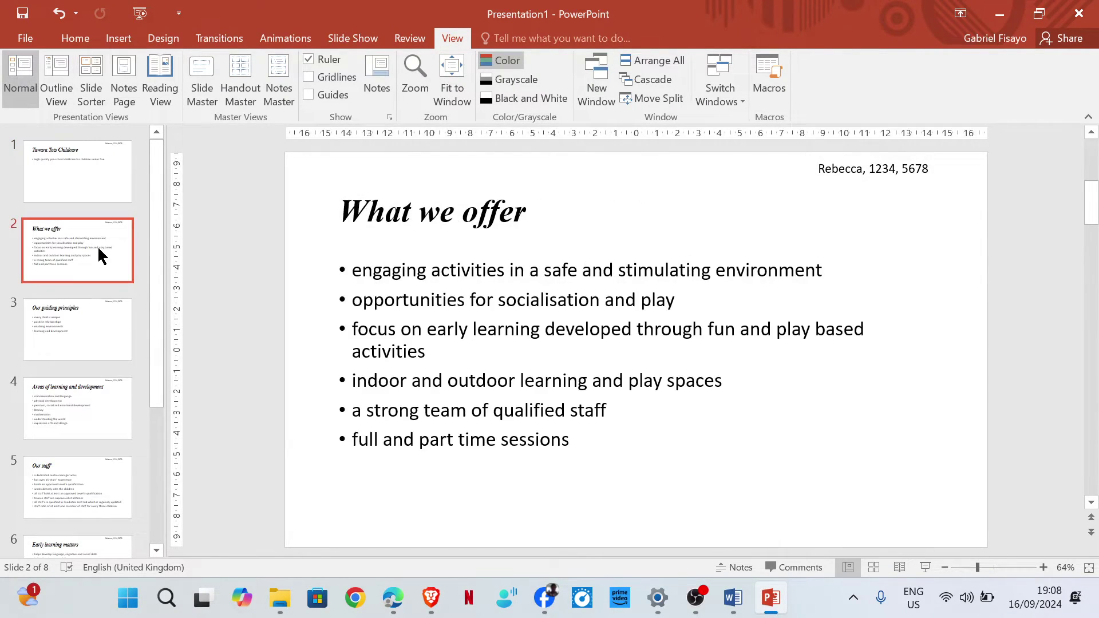
pyautogui.click(95, 335)
pyautogui.click(96, 407)
pyautogui.click(57, 157)
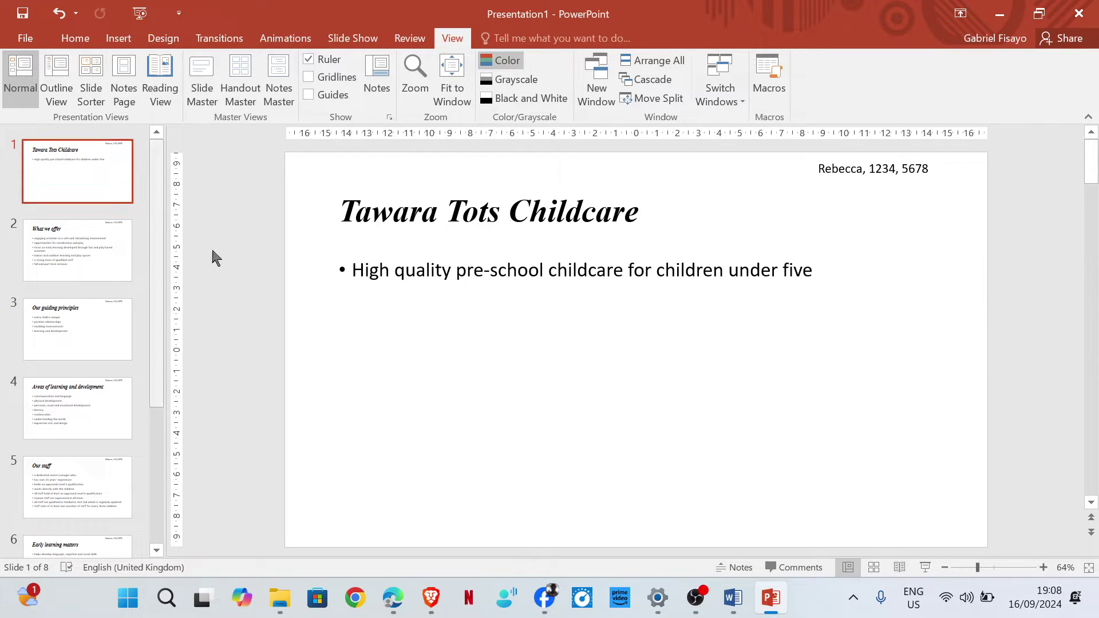
# - Read the footer slide number requirement in step 20 of the exam paper and switch back to PowerPoint
pyautogui.click(402, 515)
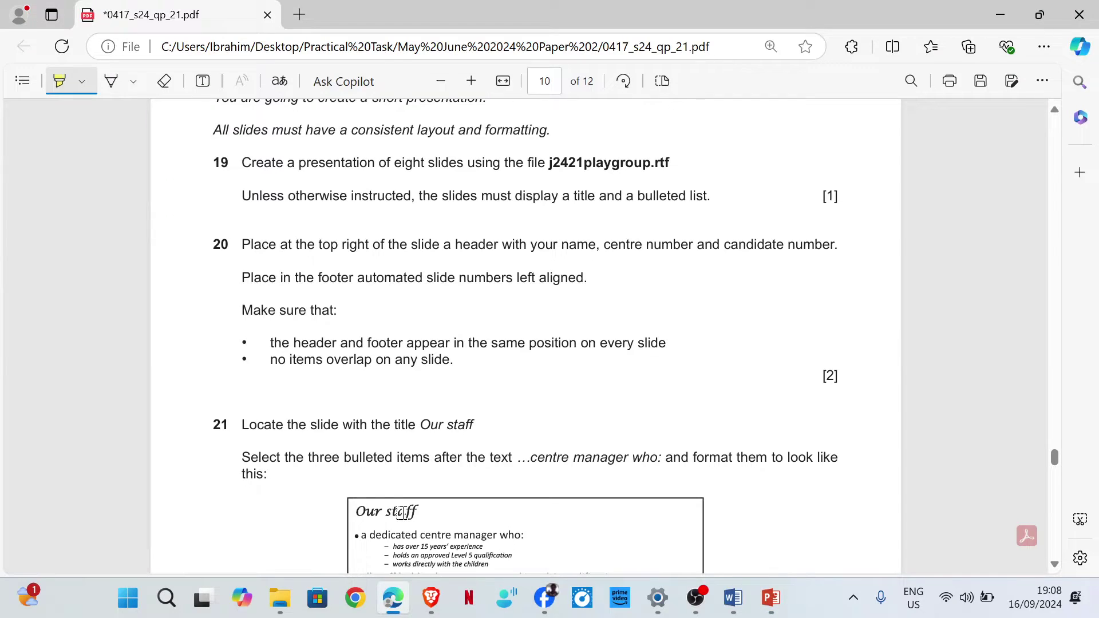
pyautogui.scroll(-2, 374, 159)
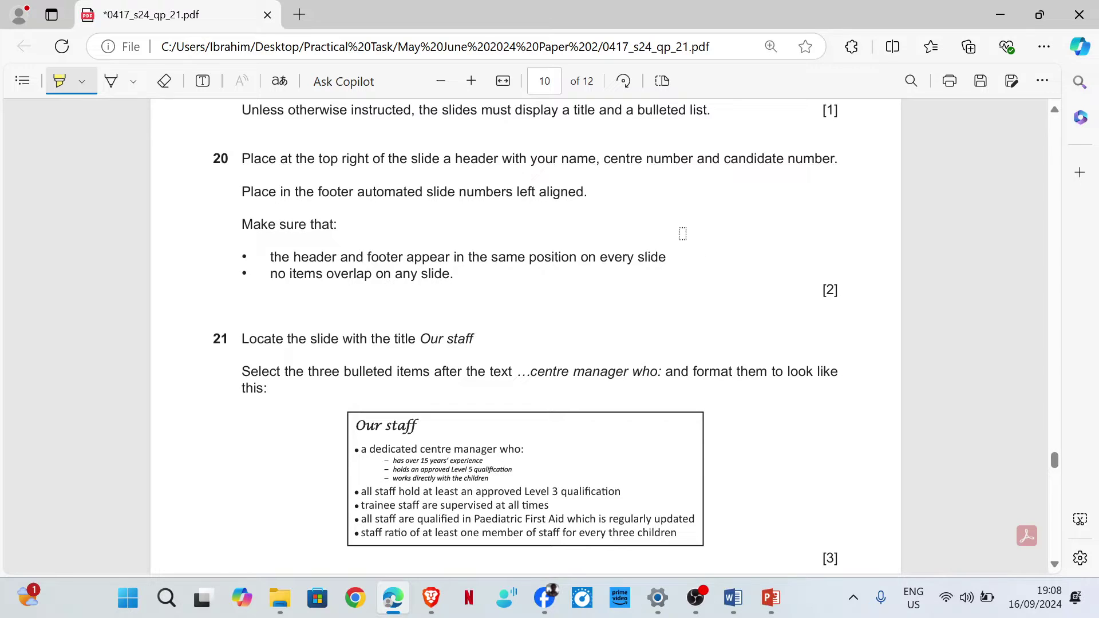
pyautogui.moveTo(770, 597)
pyautogui.click(754, 499)
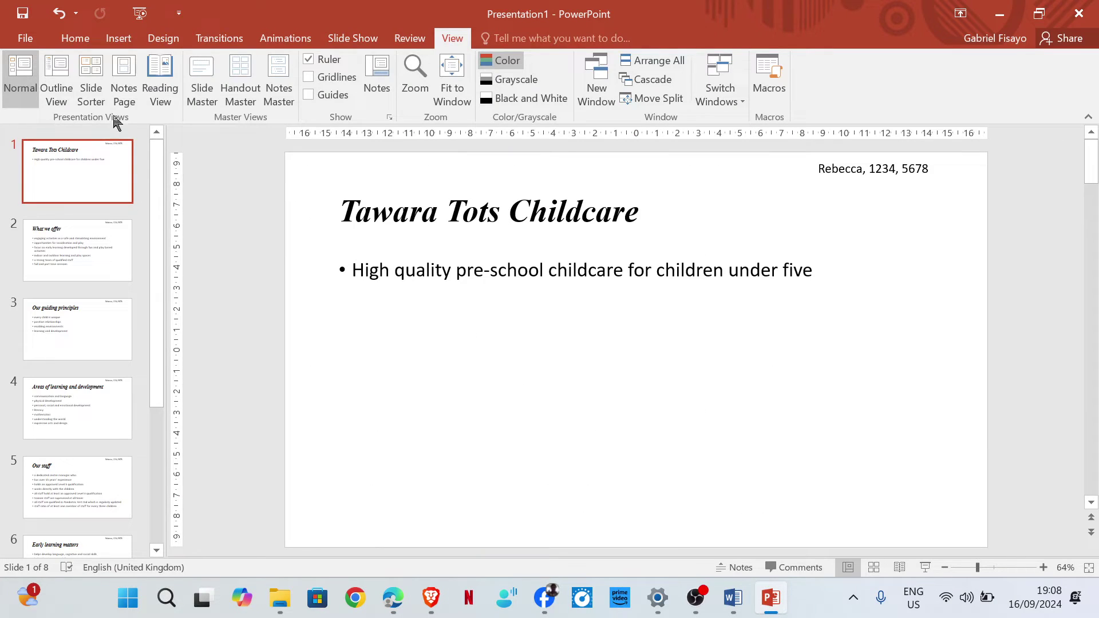
# - Open the parent slide master and turn on slide numbers for all slides, without the footer text
pyautogui.click(193, 102)
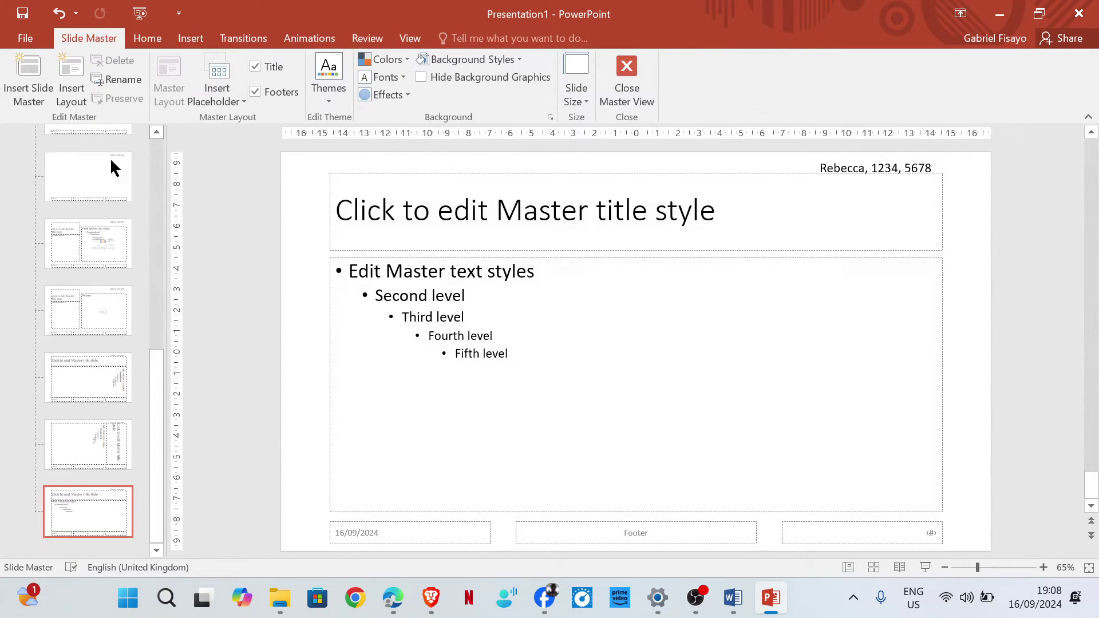
pyautogui.scroll(10, 63, 226)
pyautogui.click(76, 182)
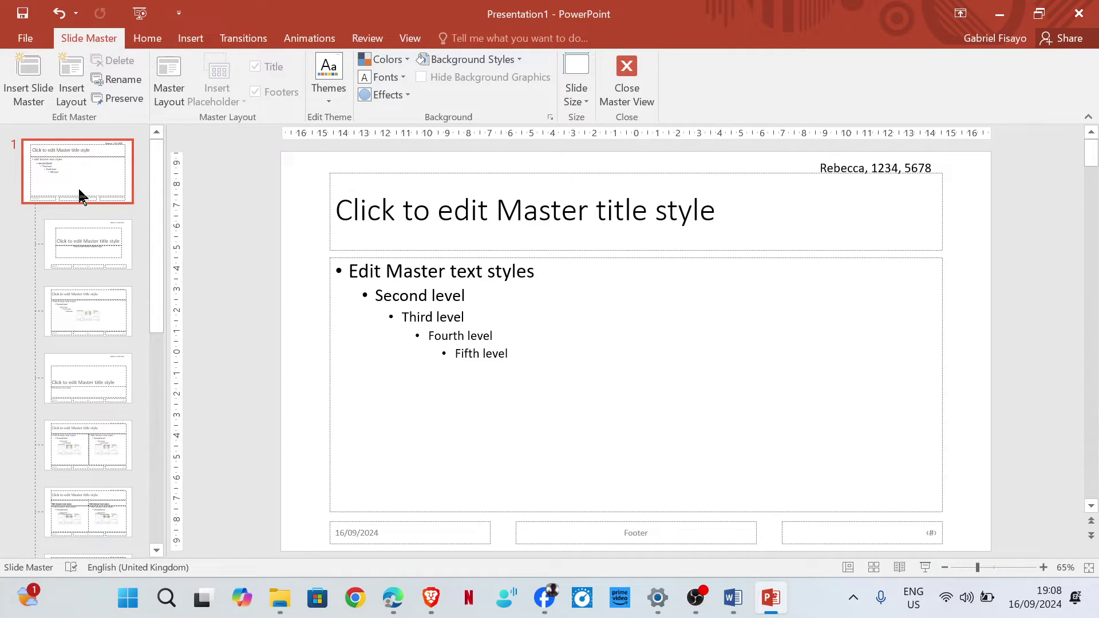
pyautogui.click(198, 36)
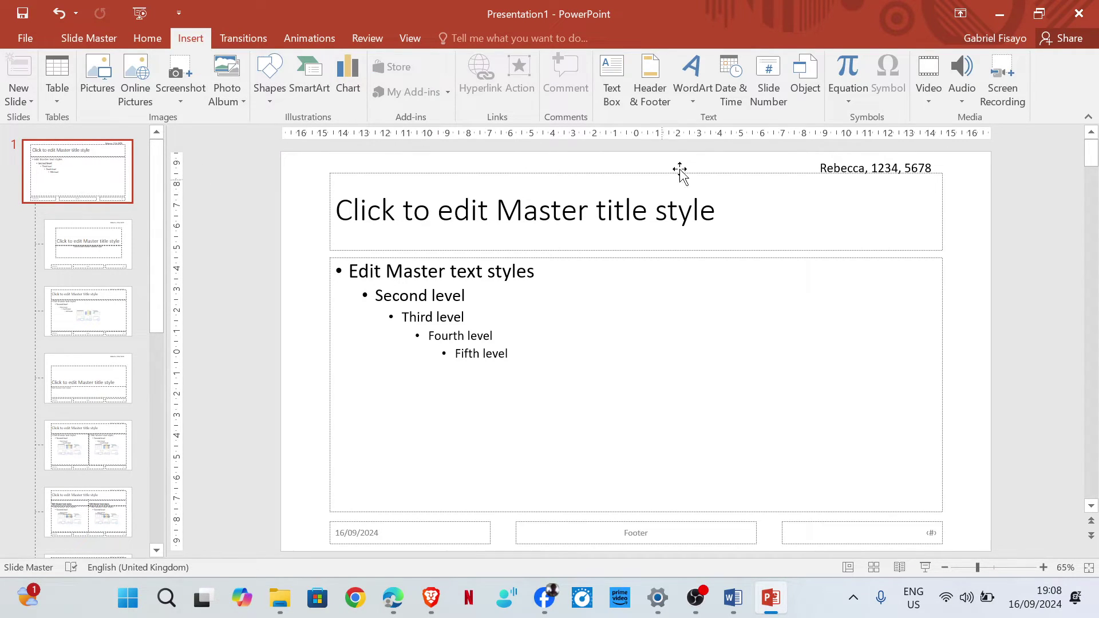
pyautogui.click(652, 103)
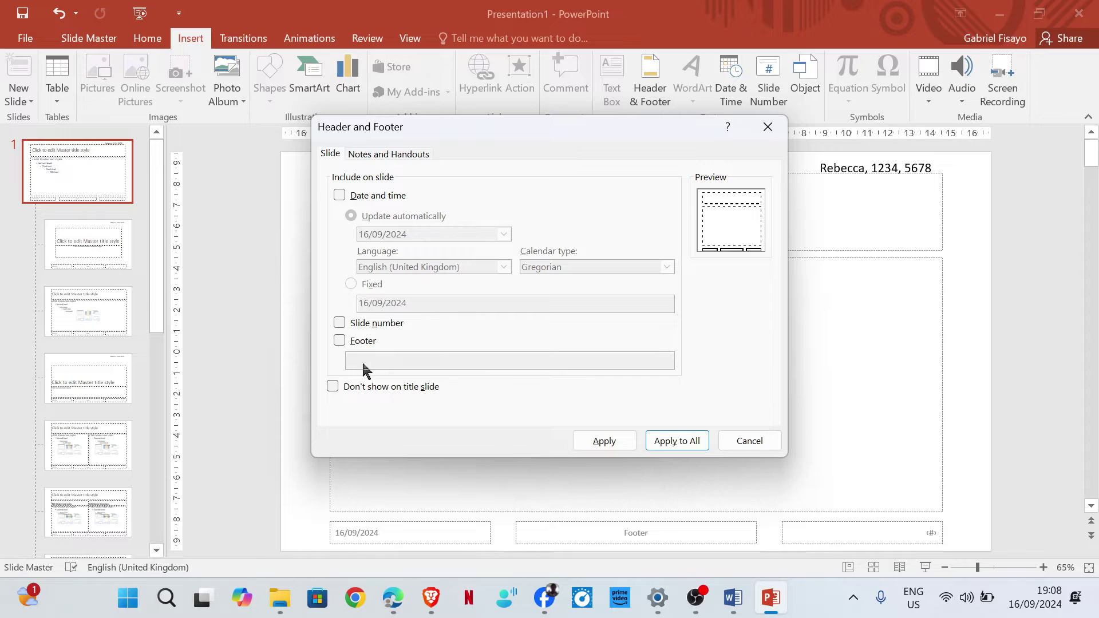
pyautogui.click(340, 342)
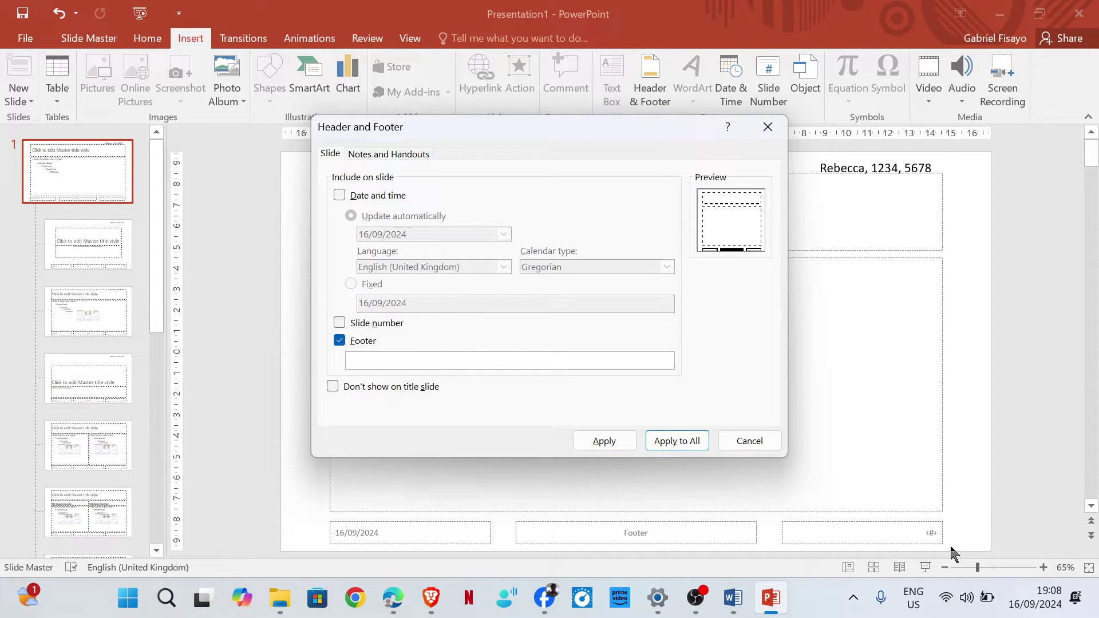
pyautogui.click(340, 324)
pyautogui.click(341, 342)
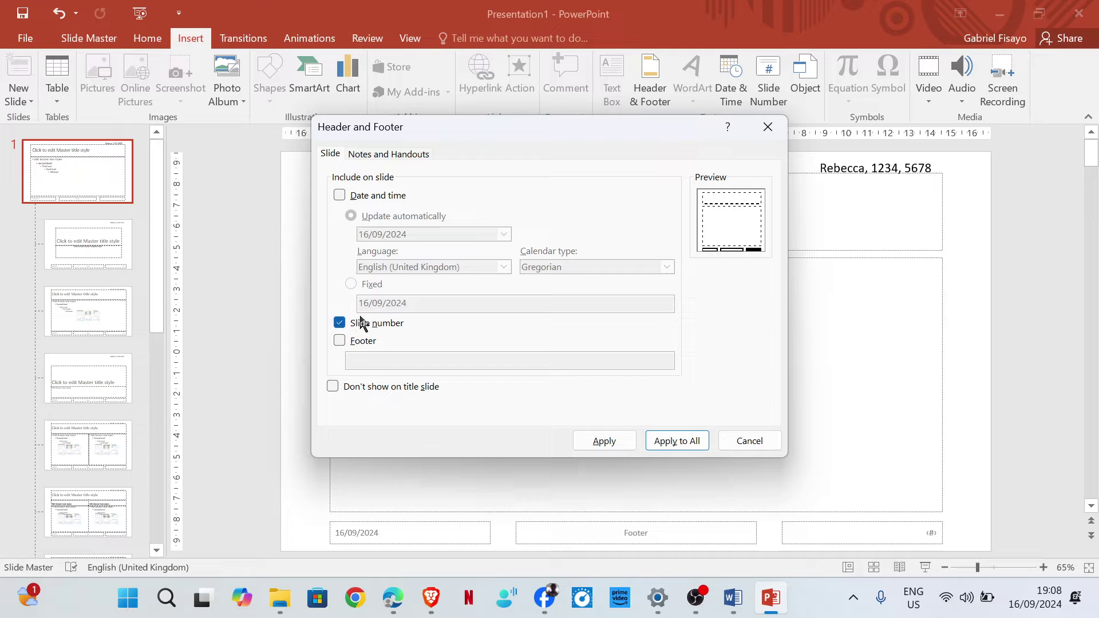
pyautogui.click(661, 443)
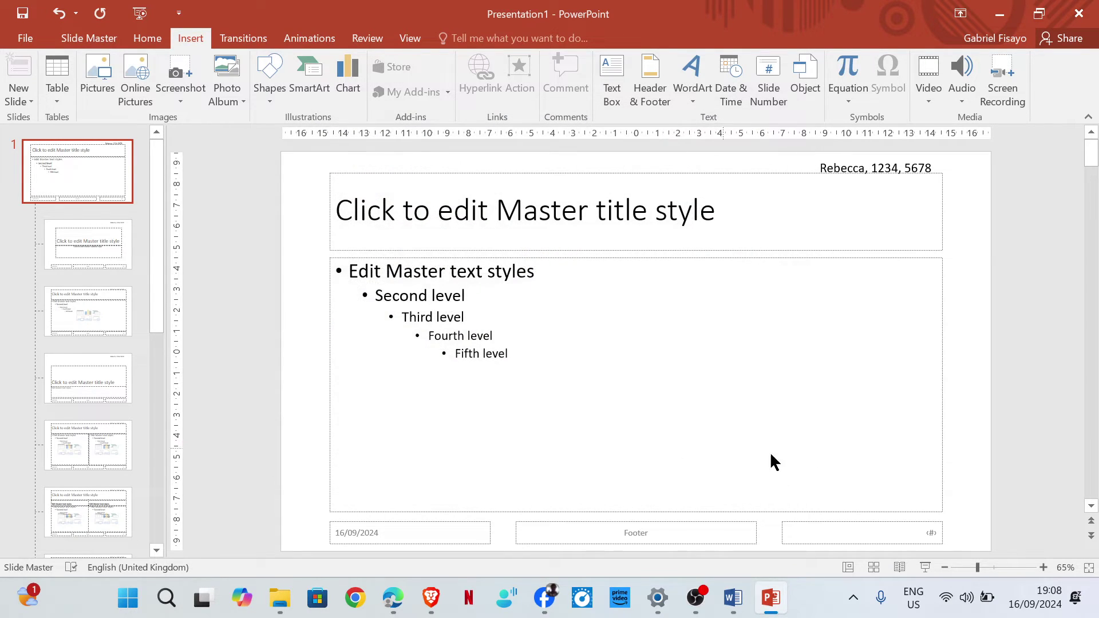
# - Return to Normal view and check the slide numbers on the first three slides
pyautogui.click(409, 39)
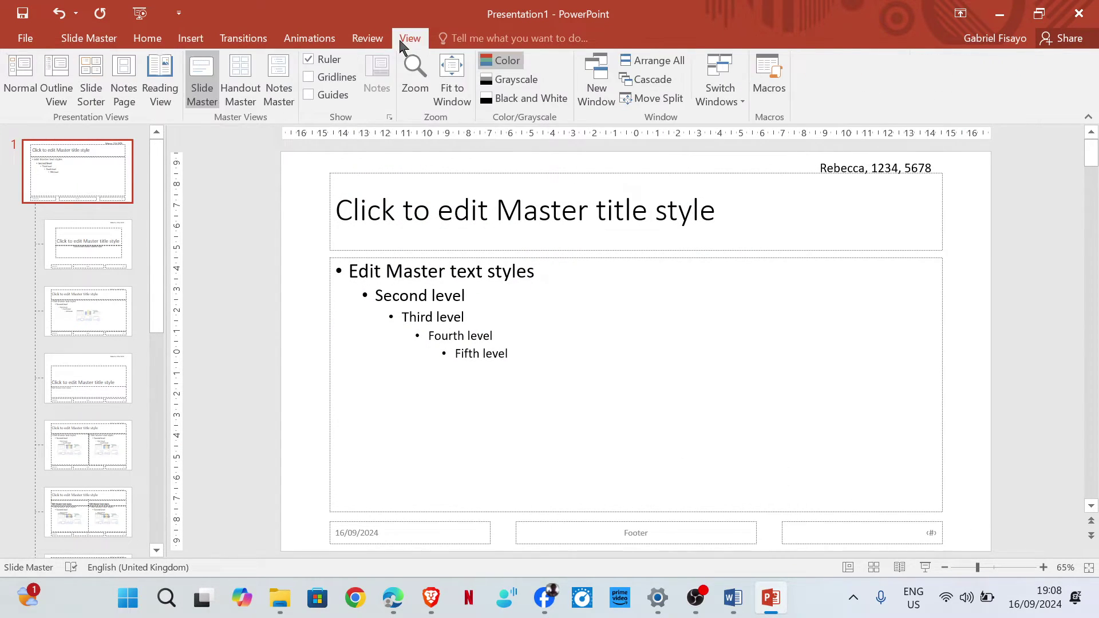
pyautogui.click(20, 90)
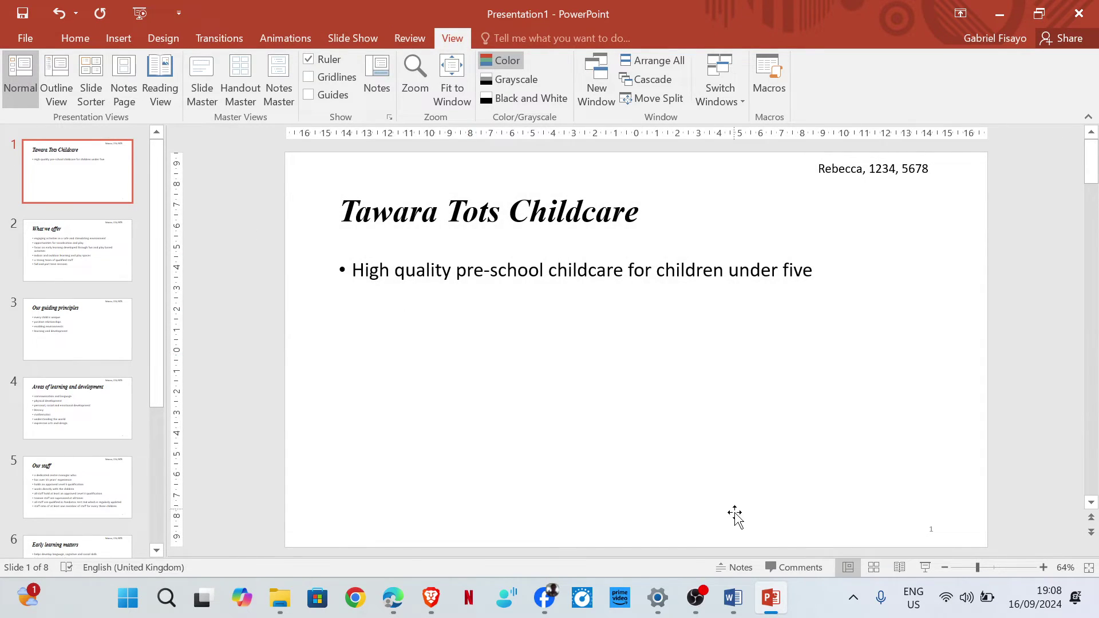
pyautogui.click(25, 234)
pyautogui.click(65, 320)
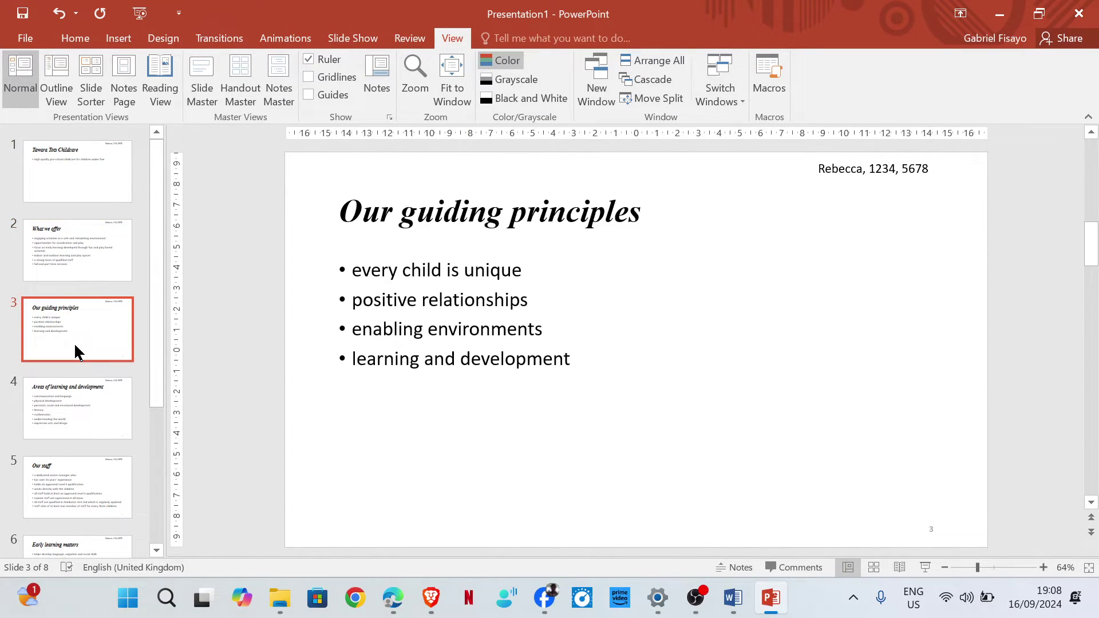
pyautogui.click(66, 183)
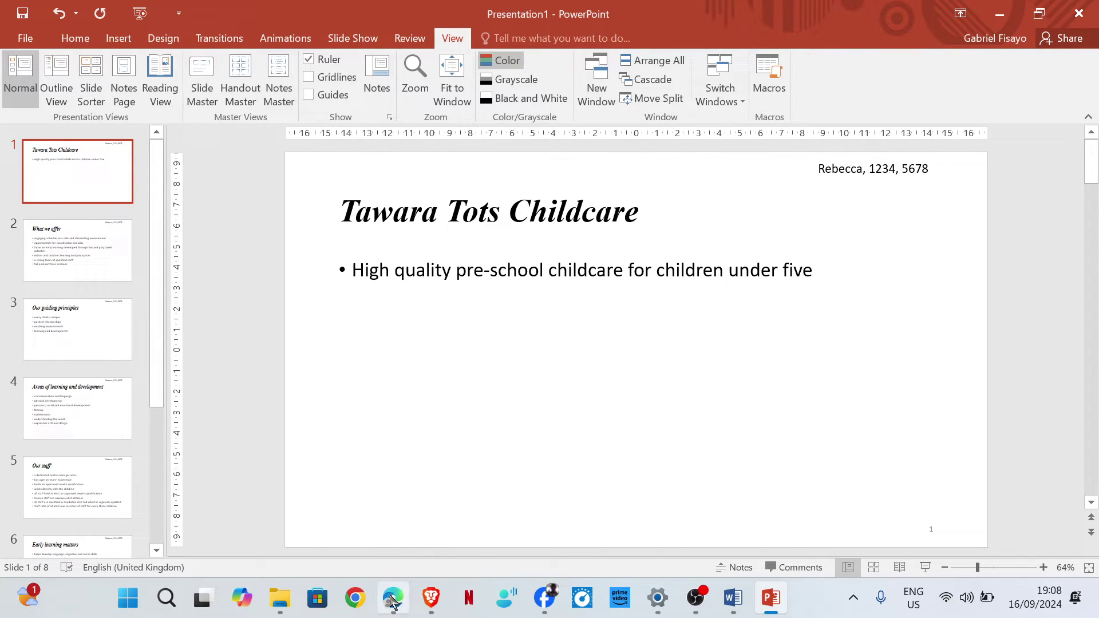
# - Recheck the slide number alignment required in step 20 of the exam paper and return to PowerPoint
pyautogui.moveTo(392, 600)
pyautogui.click(385, 537)
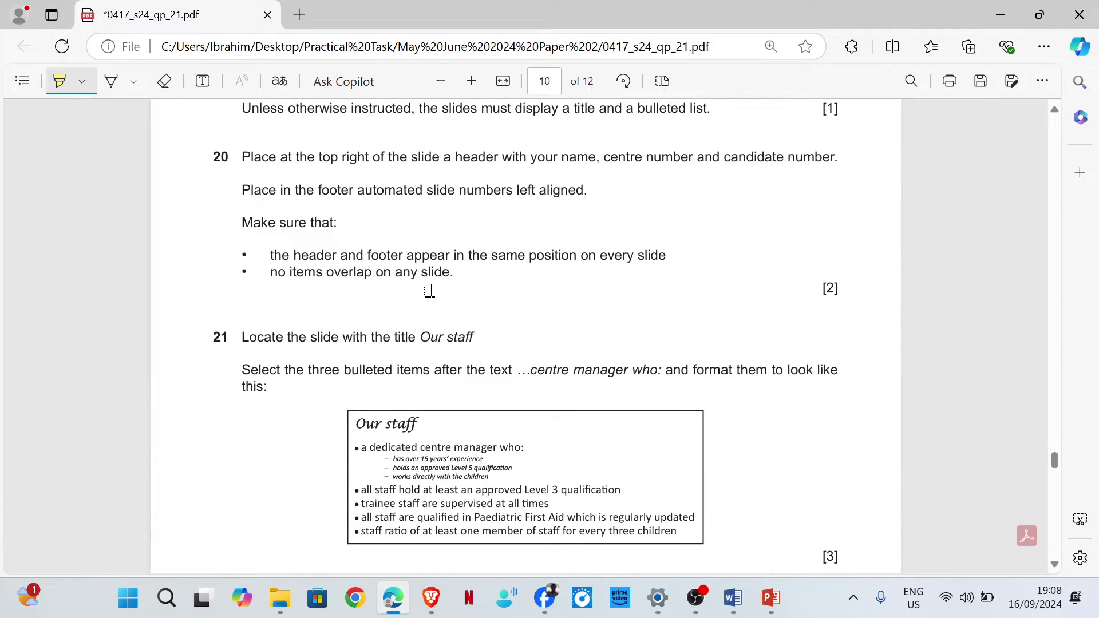
pyautogui.scroll(-2, 430, 289)
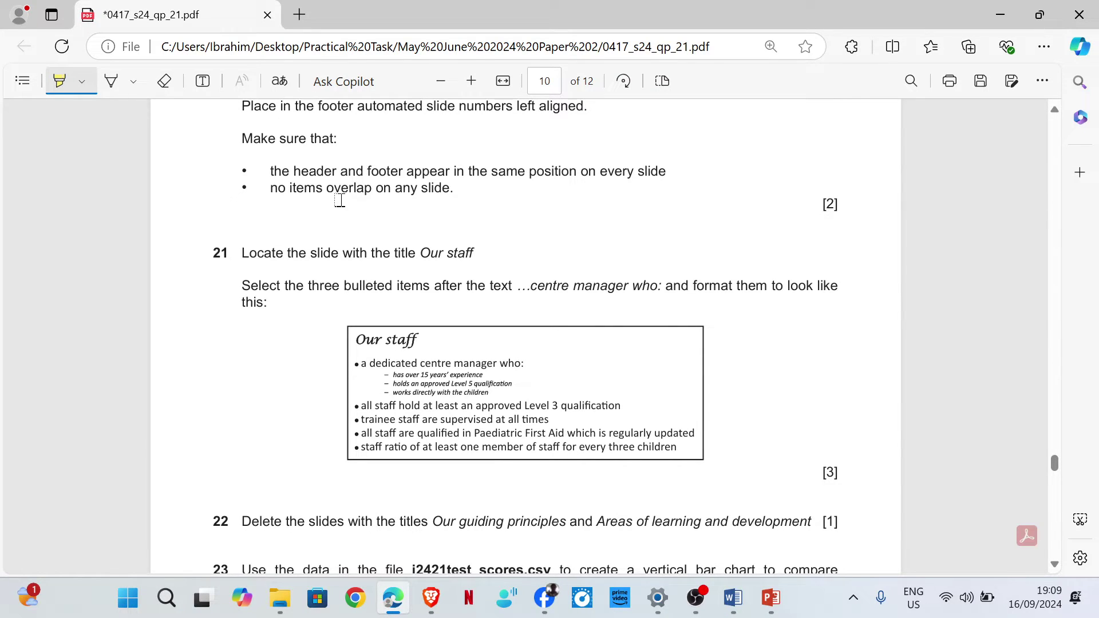
pyautogui.scroll(5, 344, 196)
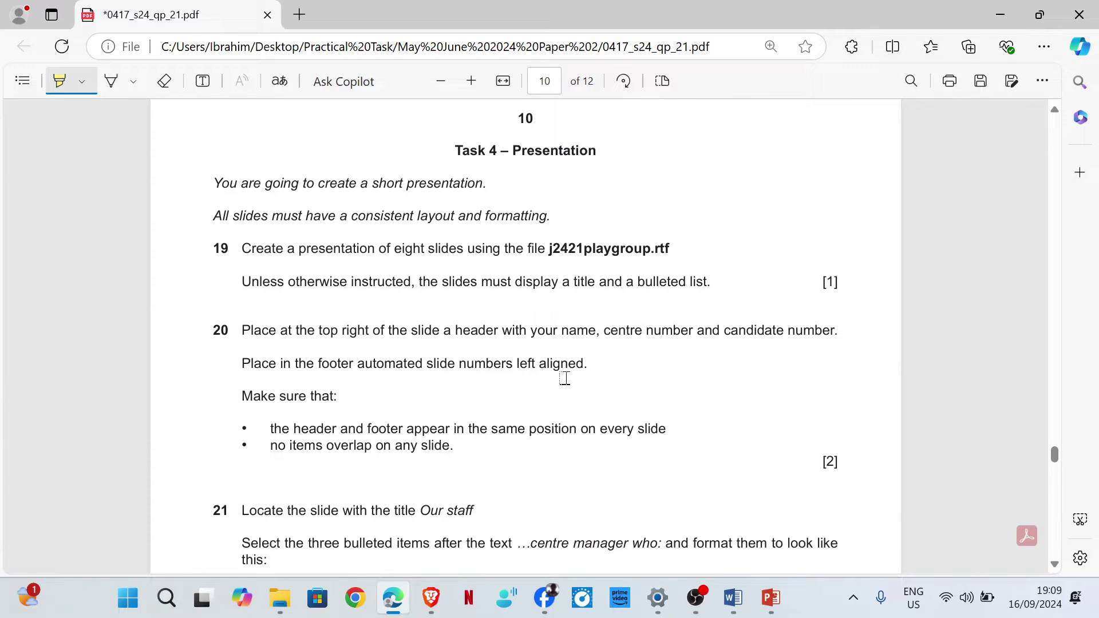
pyautogui.moveTo(771, 598)
pyautogui.click(772, 518)
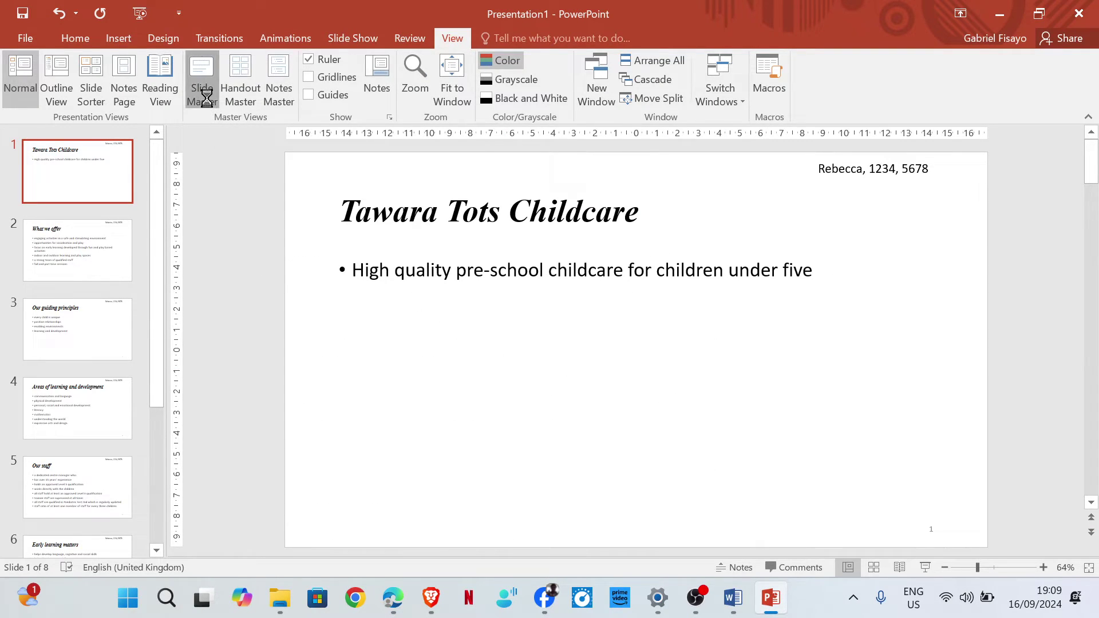
# - Reopen the parent slide master and delete its date and footer text placeholders
pyautogui.click(201, 88)
pyautogui.scroll(10, 108, 232)
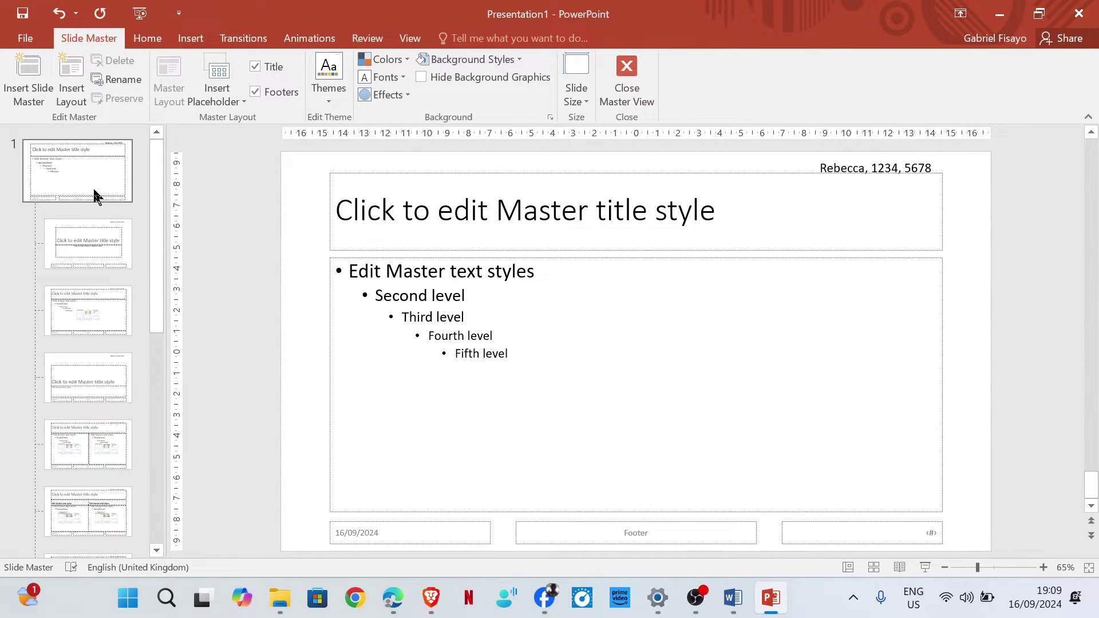
pyautogui.click(113, 187)
pyautogui.click(480, 524)
pyautogui.press('Delete')
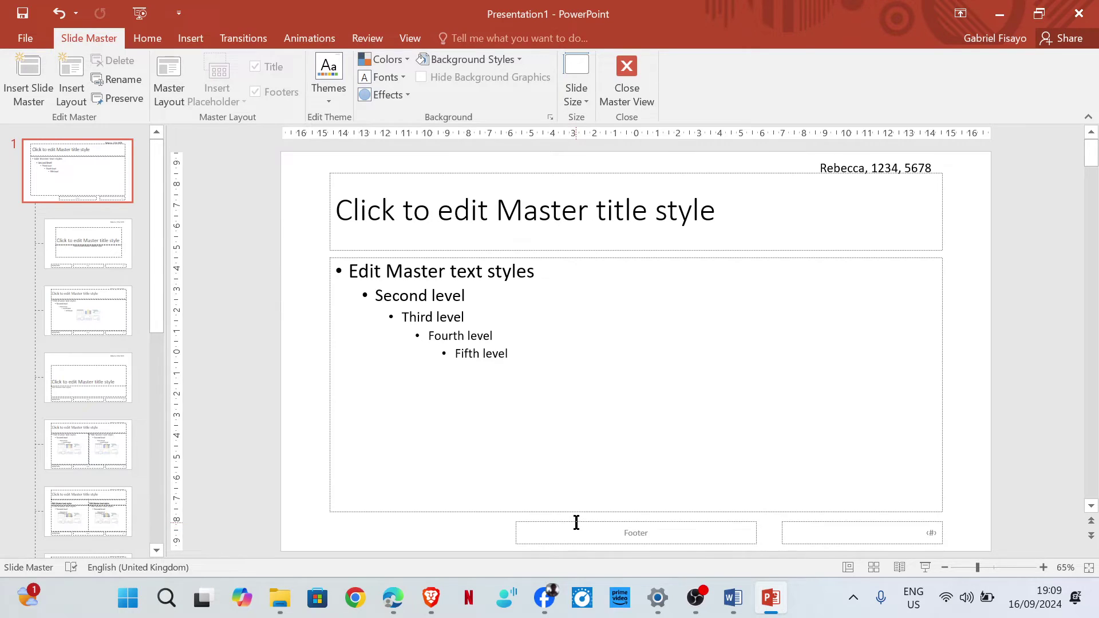
pyautogui.click(576, 523)
pyautogui.press('Delete')
# - Move the slide number placeholder to the left end of the master's footer, narrow it around the number, and close the master view
pyautogui.click(802, 527)
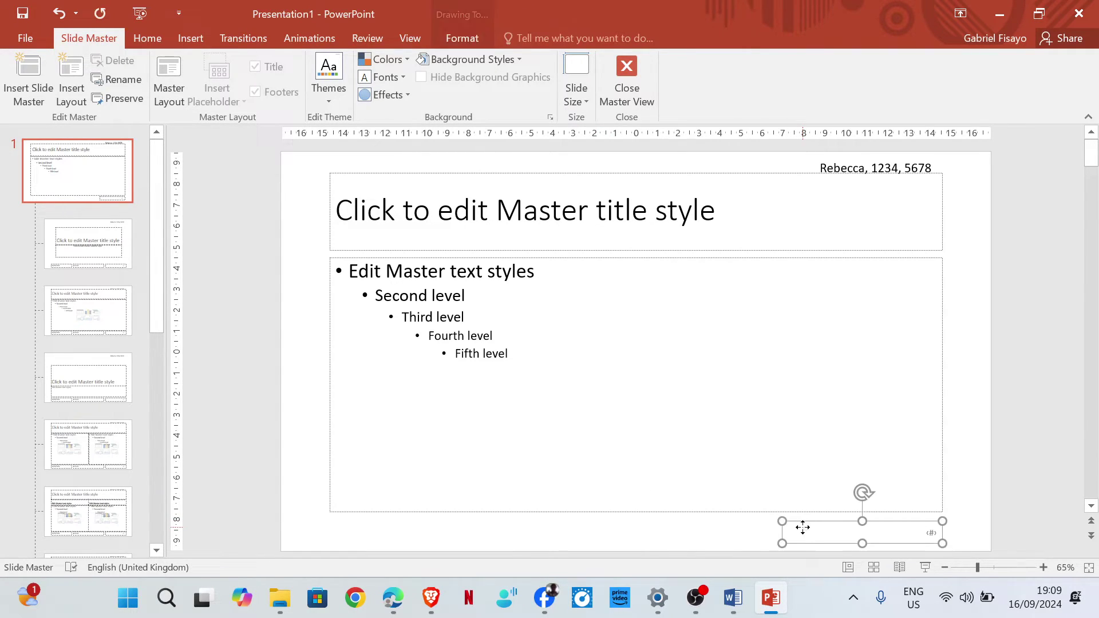
pyautogui.press('Left')
pyautogui.press('Left')
pyautogui.press('Left')
pyautogui.press('Left')
pyautogui.press('Left')
pyautogui.press('Left')
pyautogui.press('Left')
pyautogui.press('Left')
pyautogui.press('Left')
pyautogui.press('Left')
pyautogui.press('Left')
pyautogui.press('Left')
pyautogui.press('Left')
pyautogui.press('Left')
pyautogui.press('Left')
pyautogui.press('Left')
pyautogui.press('Left')
pyautogui.press('Left')
pyautogui.press('Left')
pyautogui.press('Left')
pyautogui.press('Left')
pyautogui.press('Left')
pyautogui.press('Left')
pyautogui.press('Left')
pyautogui.press('Left')
pyautogui.press('Left')
pyautogui.press('Left')
pyautogui.press('Left')
pyautogui.press('Left')
pyautogui.press('Left')
pyautogui.press('Left')
pyautogui.press('Left')
pyautogui.press('Left')
pyautogui.press('Left')
pyautogui.press('Left')
pyautogui.press('Left')
pyautogui.press('Left')
pyautogui.press('Left')
pyautogui.press('Left')
pyautogui.press('Left')
pyautogui.press('Left')
pyautogui.press('Left')
pyautogui.press('Left')
pyautogui.press('Left')
pyautogui.press('Left')
pyautogui.press('Left')
pyautogui.press('Left')
pyautogui.press('Left')
pyautogui.press('Left')
pyautogui.press('Left')
pyautogui.press('Left')
pyautogui.press('Left')
pyautogui.press('Left')
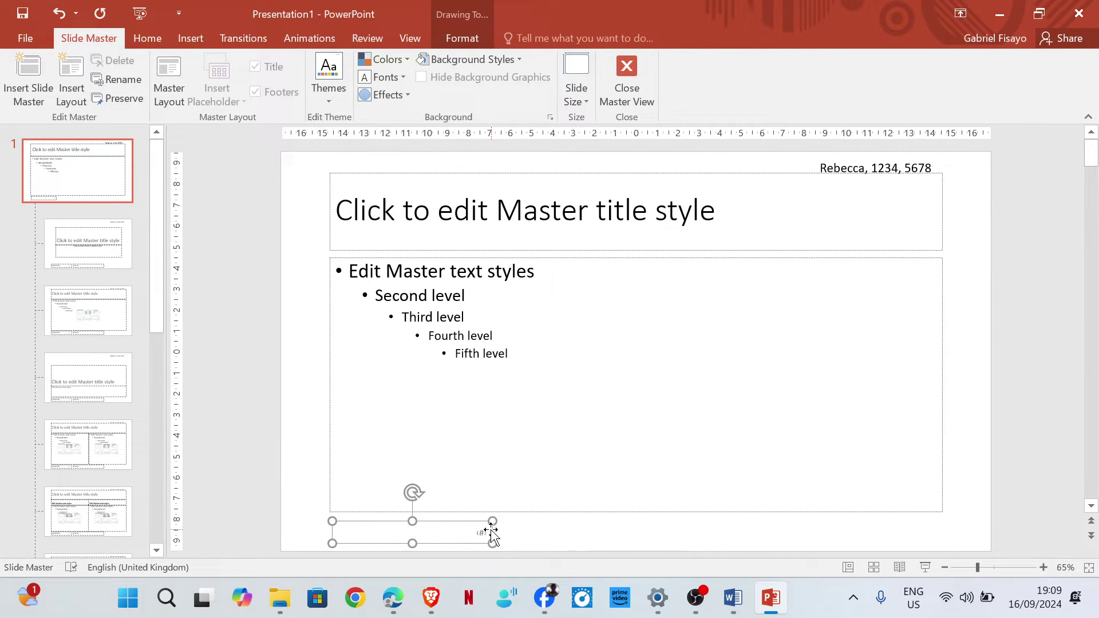
pyautogui.moveTo(493, 524); pyautogui.dragTo(355, 519)
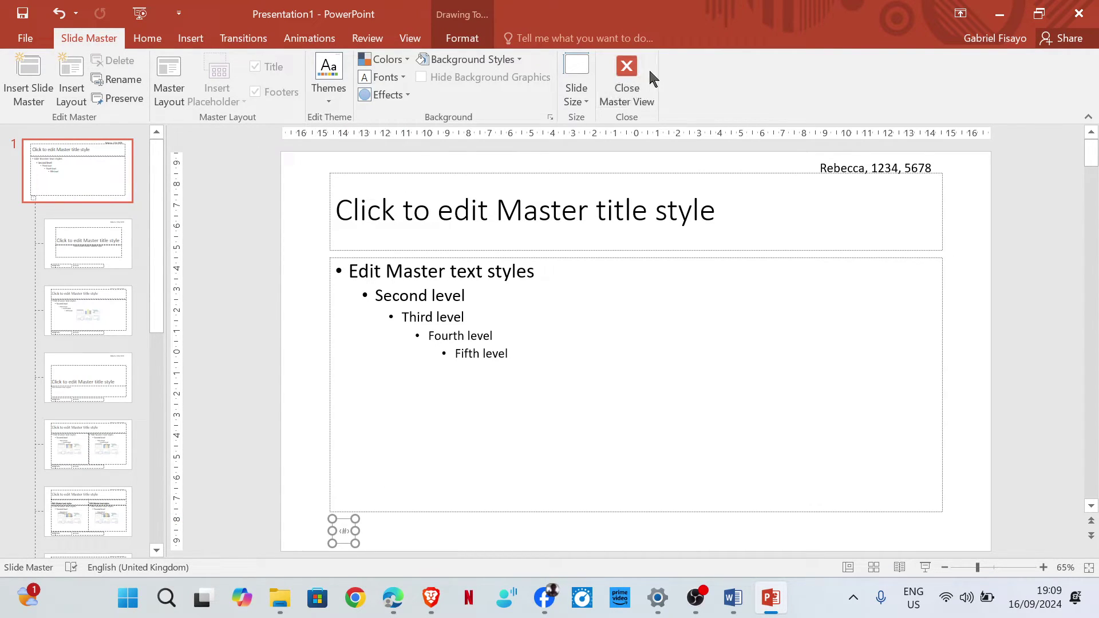
pyautogui.click(627, 86)
pyautogui.click(74, 238)
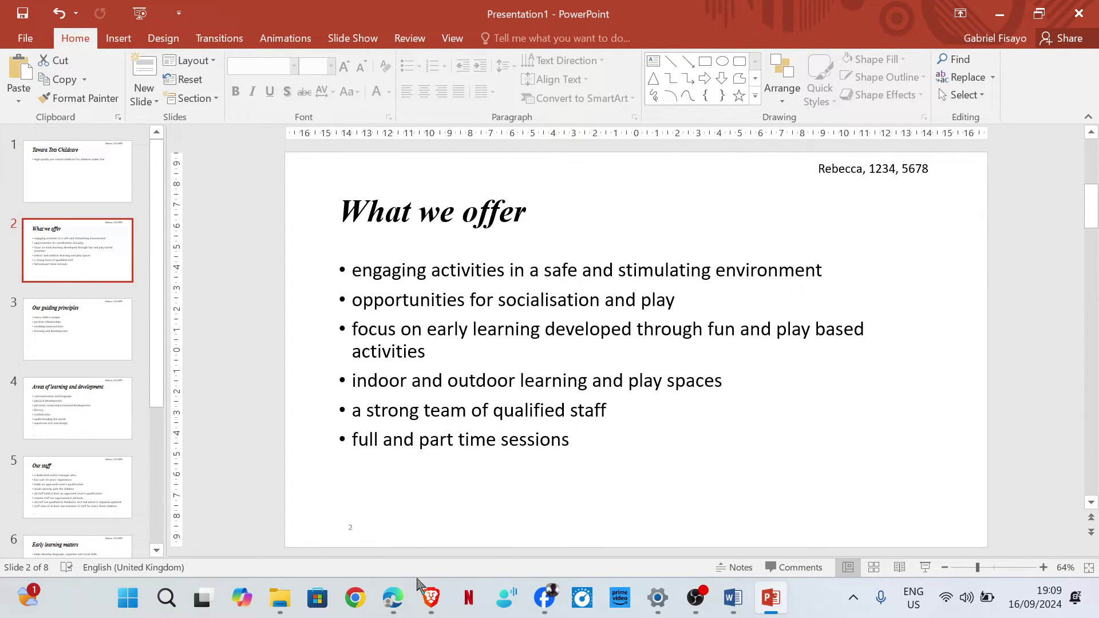
# - Read step 21 of the exam paper and bring up the "Our staff" slide in PowerPoint
pyautogui.click(392, 598)
pyautogui.click(408, 526)
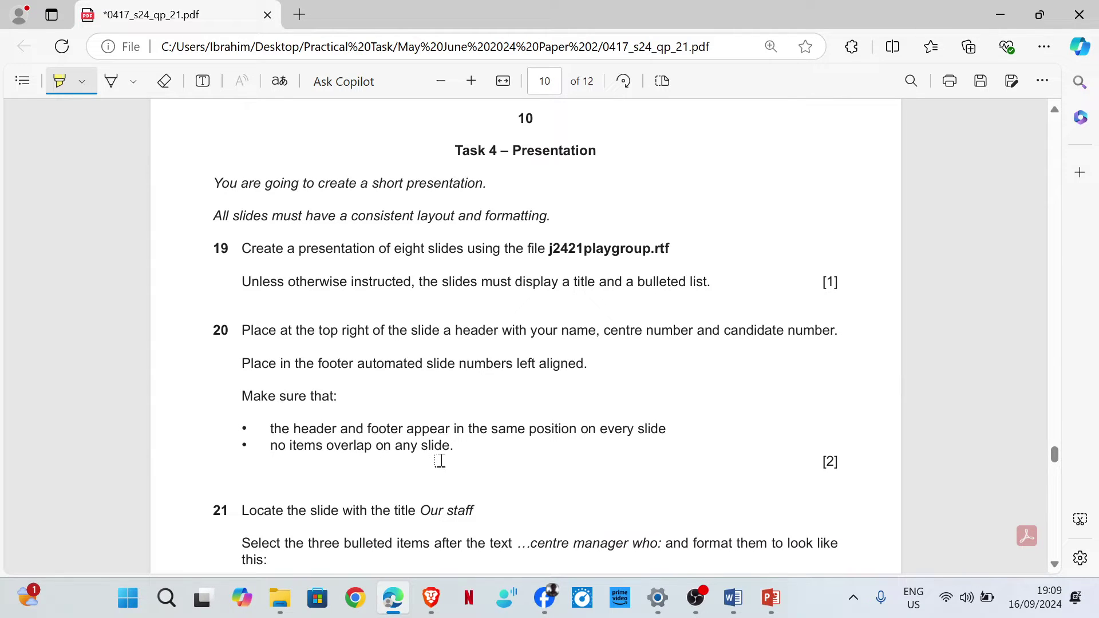
pyautogui.scroll(-5, 437, 447)
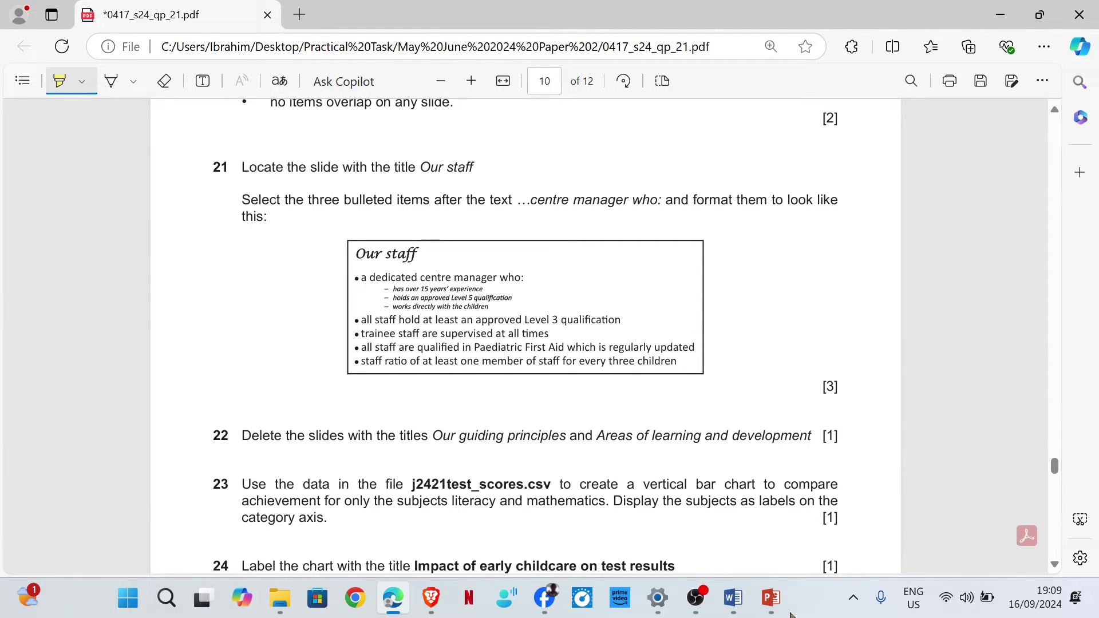
pyautogui.moveTo(772, 598)
pyautogui.click(770, 532)
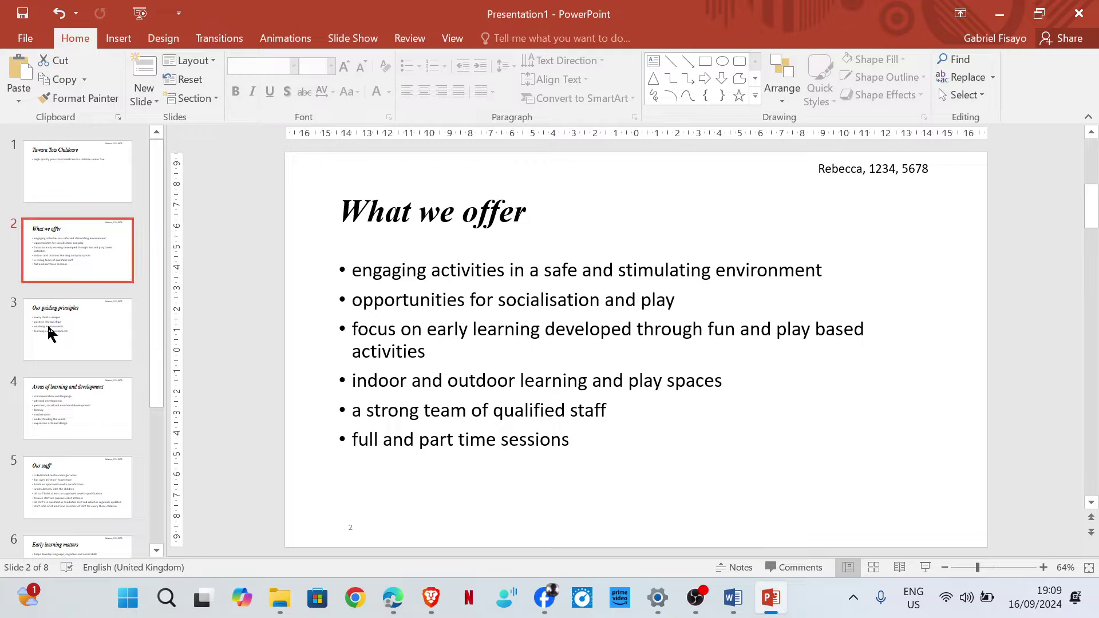
pyautogui.click(53, 503)
# - Examine the exam paper's sample formatting for the three sub-items on the "Our staff" slide and return to PowerPoint
pyautogui.moveTo(392, 595)
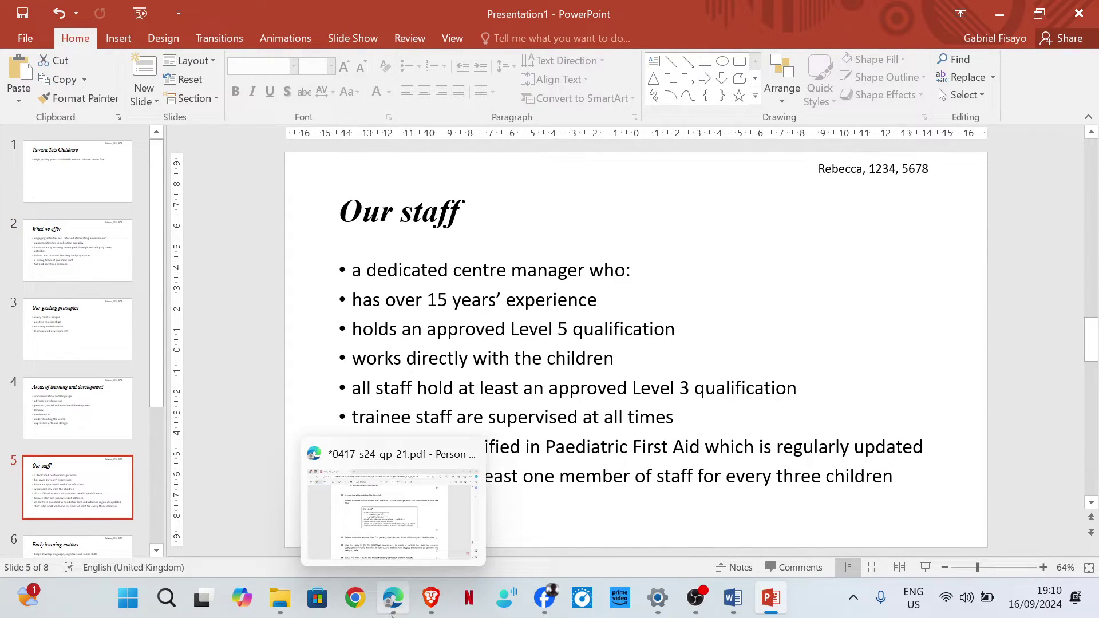
pyautogui.click(405, 535)
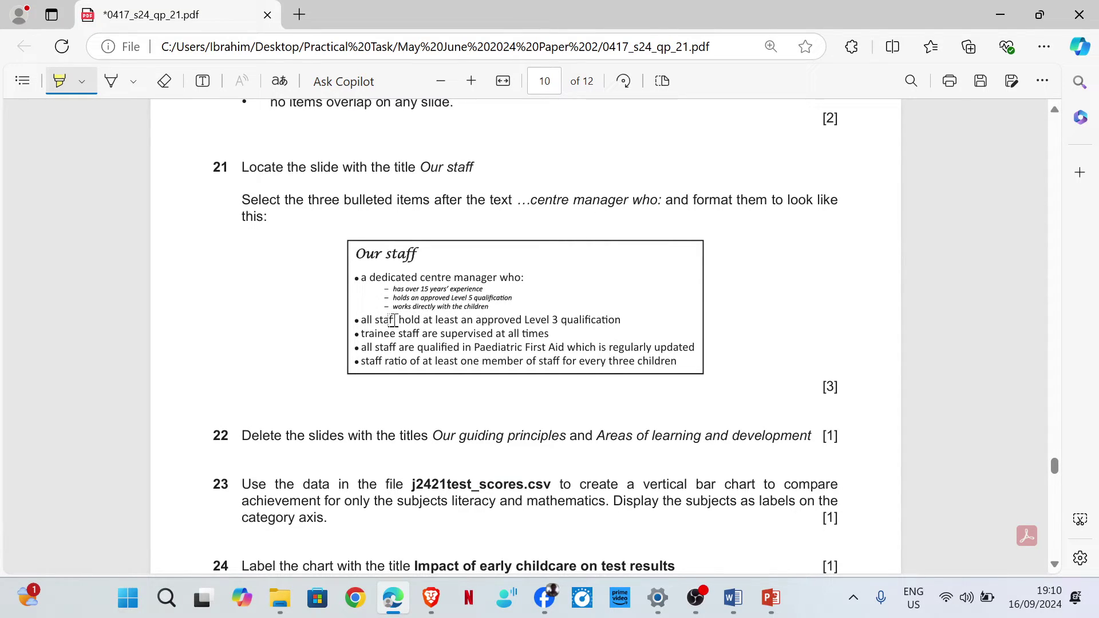
pyautogui.moveTo(771, 598)
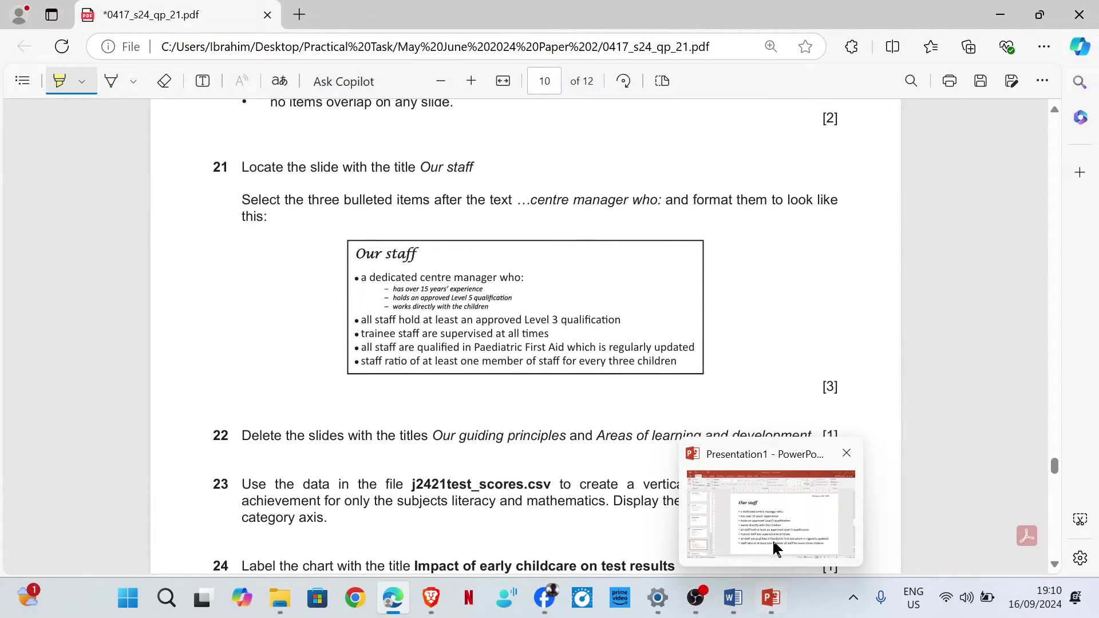
pyautogui.click(776, 553)
# - Indent the three items under "a dedicated centre manager who:" one level and replace their bullets with the recently used dash symbol, character code 45
pyautogui.moveTo(351, 299)
pyautogui.mouseDown()
pyautogui.moveTo(490, 353)
pyautogui.moveTo(612, 350)
pyautogui.mouseUp()
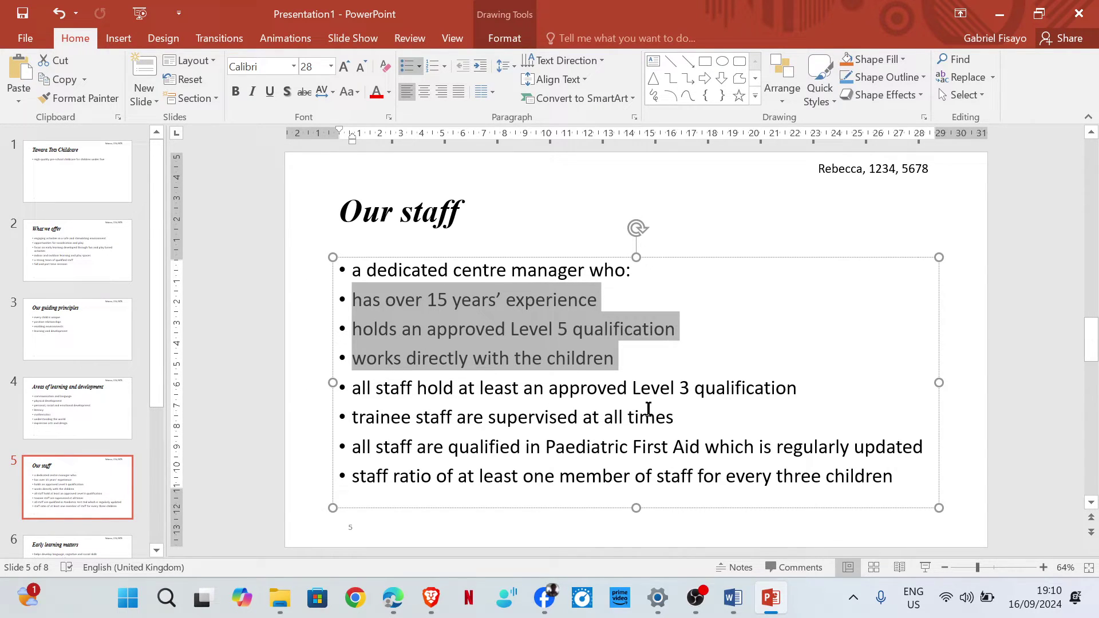
pyautogui.press('Tab')
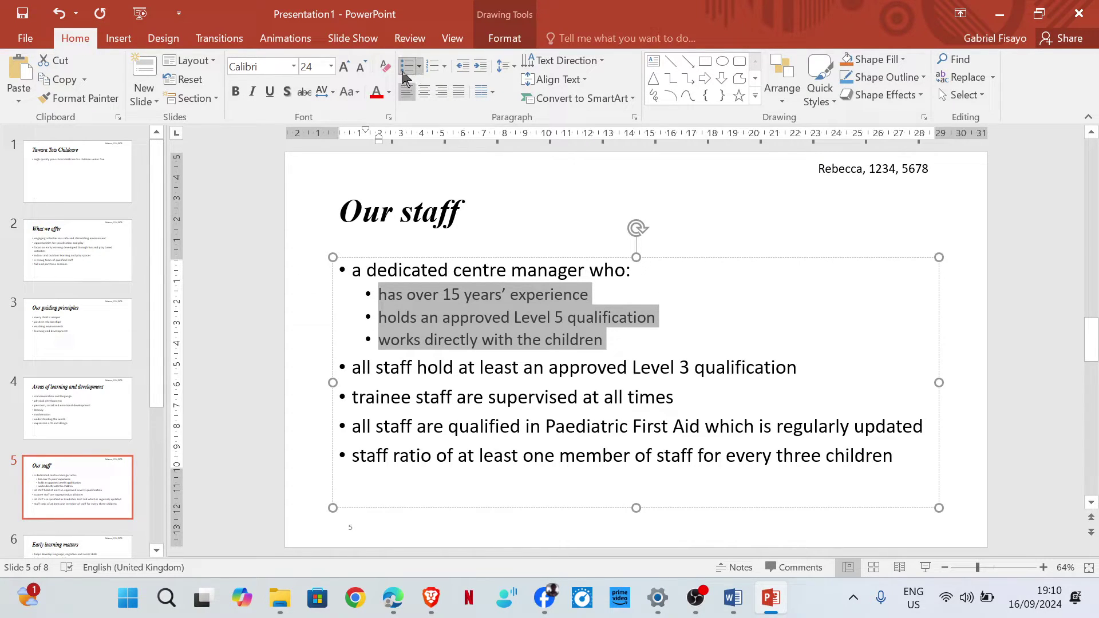
pyautogui.click(419, 67)
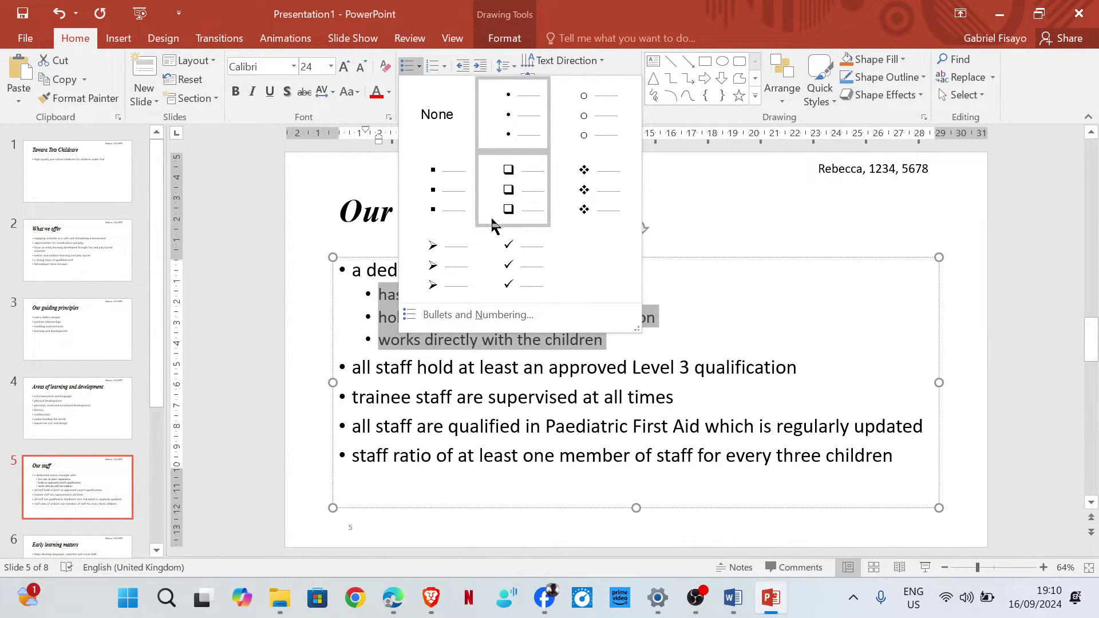
pyautogui.click(464, 314)
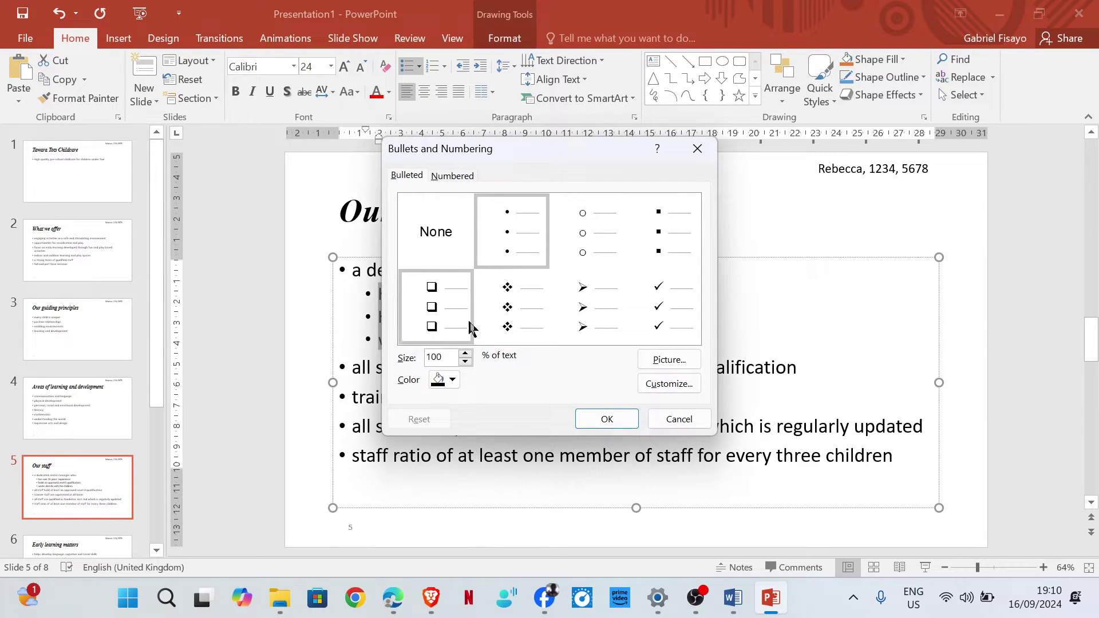
pyautogui.click(502, 289)
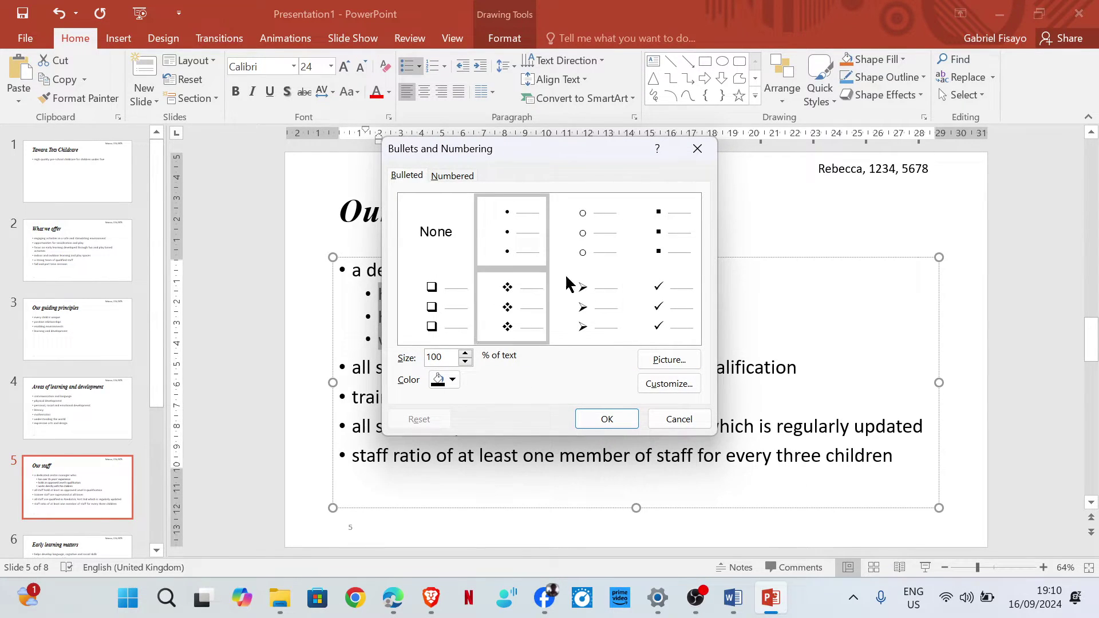
pyautogui.click(511, 232)
pyautogui.moveTo(578, 150); pyautogui.dragTo(746, 146)
pyautogui.click(684, 294)
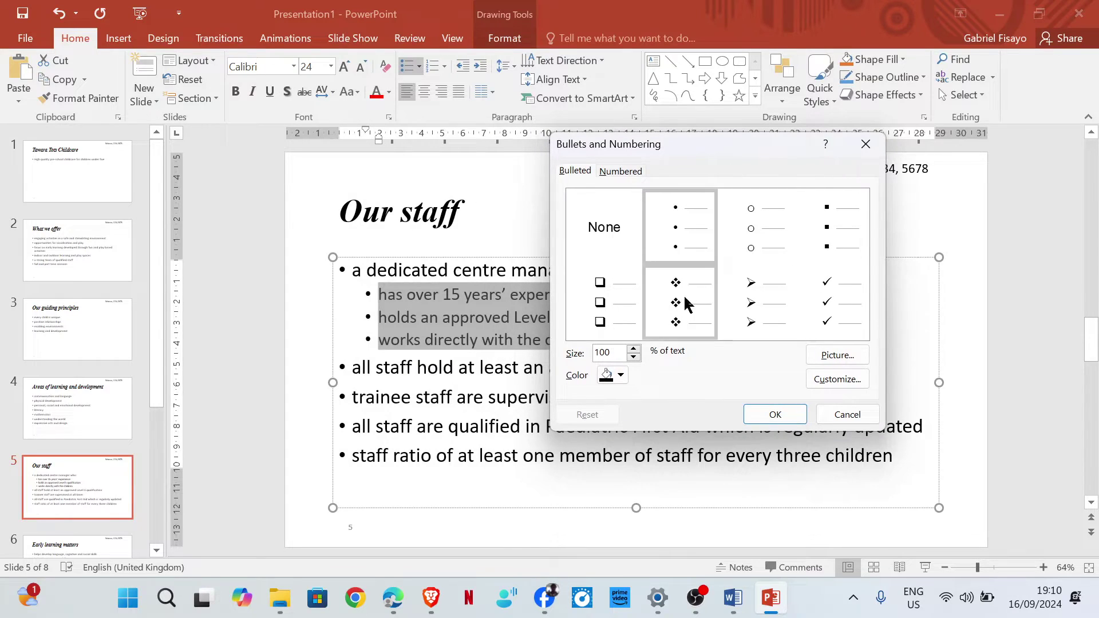
pyautogui.click(836, 380)
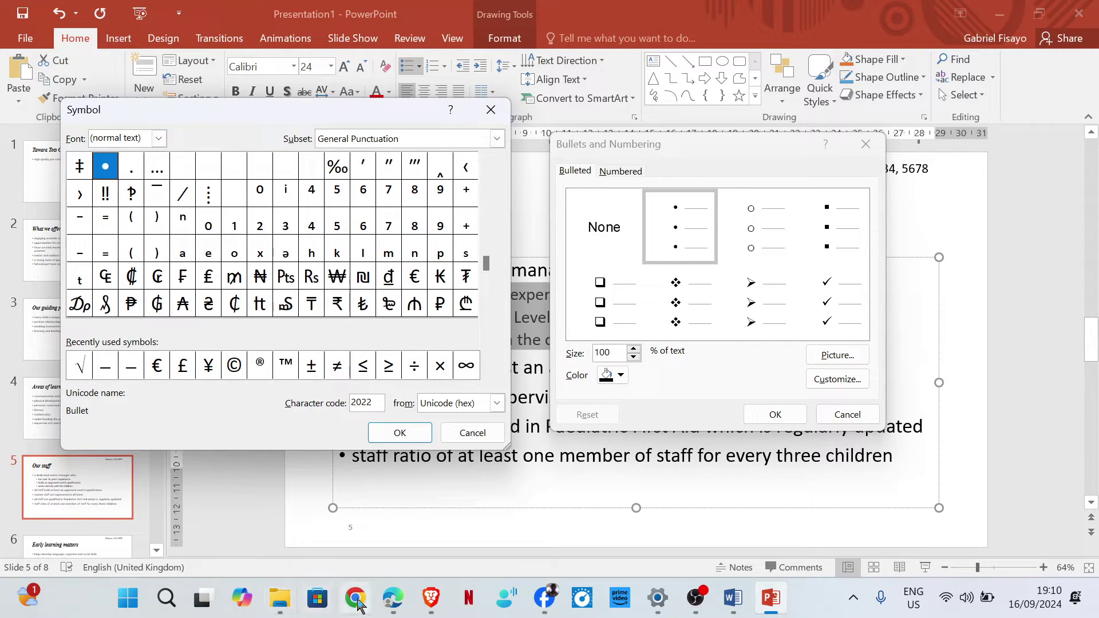
pyautogui.moveTo(401, 586)
pyautogui.click(127, 369)
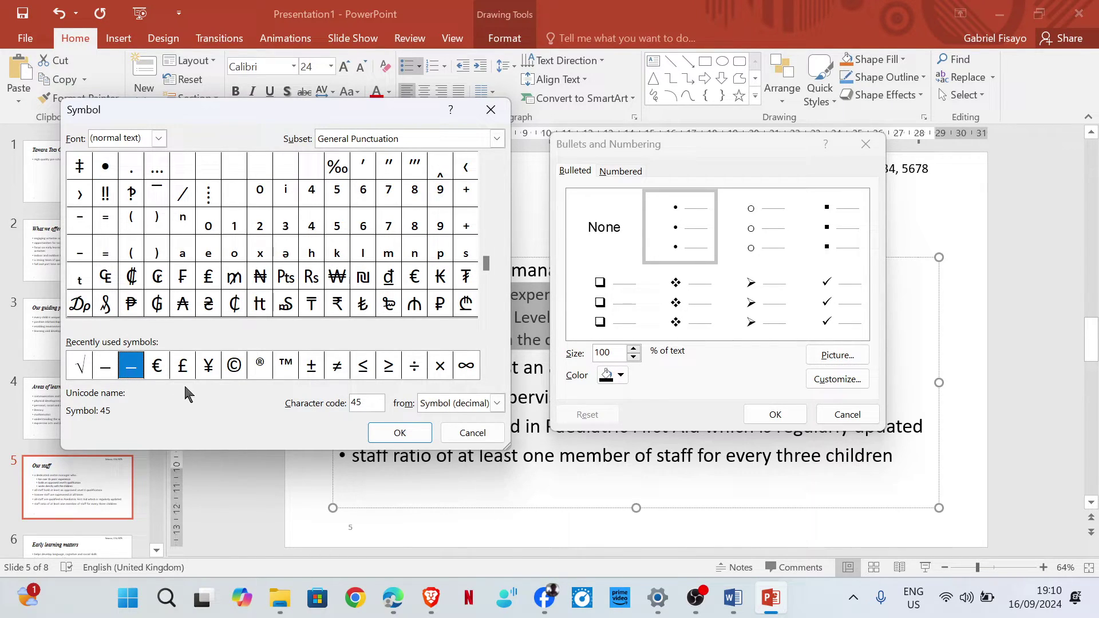
pyautogui.click(420, 435)
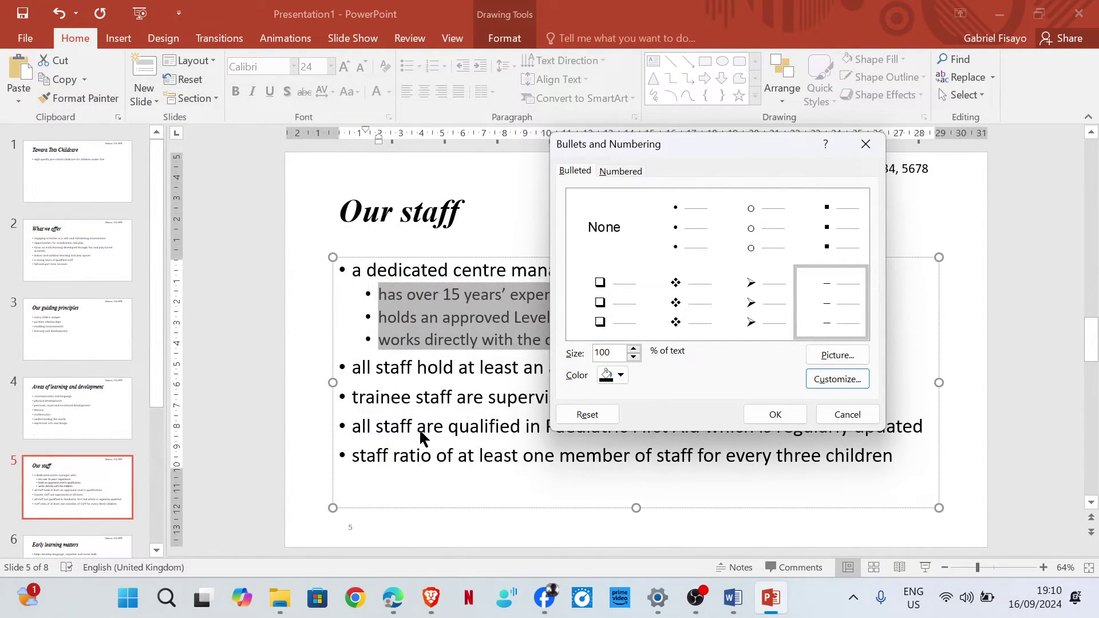
pyautogui.click(778, 416)
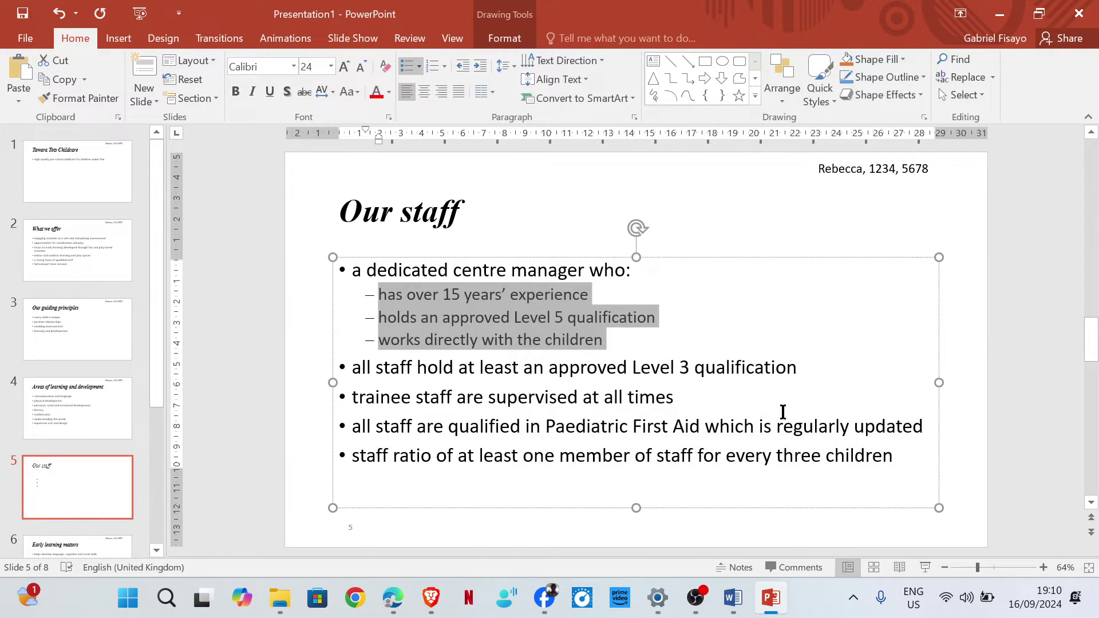
# - Check the exam paper's "Our staff" sample and indent the three dashed items one more level
pyautogui.moveTo(392, 598)
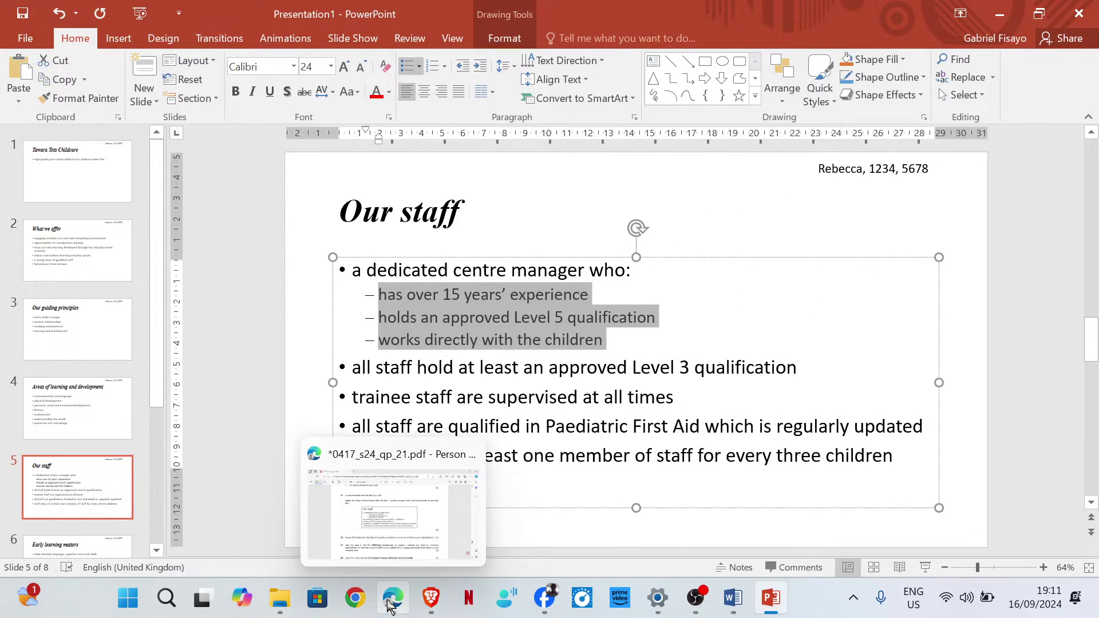
pyautogui.click(416, 525)
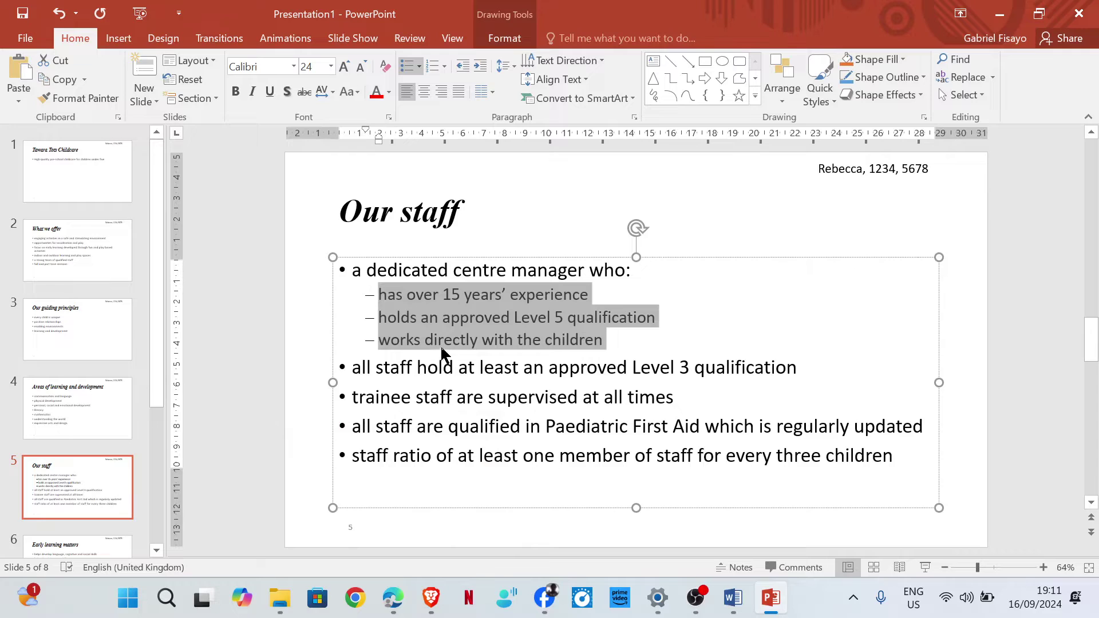
pyautogui.press('Tab')
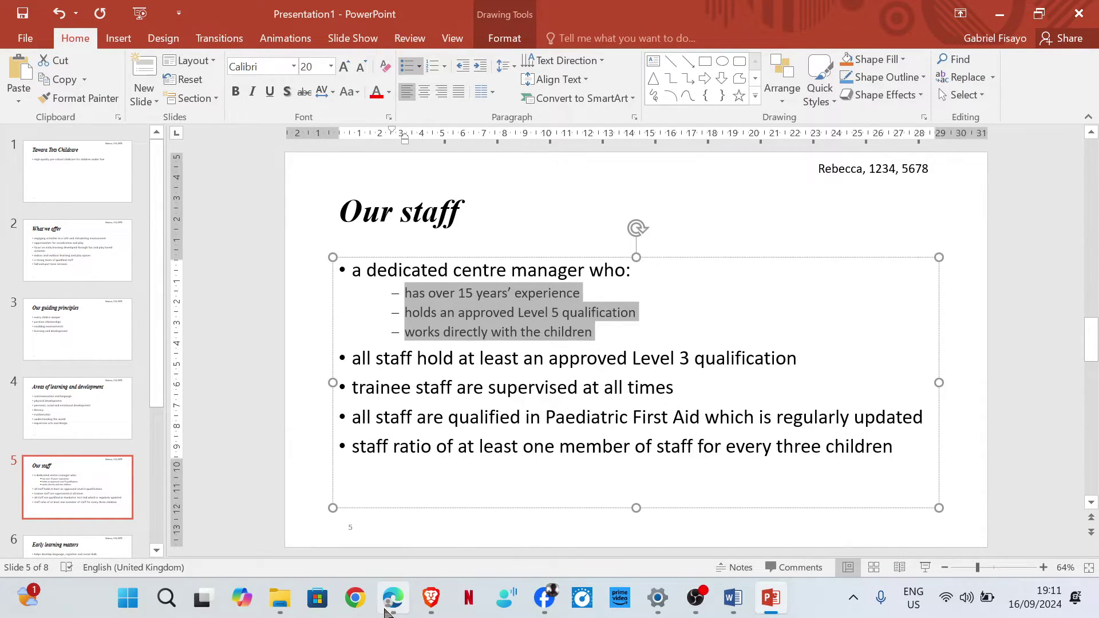
# - Compare the sub-items with the exam paper's sample, undoing and redoing the second indent to check the level
pyautogui.moveTo(393, 598)
pyautogui.moveTo(399, 530)
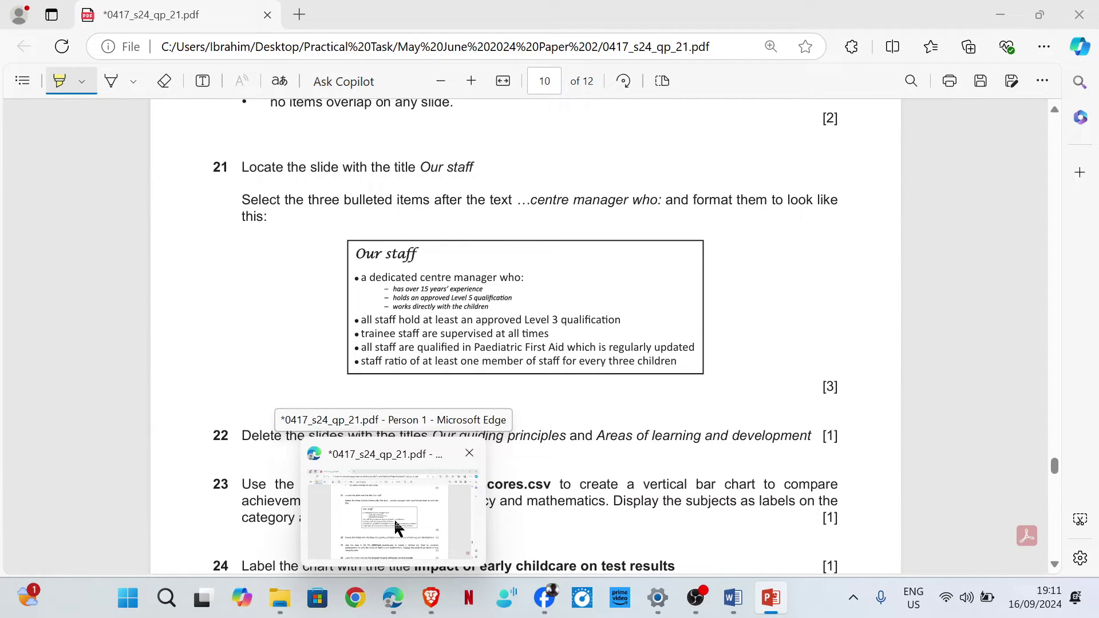
pyautogui.click(398, 529)
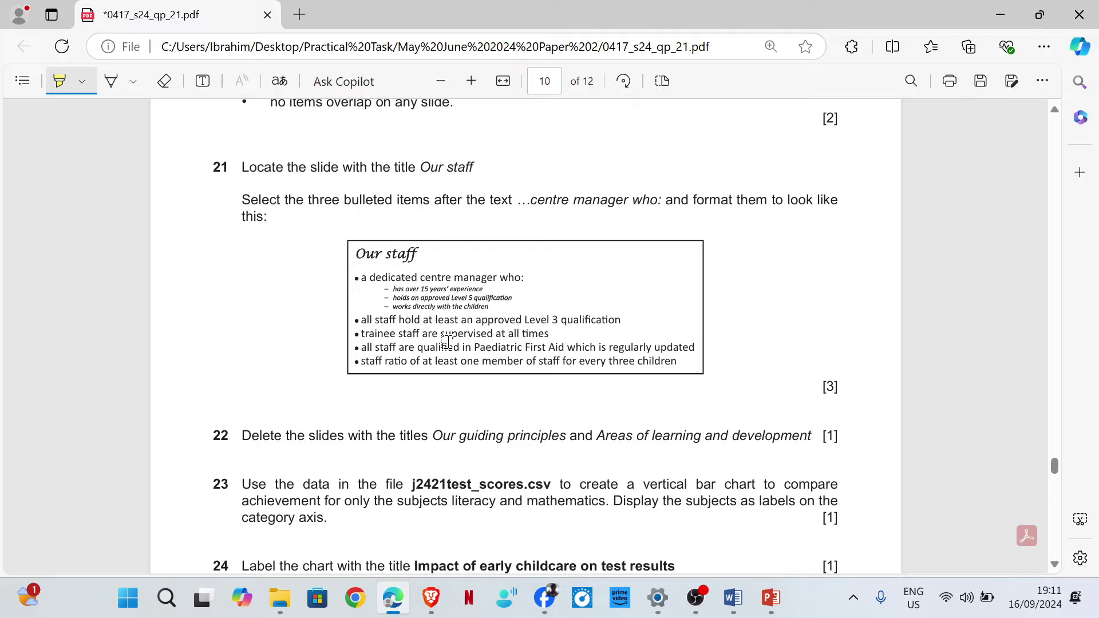
pyautogui.moveTo(770, 597)
pyautogui.click(768, 524)
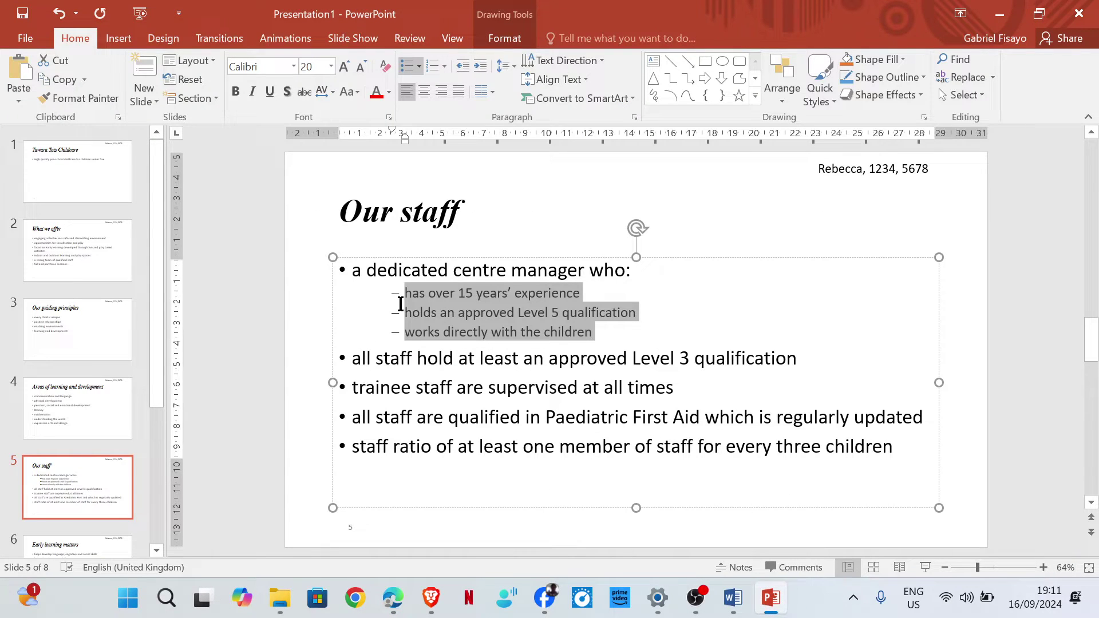
pyautogui.hotkey('ctrl', 'z')
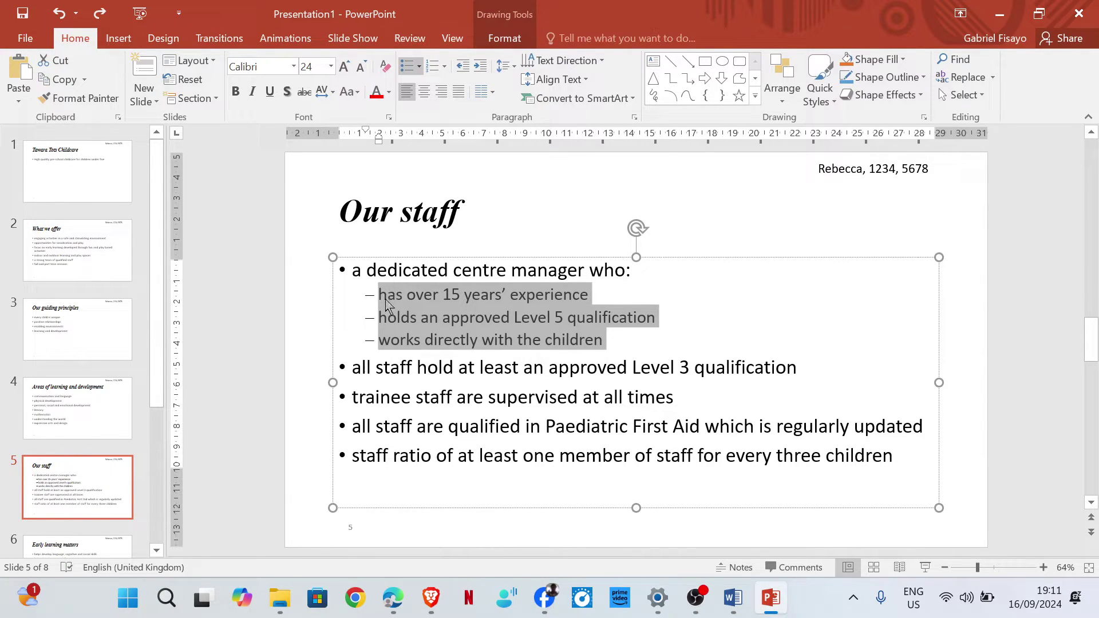
pyautogui.hotkey('ctrl', 'y')
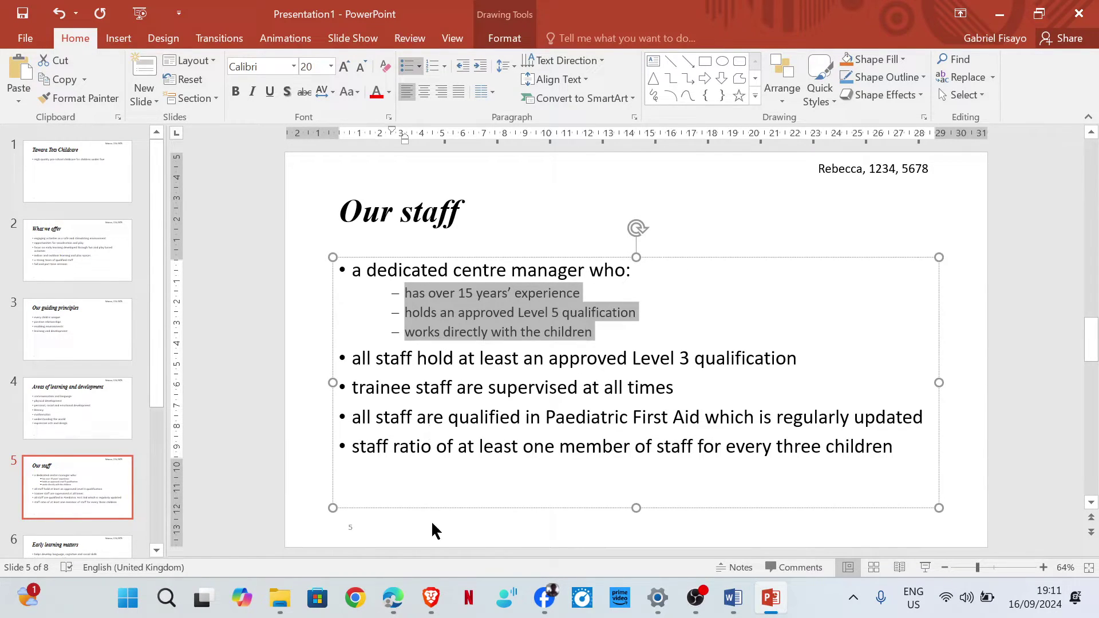
# - Read step 22 of the exam paper to see which slides must be deleted
pyautogui.moveTo(393, 595)
pyautogui.click(397, 520)
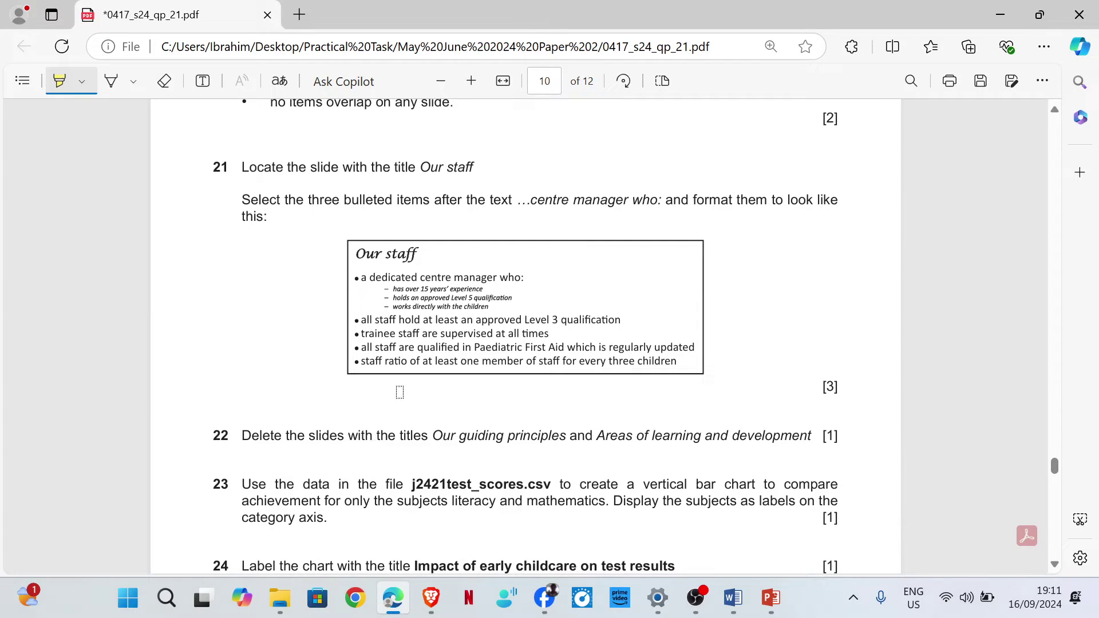
pyautogui.scroll(-3, 405, 382)
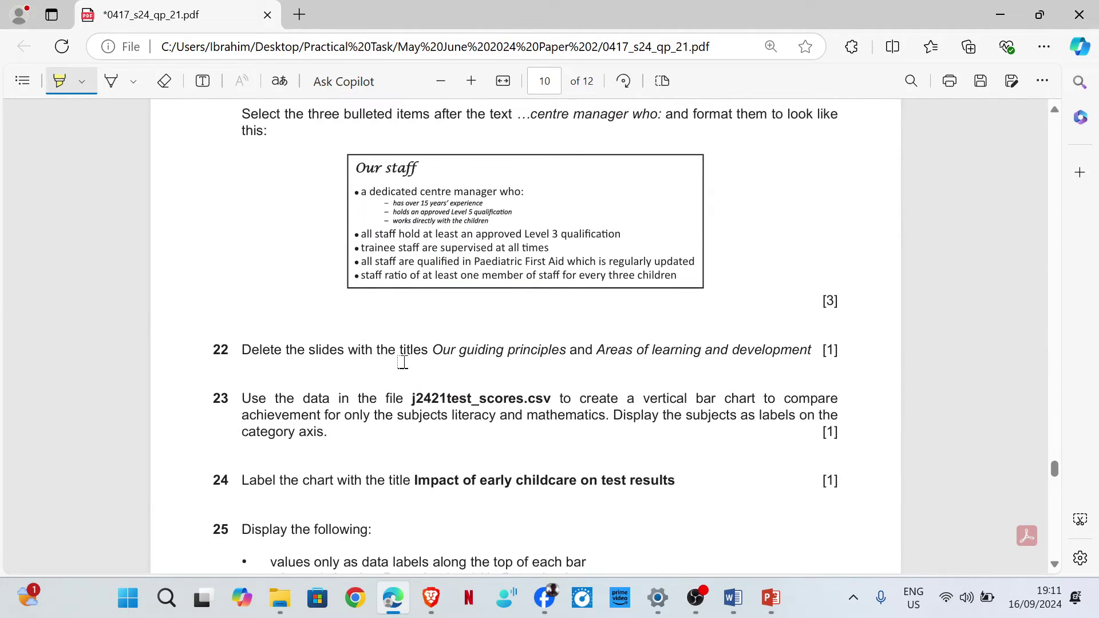
pyautogui.scroll(-6, 402, 361)
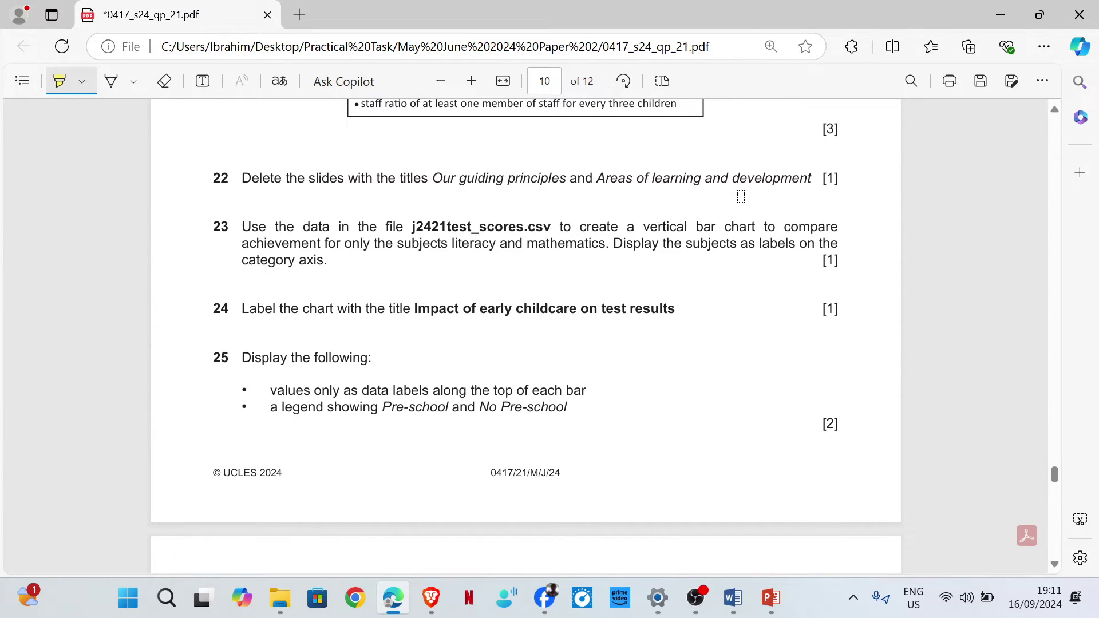
# - Return to PowerPoint, locate the two slides named in step 22, and delete the "Our guiding principles" slide
pyautogui.click(769, 597)
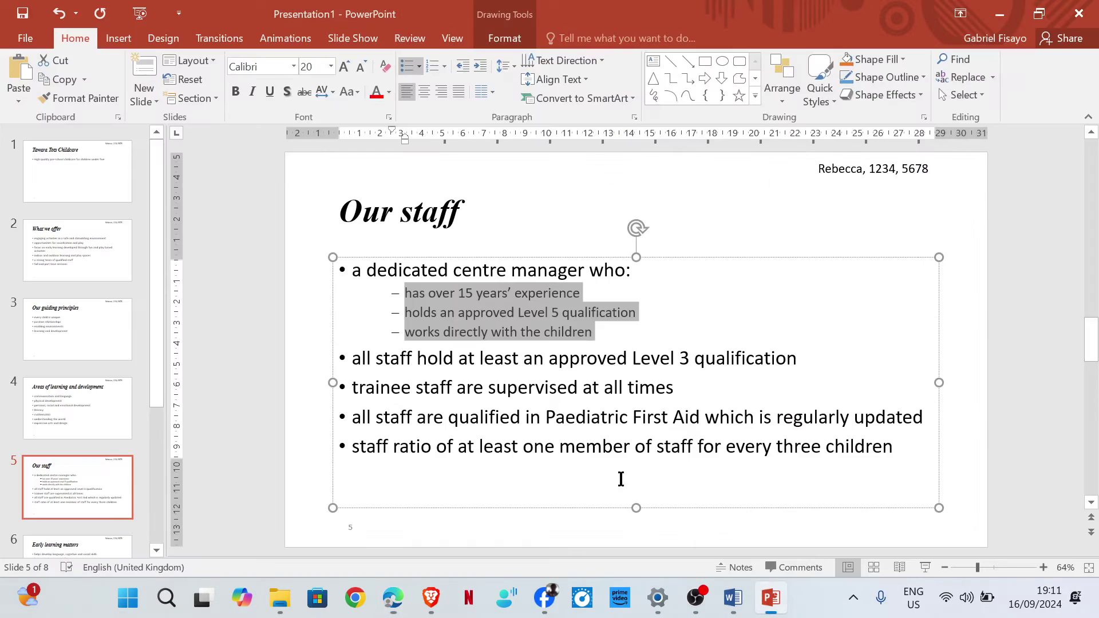
pyautogui.click(59, 334)
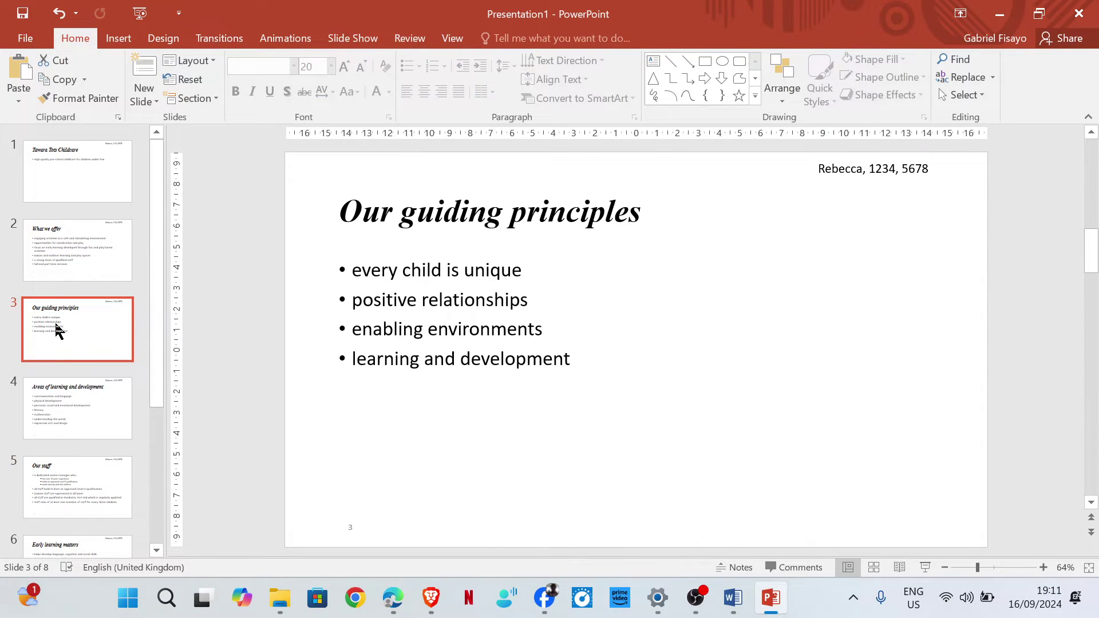
pyautogui.click(59, 421)
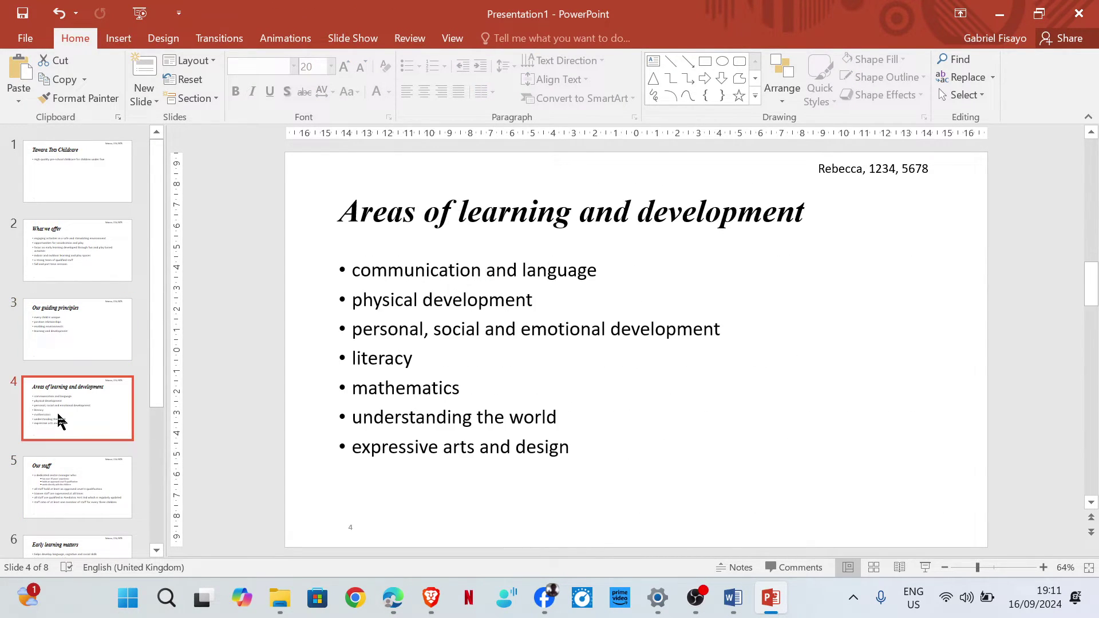
pyautogui.click(61, 344)
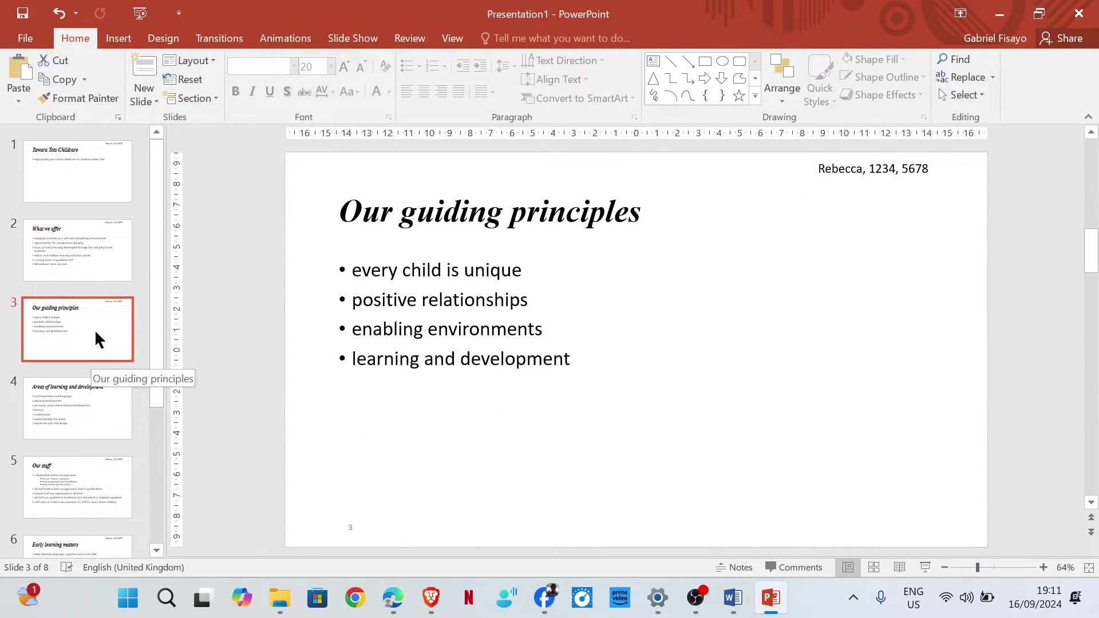
pyautogui.press('Delete')
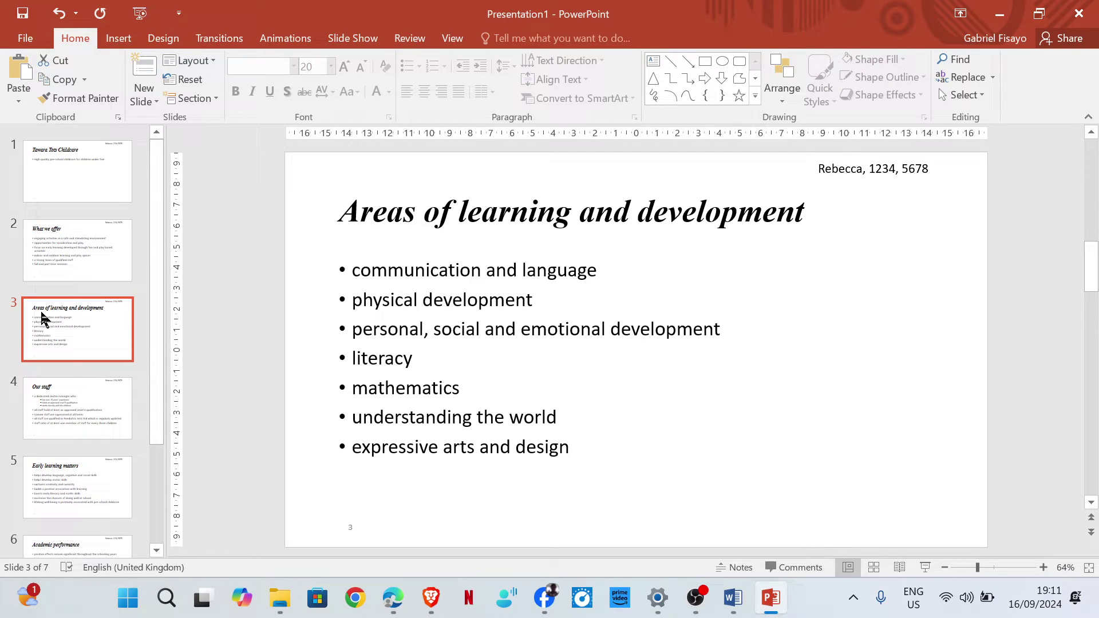
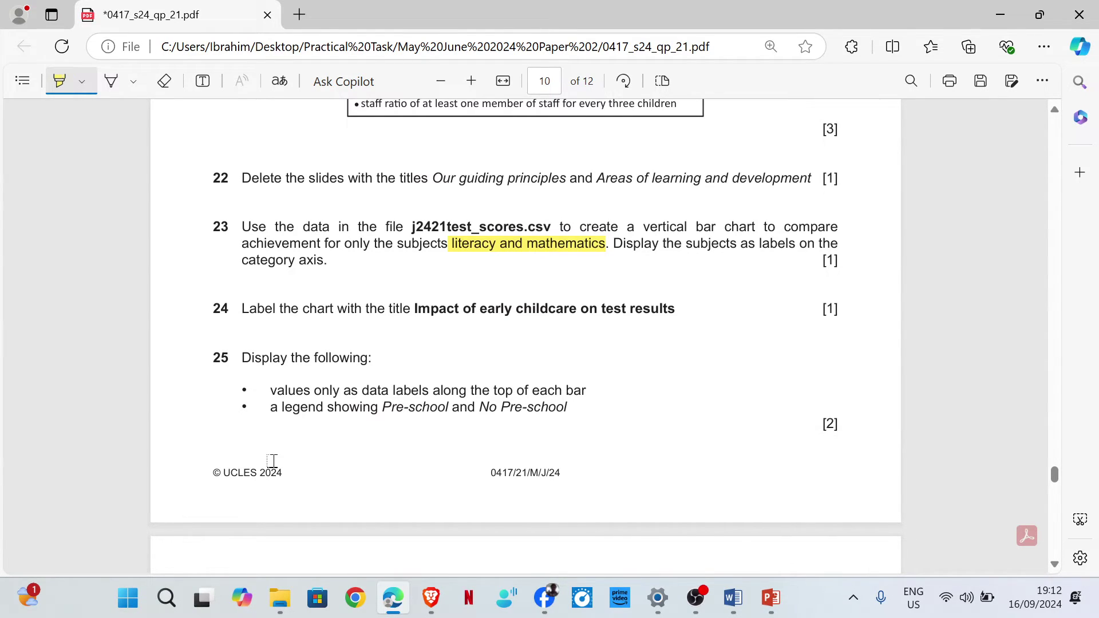
# - Open j2421test_scores.csv from the 0417_s24_sf_21 folder in Excel and widen columns A and D to fit their contents
pyautogui.moveTo(280, 597)
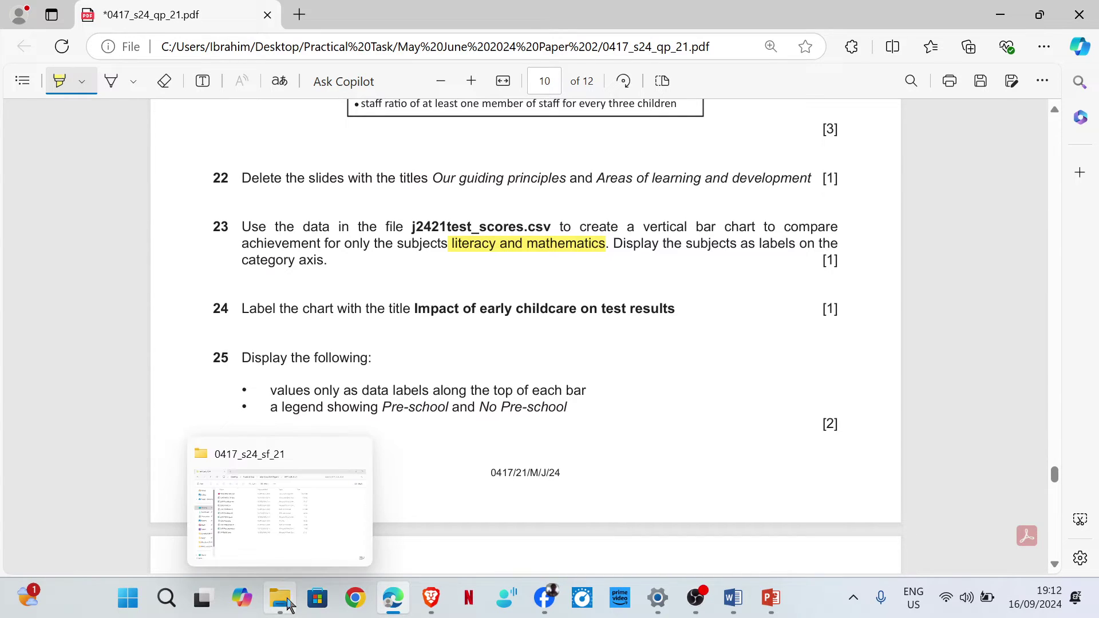
pyautogui.click(286, 507)
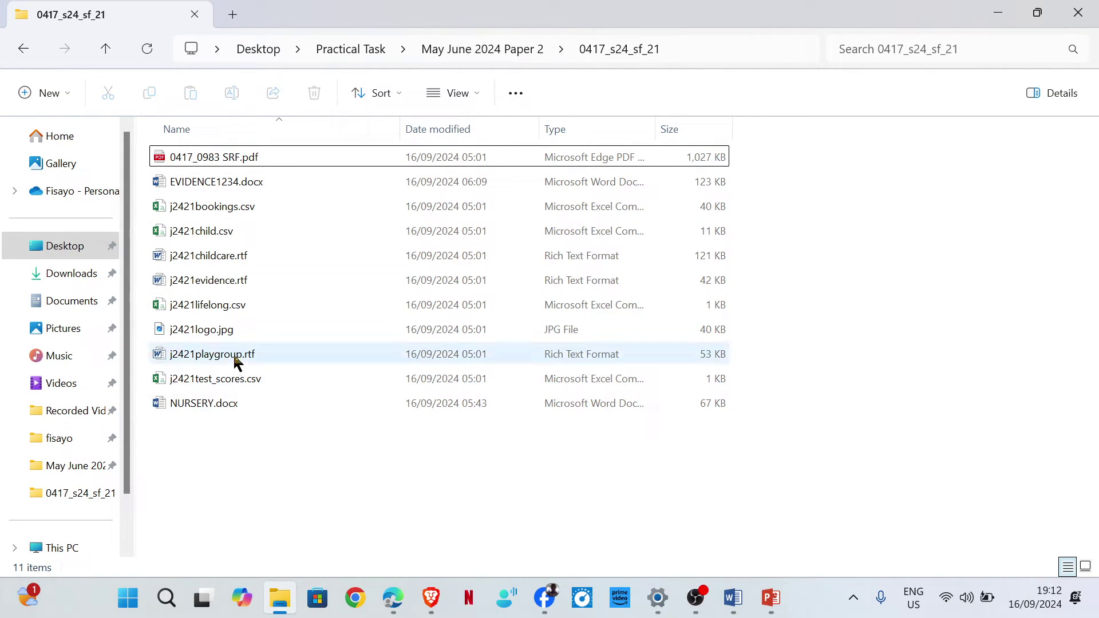
pyautogui.click(229, 386)
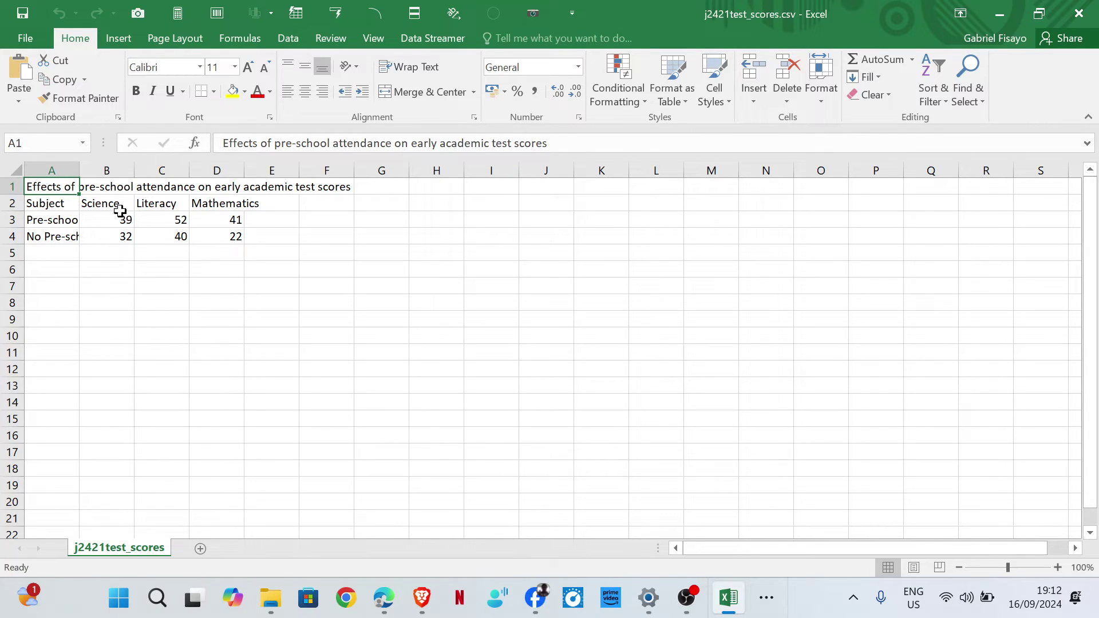
pyautogui.doubleClick(79, 170)
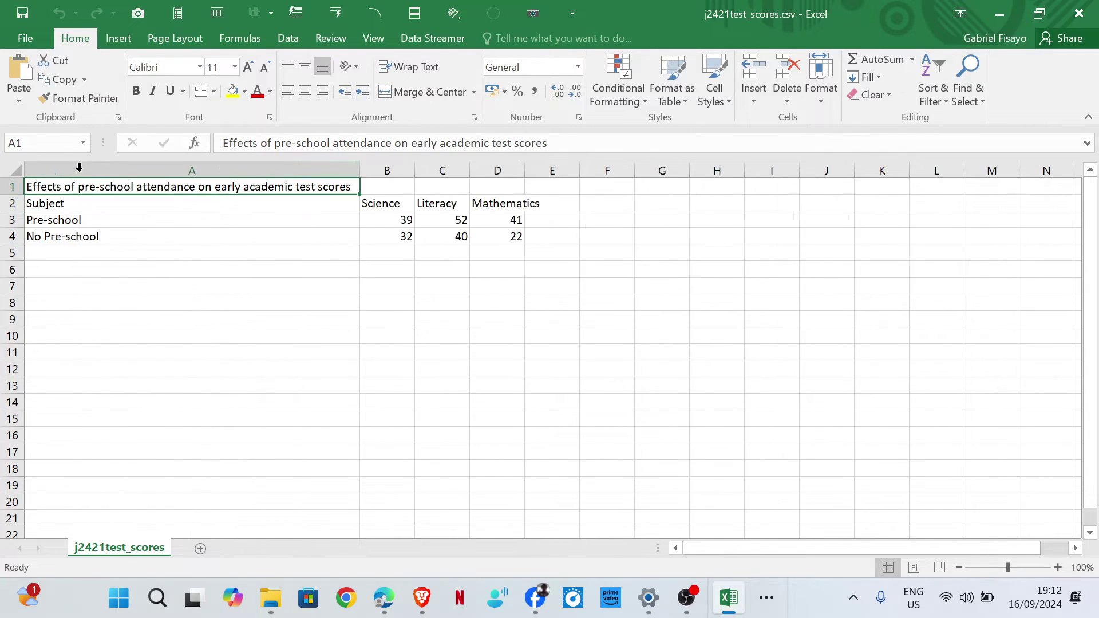
pyautogui.doubleClick(524, 171)
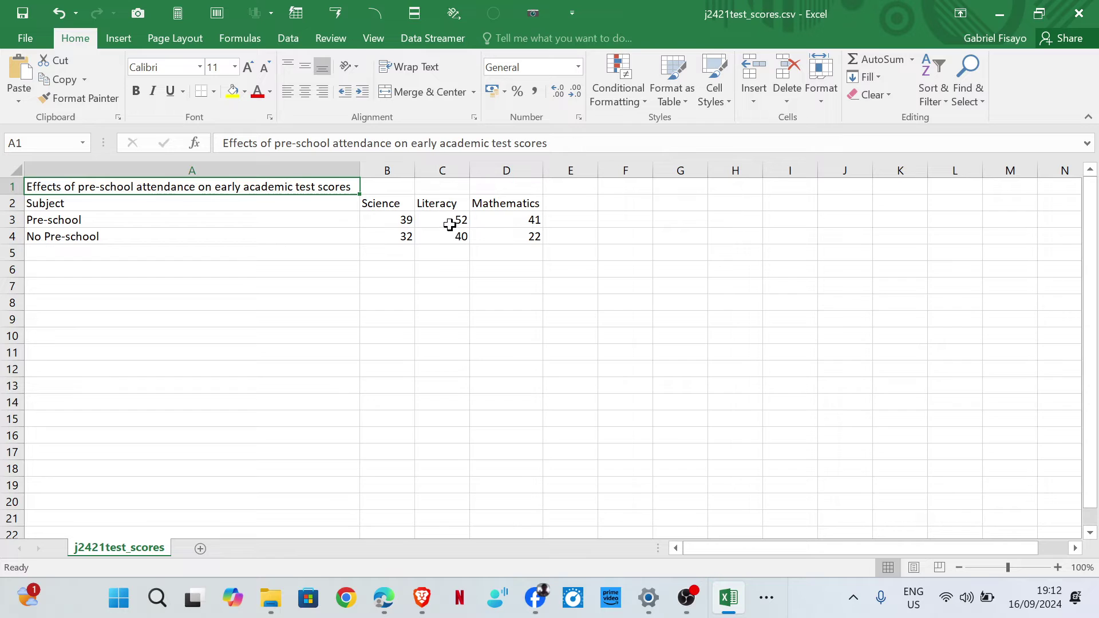
# - Examine the Literacy and Mathematics scores with their headings and the Pre-school and No Pre-school row labels for the chart
pyautogui.moveTo(445, 214); pyautogui.dragTo(521, 234)
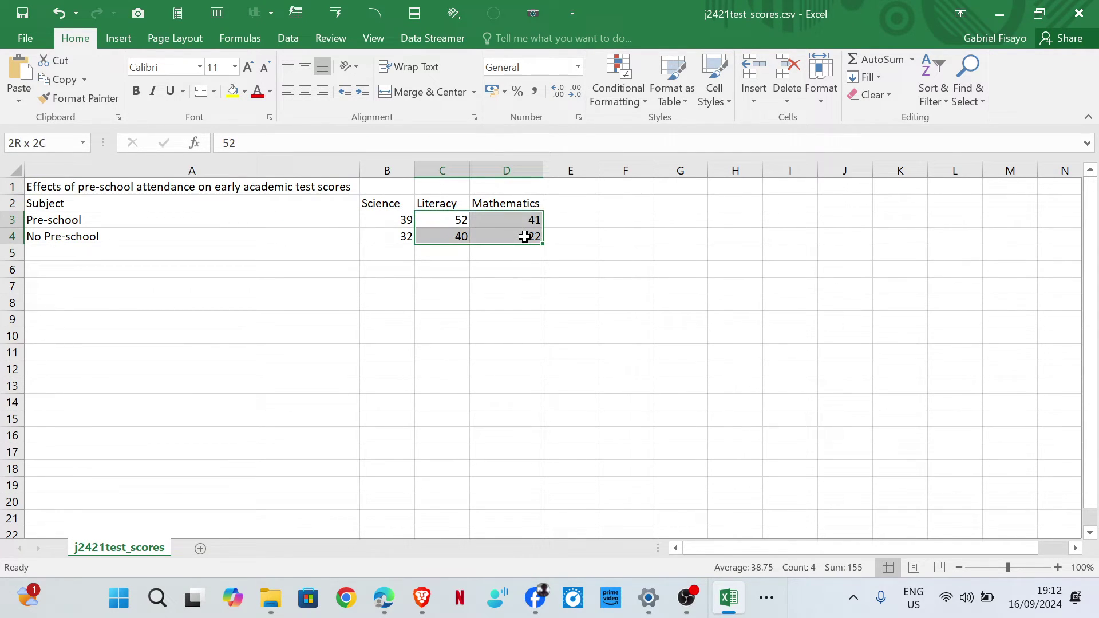
pyautogui.moveTo(444, 200); pyautogui.dragTo(498, 232)
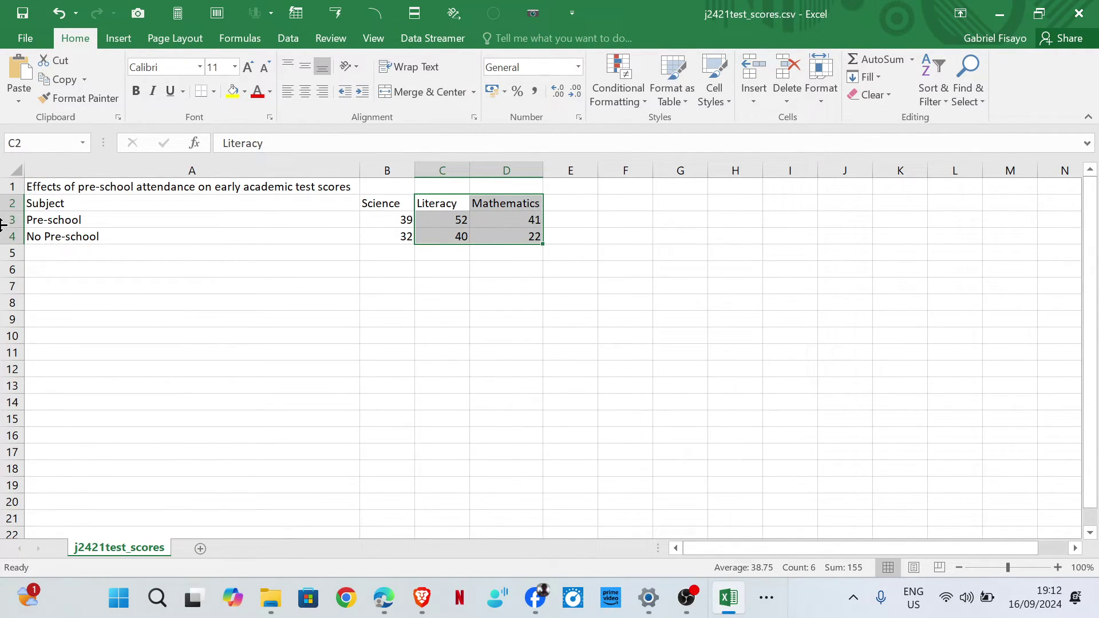
pyautogui.moveTo(65, 218); pyautogui.dragTo(115, 234)
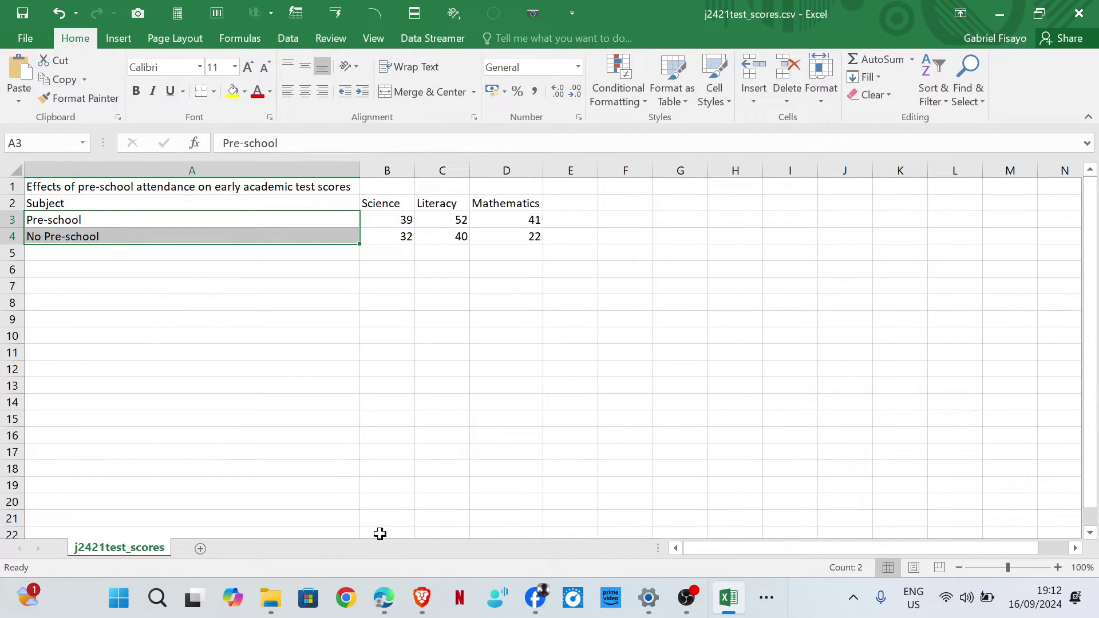
# - Insert a clustered column chart from the Pre-school and No Pre-school labels in A3:A4 and their Literacy and Mathematics scores in C3:D4
pyautogui.moveTo(383, 597)
pyautogui.moveTo(387, 522)
pyautogui.moveTo(458, 218); pyautogui.dragTo(513, 235)
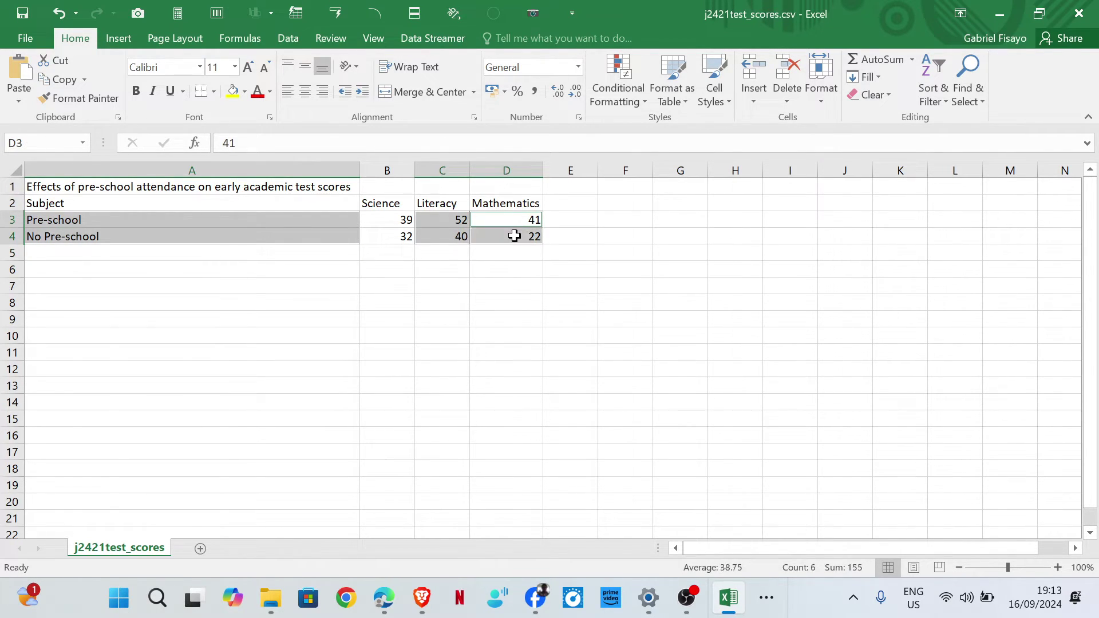
pyautogui.click(128, 39)
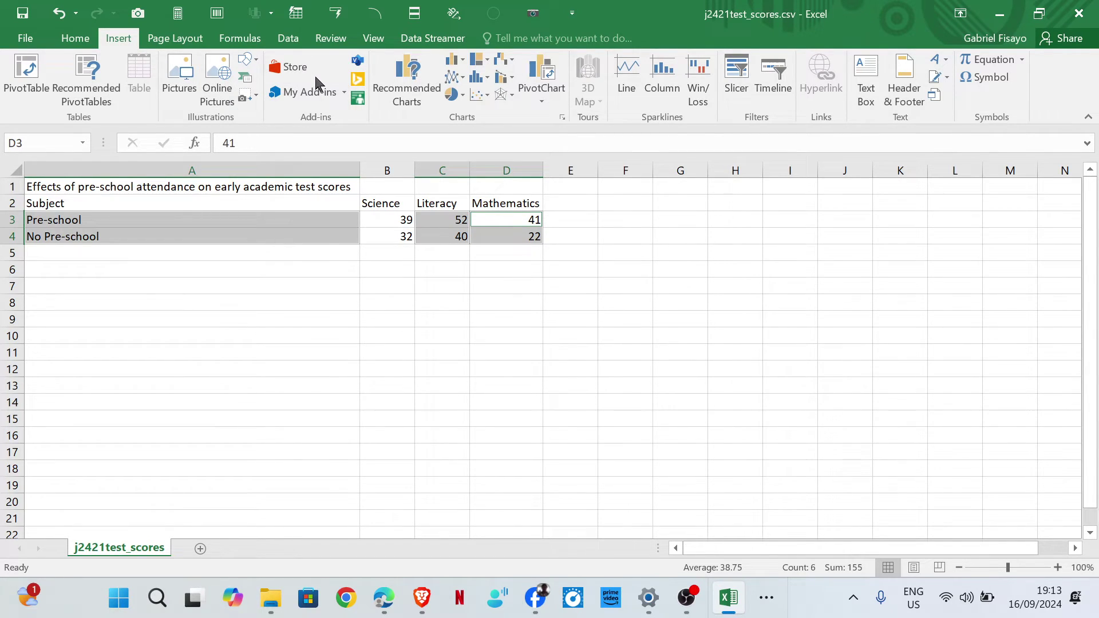
pyautogui.click(461, 63)
pyautogui.click(478, 106)
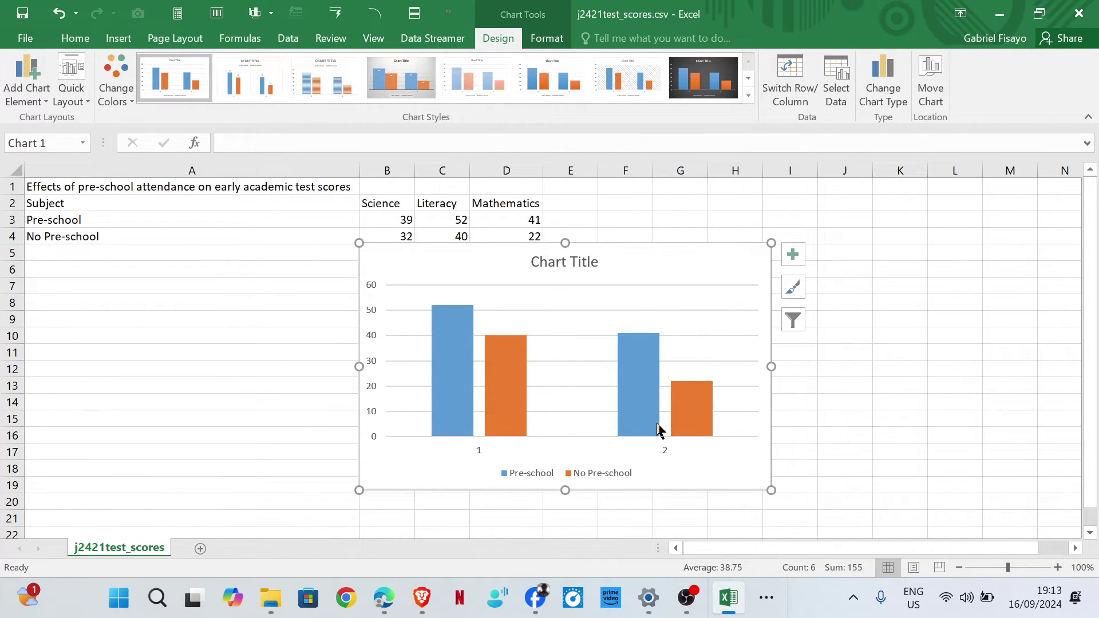
# - Copy the chart title given in step 24 of the exam paper and set the Excel chart's title to "Impact of early childcare on test results"
pyautogui.moveTo(657, 429)
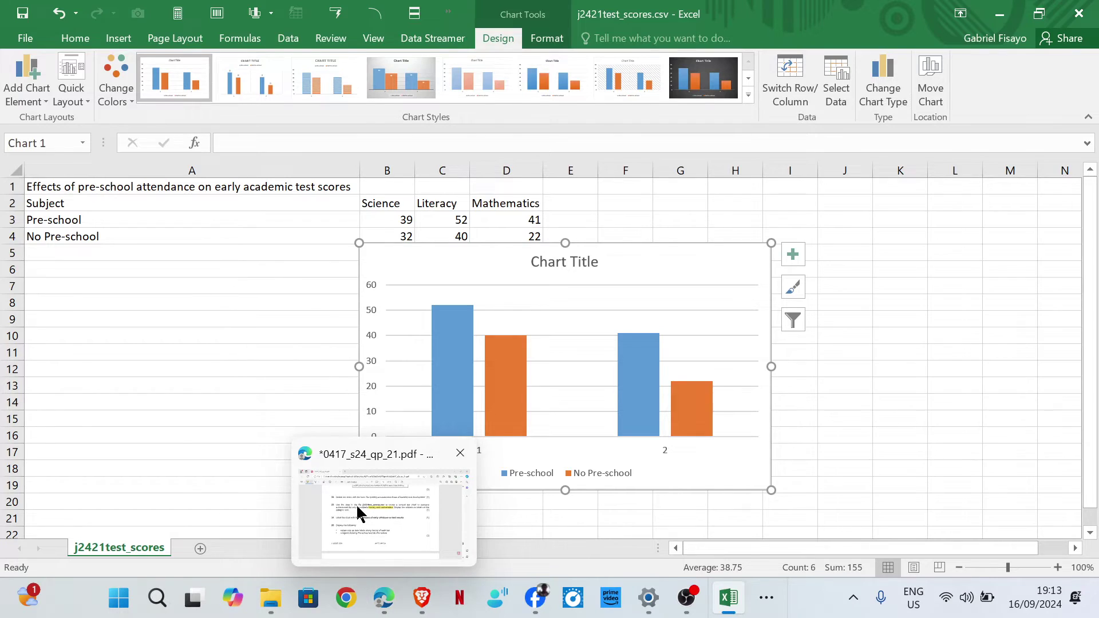
pyautogui.click(355, 506)
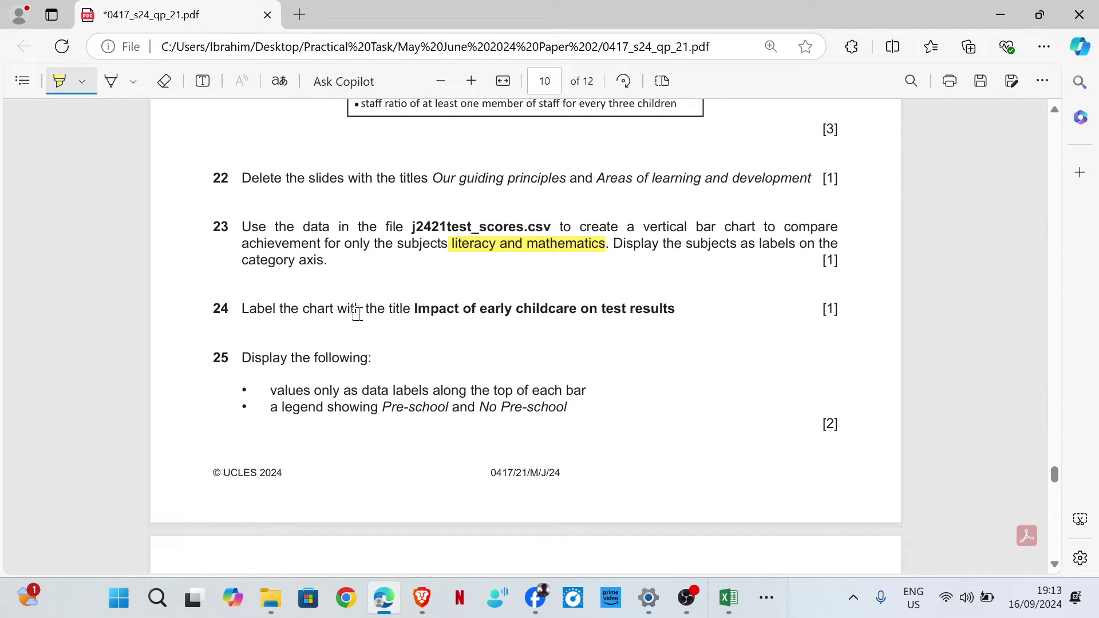
pyautogui.click(61, 81)
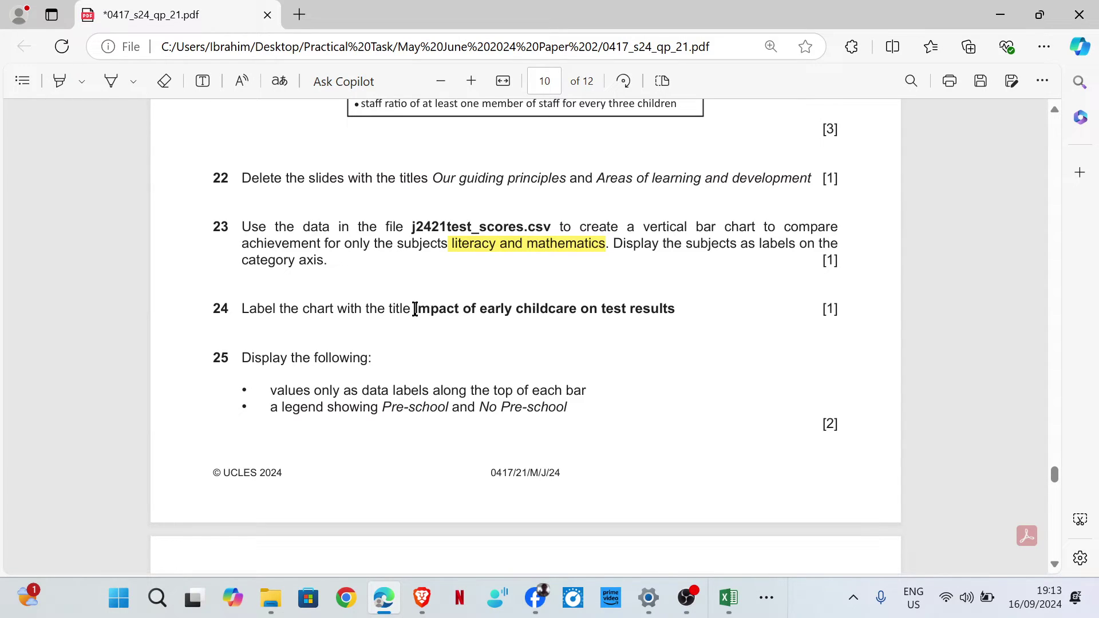
pyautogui.moveTo(415, 309); pyautogui.dragTo(676, 312)
pyautogui.hotkey('ctrl', 'c')
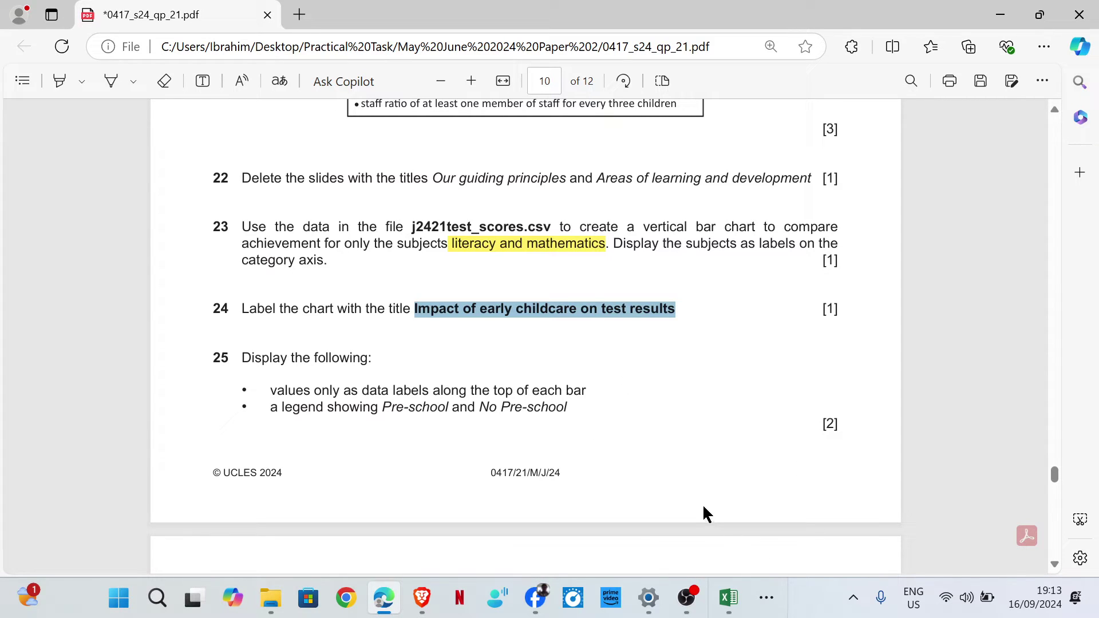
pyautogui.click(726, 503)
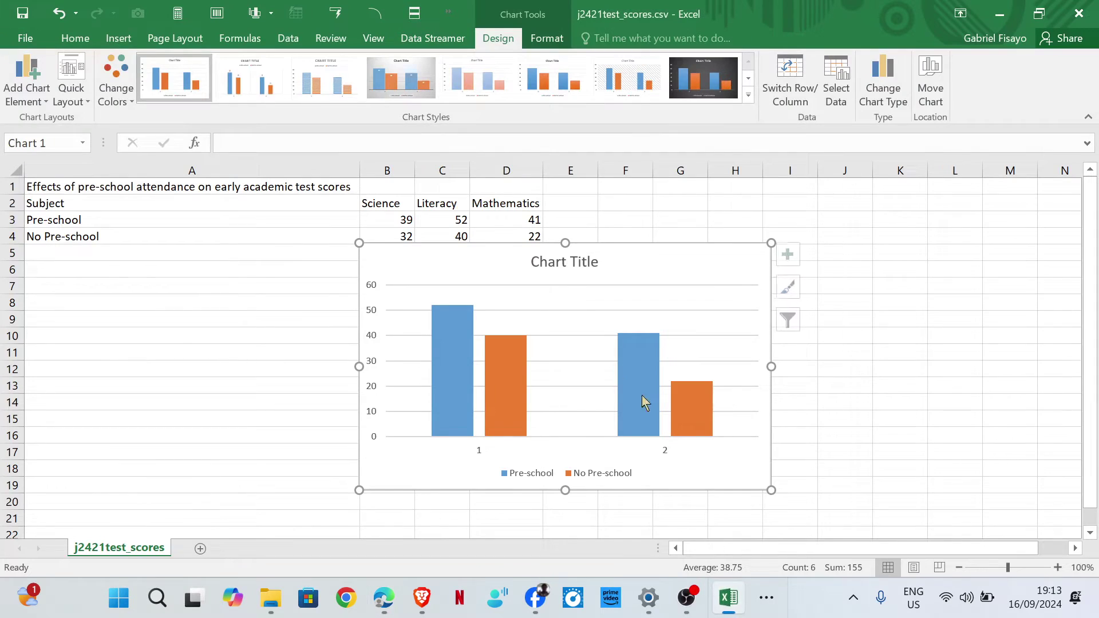
pyautogui.click(575, 259)
pyautogui.click(570, 261)
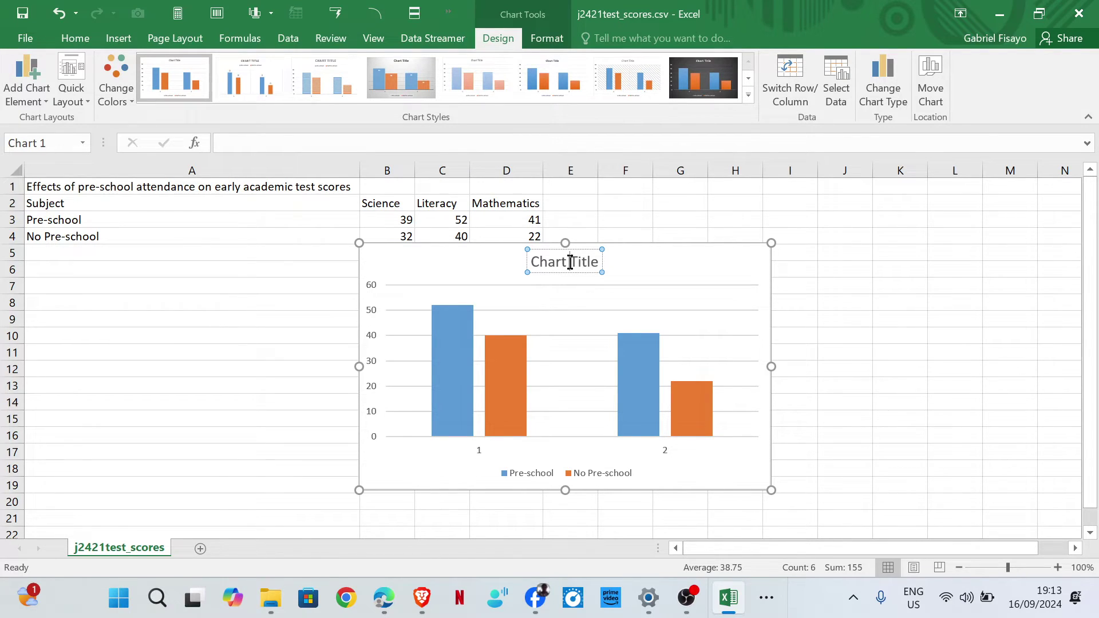
pyautogui.hotkey('ctrl', 'a')
pyautogui.hotkey('ctrl', 'v')
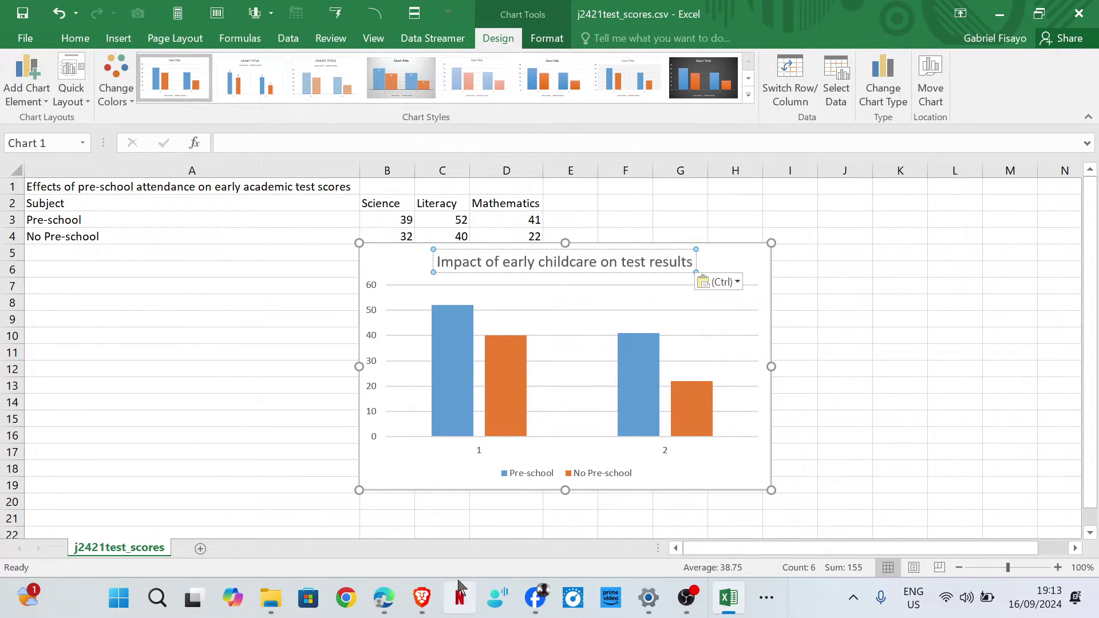
# - Check step 25 of the exam paper and add value data labels above the bars of the Excel chart
pyautogui.moveTo(383, 597)
pyautogui.click(404, 498)
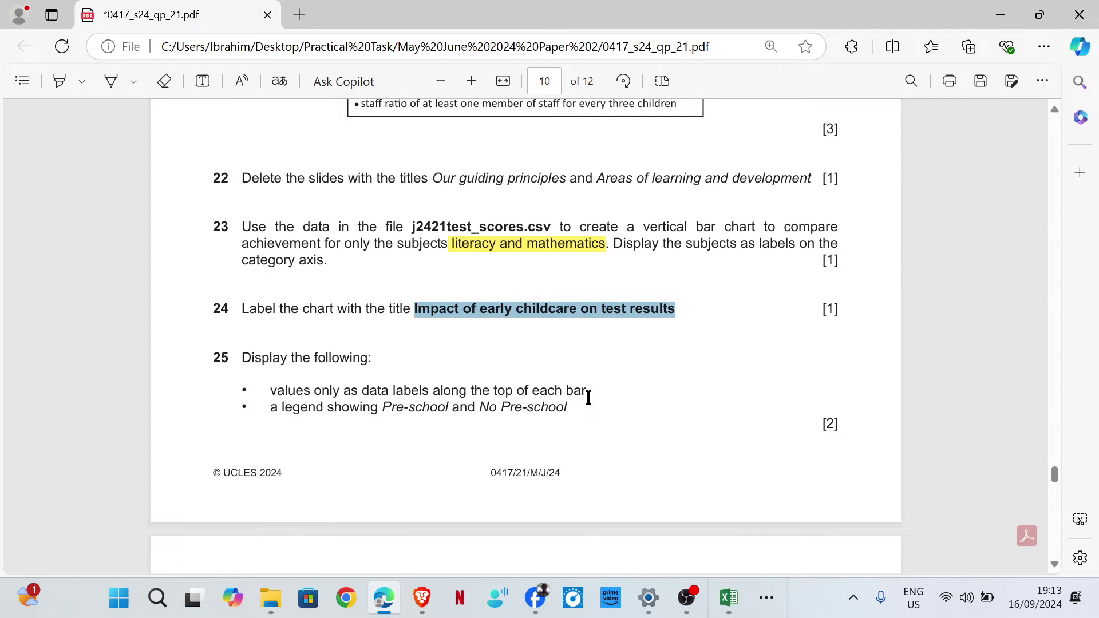
pyautogui.moveTo(727, 598)
pyautogui.click(738, 521)
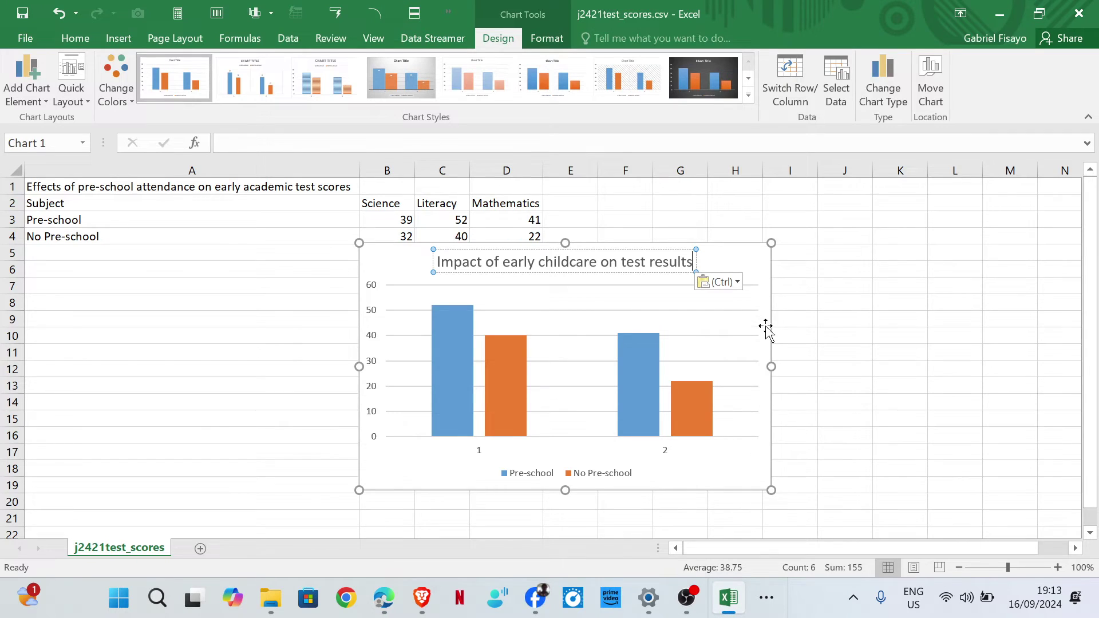
pyautogui.click(761, 263)
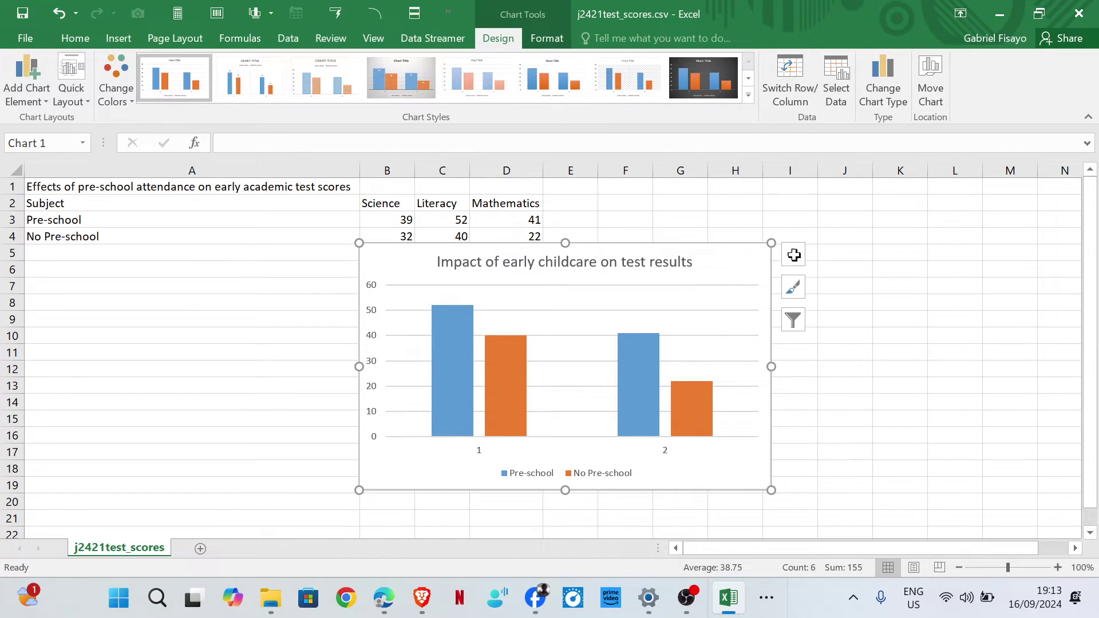
pyautogui.click(797, 258)
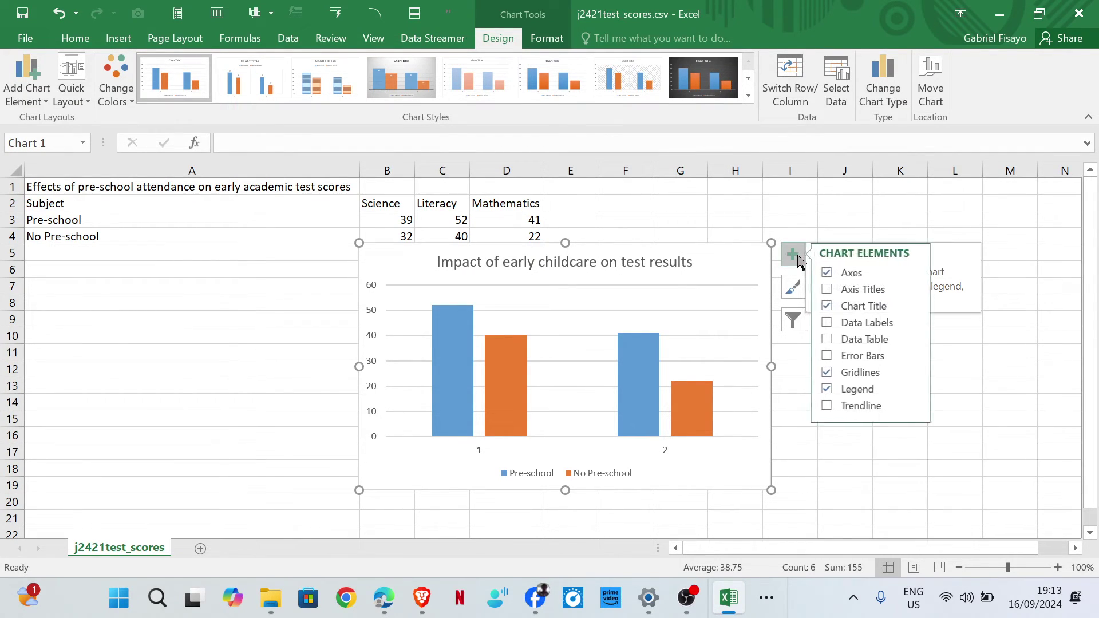
pyautogui.click(850, 324)
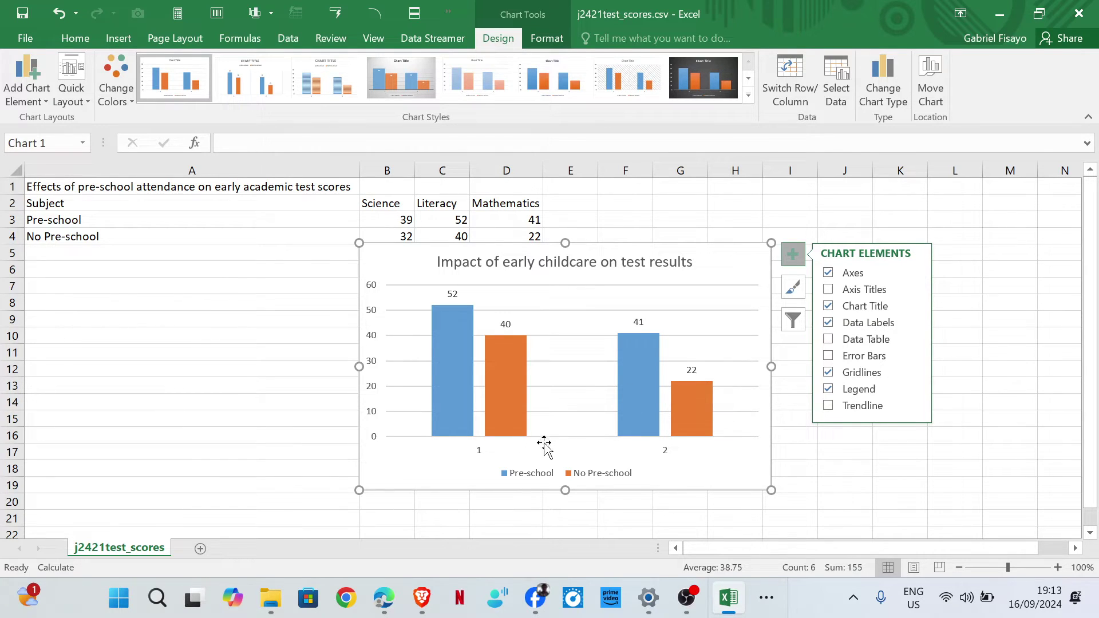
# - Reread steps 23 to 25 of the exam paper and compare their requirements with the Excel chart
pyautogui.moveTo(384, 597)
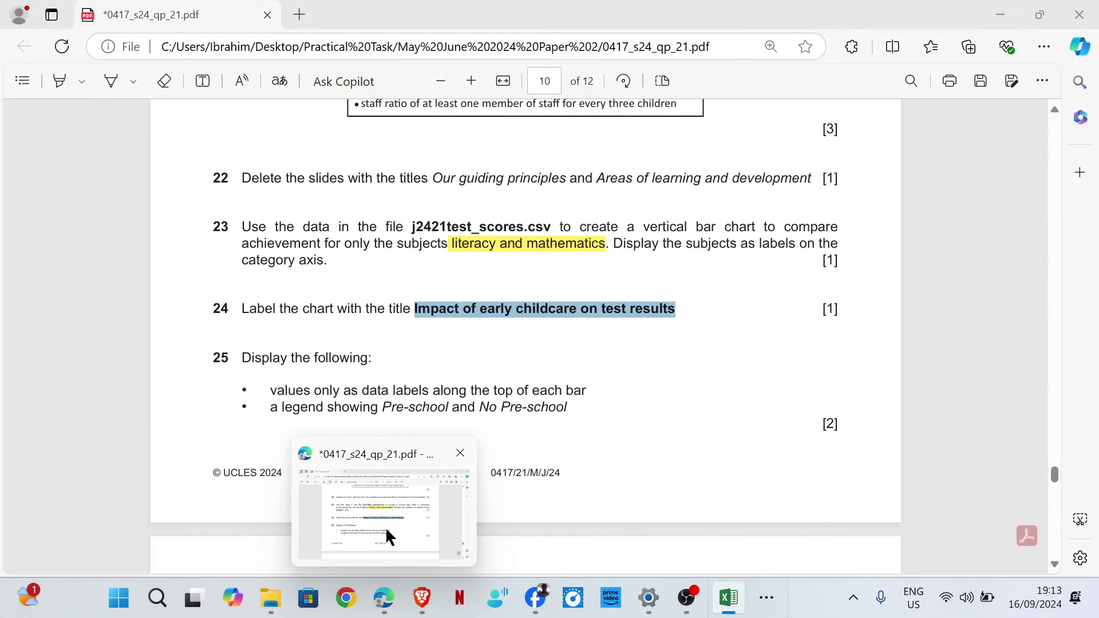
pyautogui.click(385, 526)
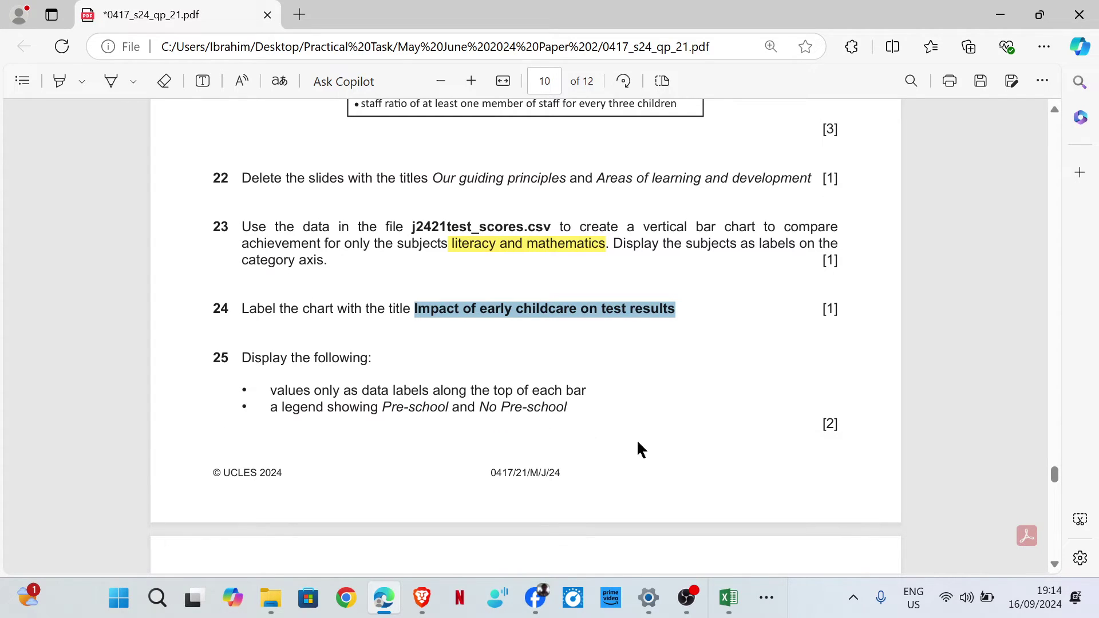
pyautogui.moveTo(735, 615)
pyautogui.click(730, 512)
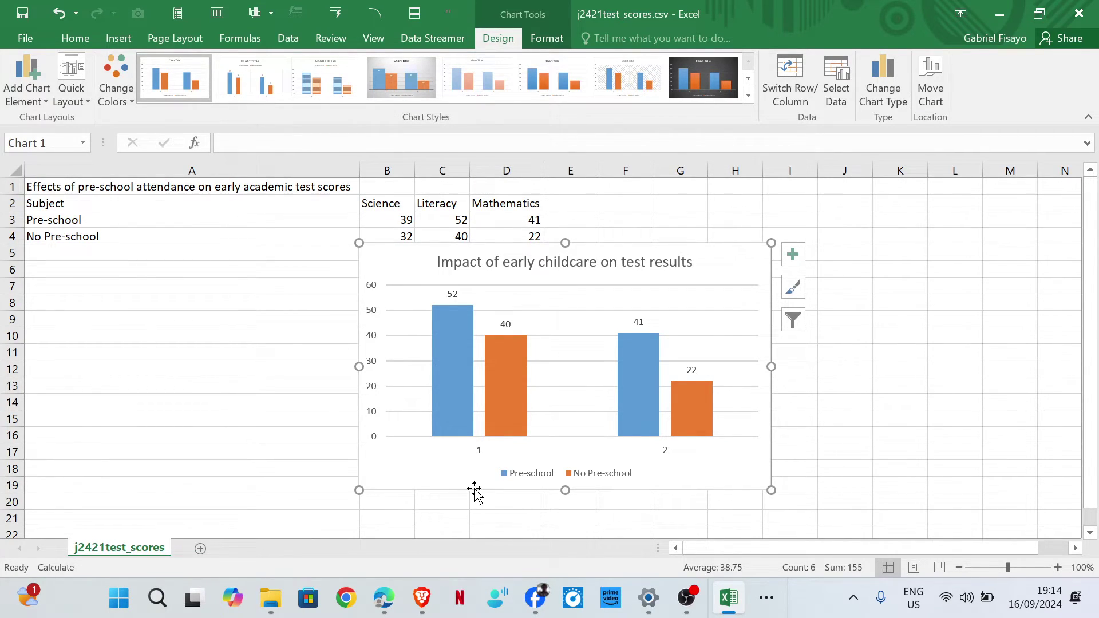
pyautogui.moveTo(383, 595)
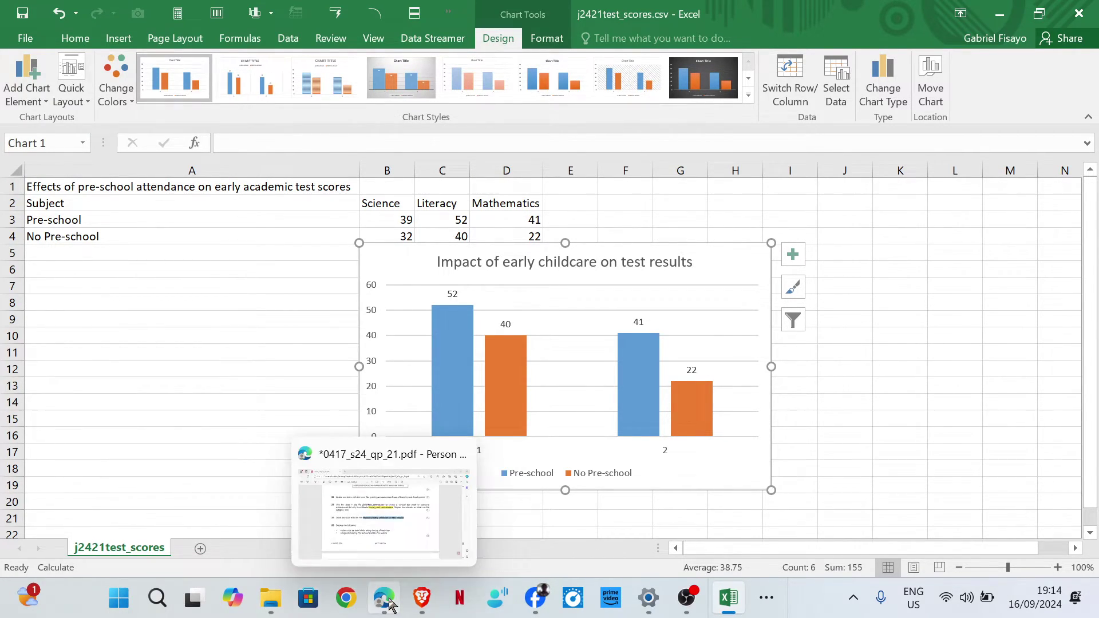
pyautogui.click(395, 509)
pyautogui.scroll(-5, 657, 276)
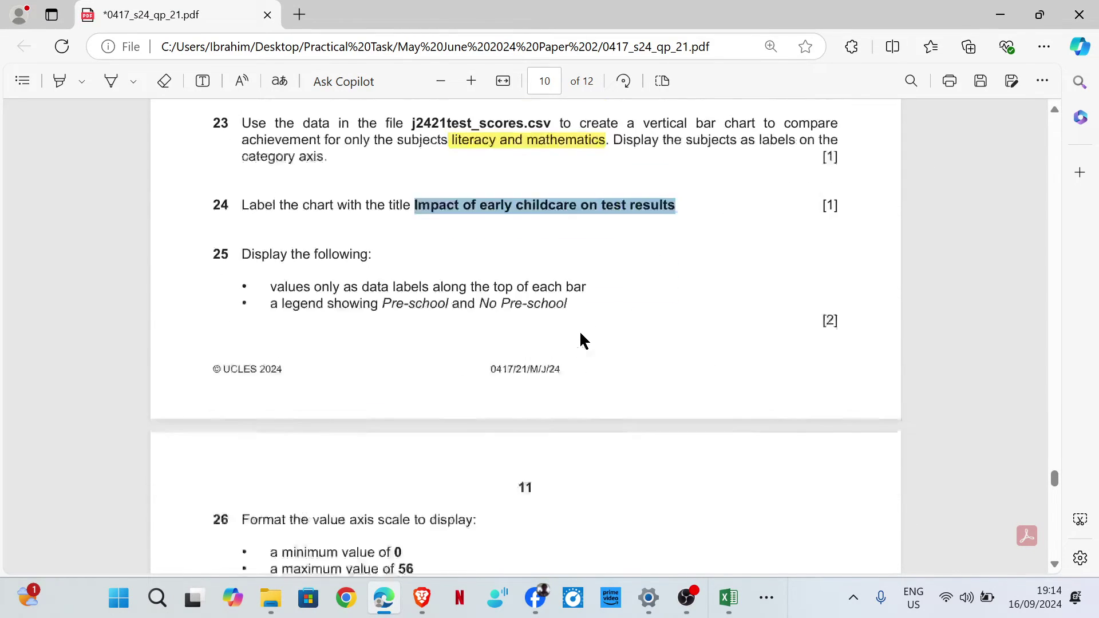
pyautogui.scroll(8, 581, 338)
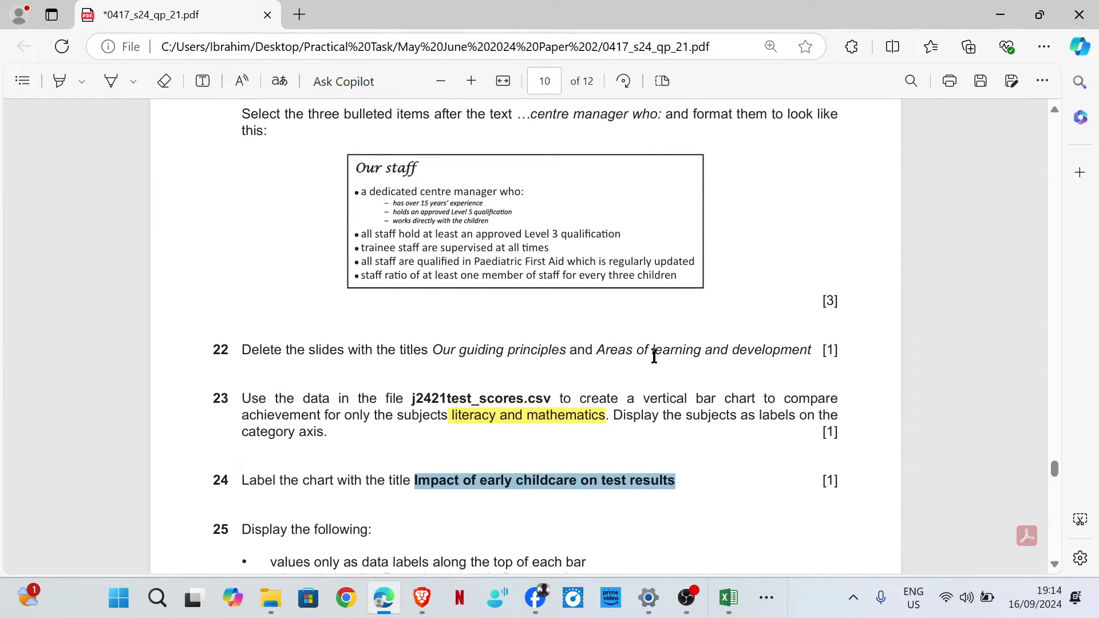
pyautogui.scroll(-1, 652, 357)
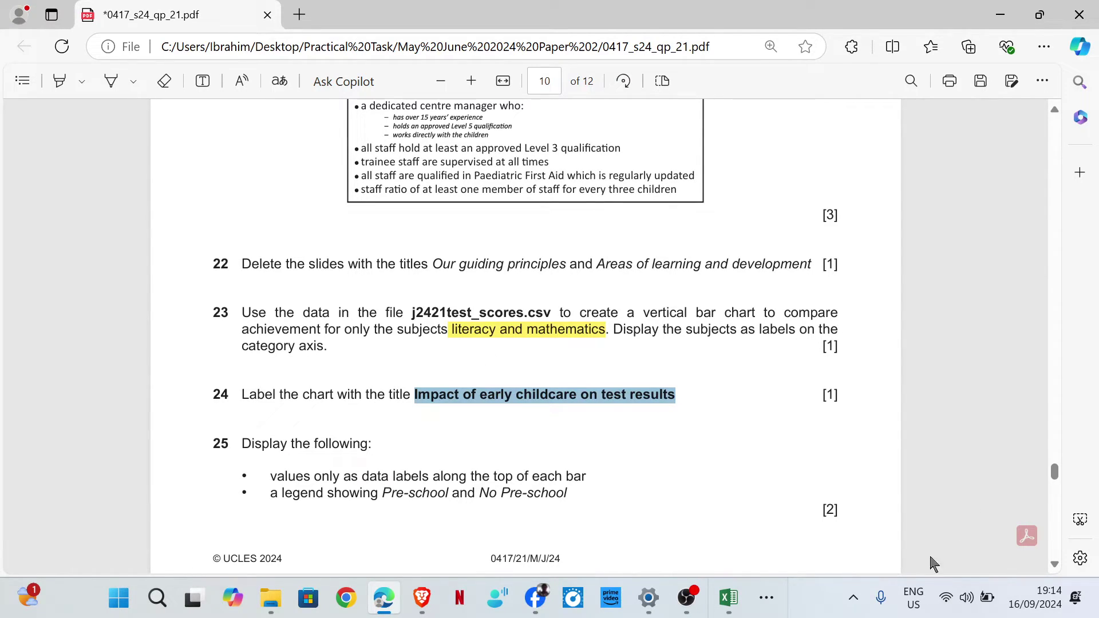
# - Return to Excel and set the chart's horizontal axis labels to the Literacy and Mathematics headings in C2:D2
pyautogui.moveTo(727, 598)
pyautogui.click(731, 546)
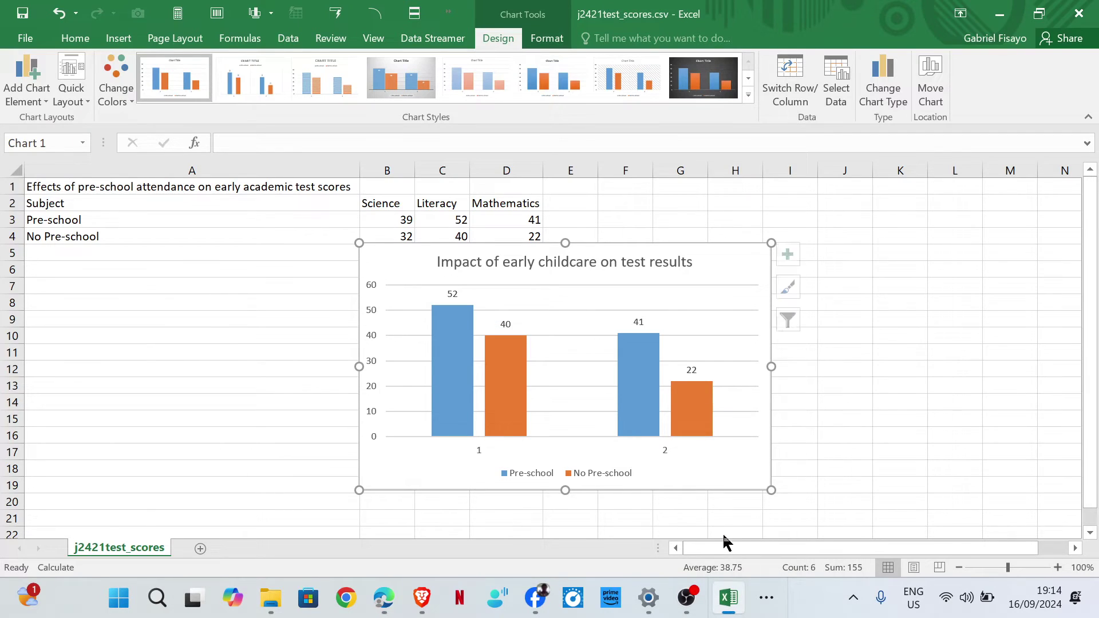
pyautogui.click(463, 358)
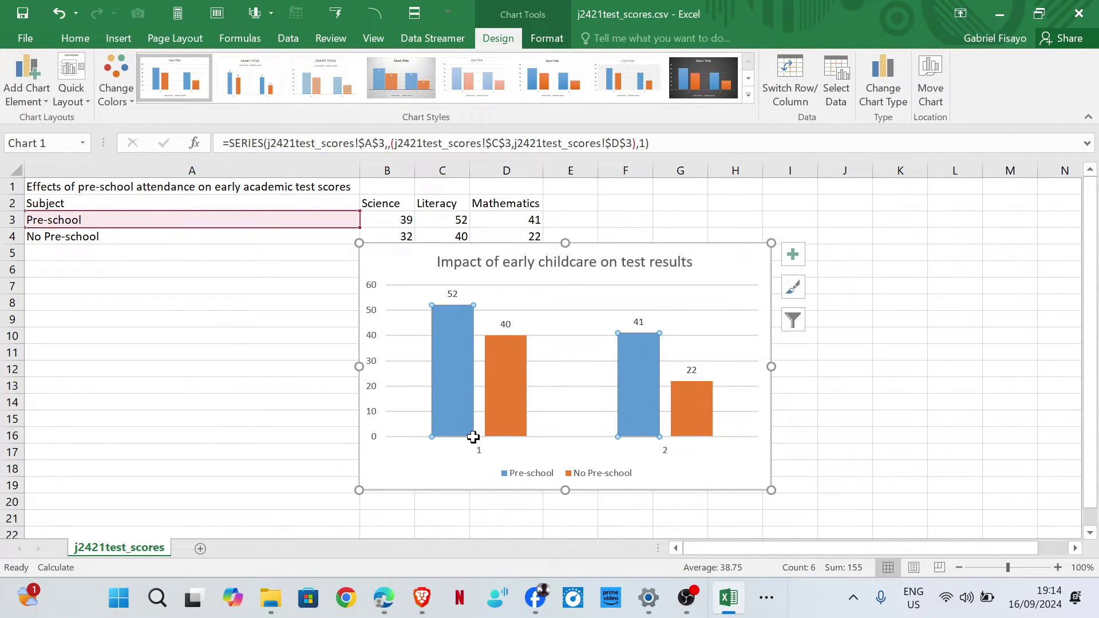
pyautogui.click(481, 456)
pyautogui.click(480, 452)
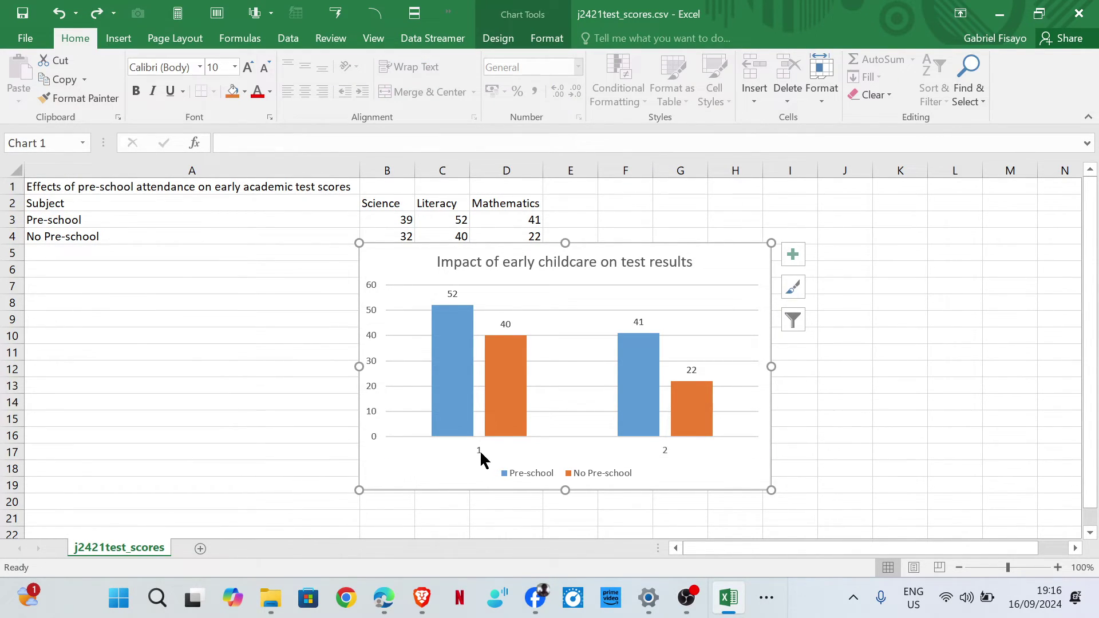
pyautogui.click(480, 453)
pyautogui.rightClick(486, 453)
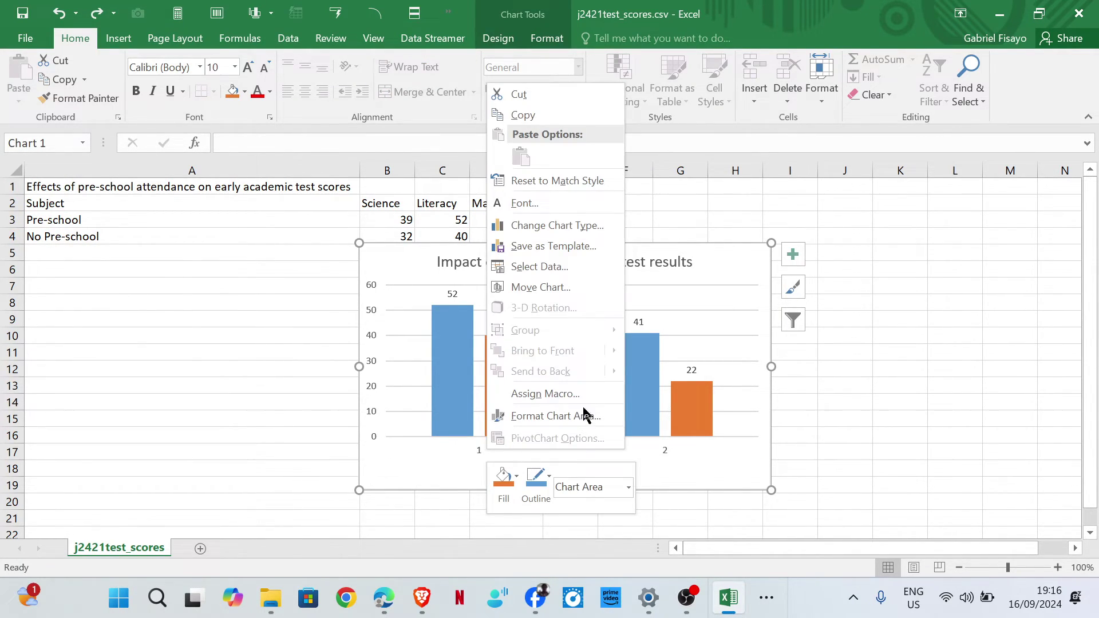
pyautogui.click(571, 268)
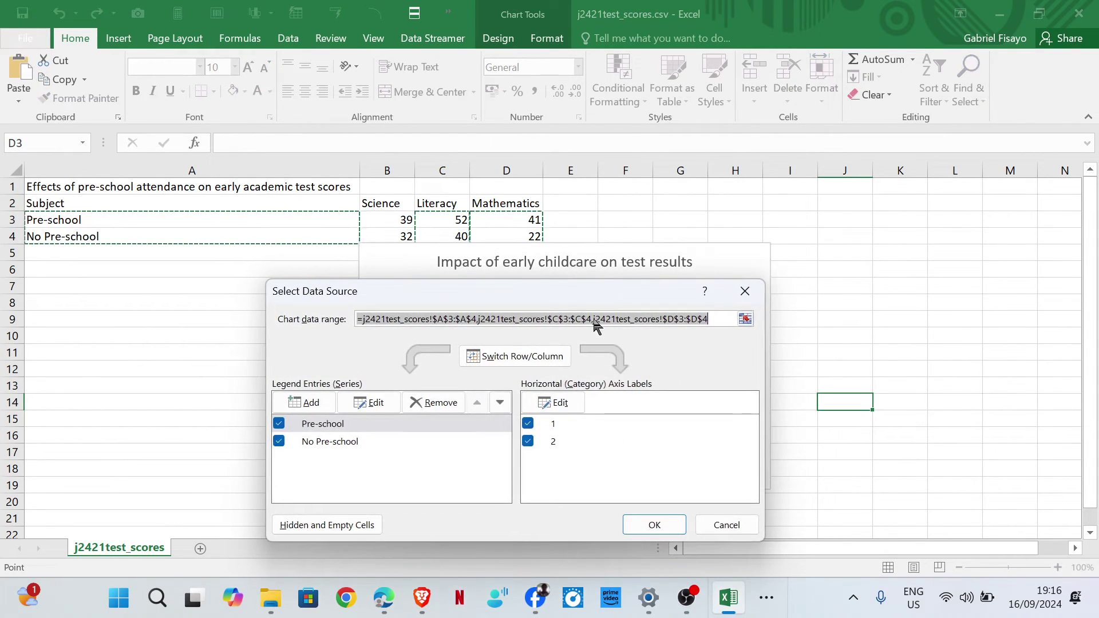
pyautogui.click(571, 406)
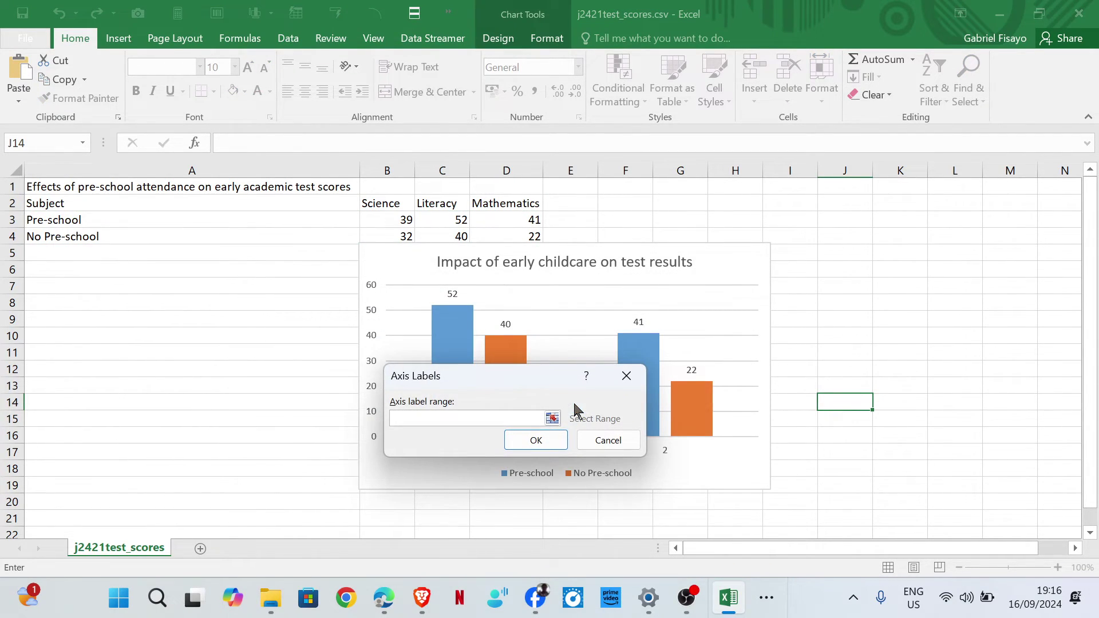
pyautogui.moveTo(554, 376); pyautogui.dragTo(637, 327)
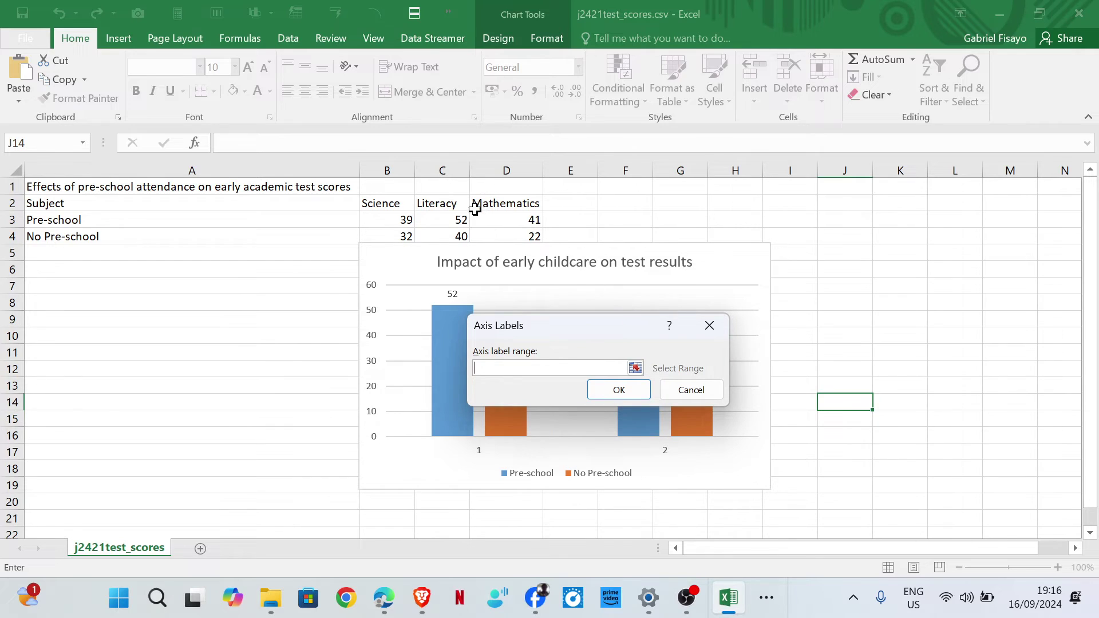
pyautogui.moveTo(444, 200); pyautogui.dragTo(506, 207)
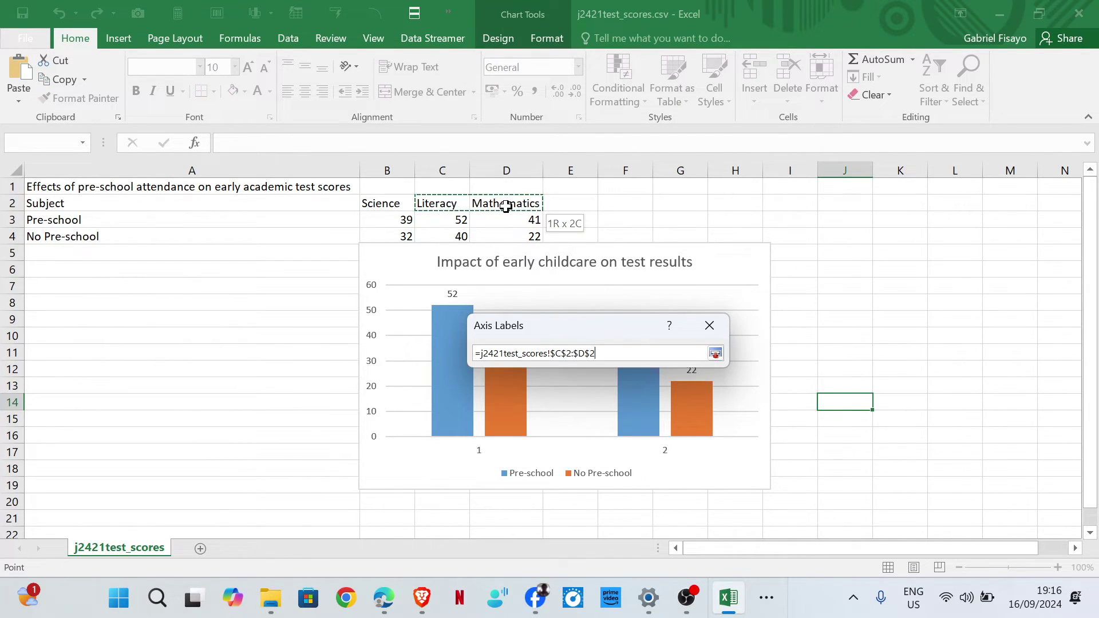
pyautogui.click(755, 391)
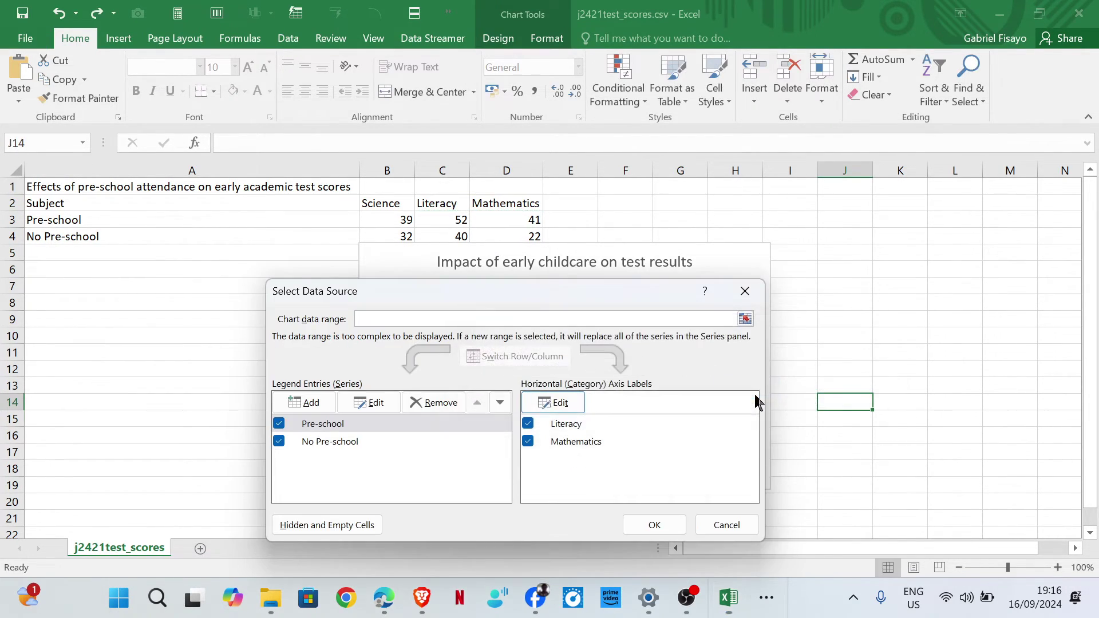
pyautogui.click(651, 531)
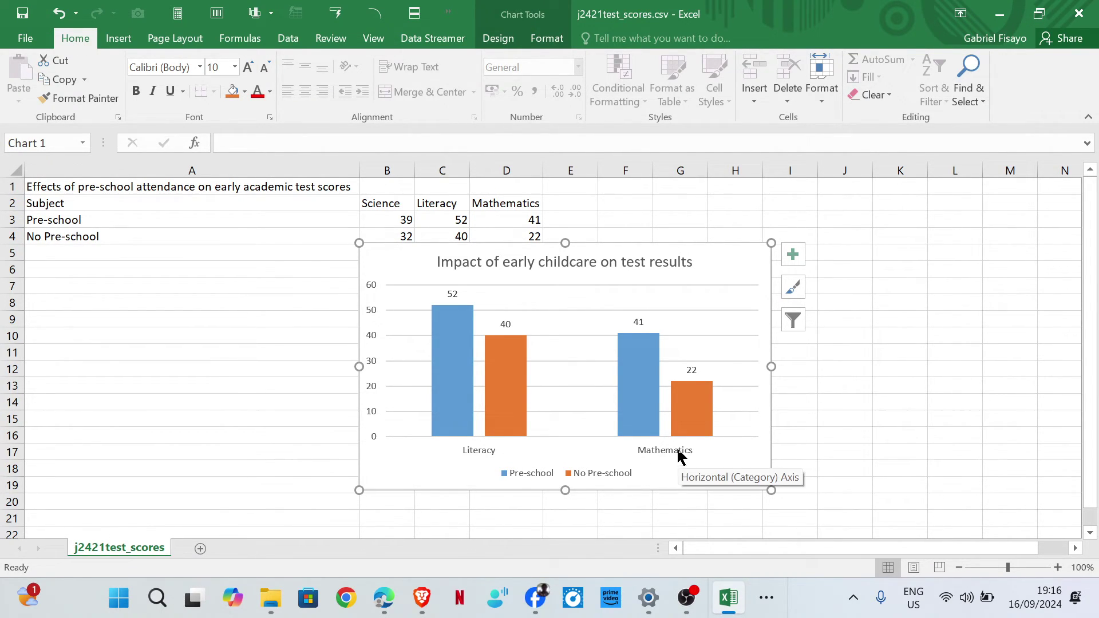
# - Check step 26 of the exam paper and open the scale options for the Excel chart's vertical value axis
pyautogui.click(384, 597)
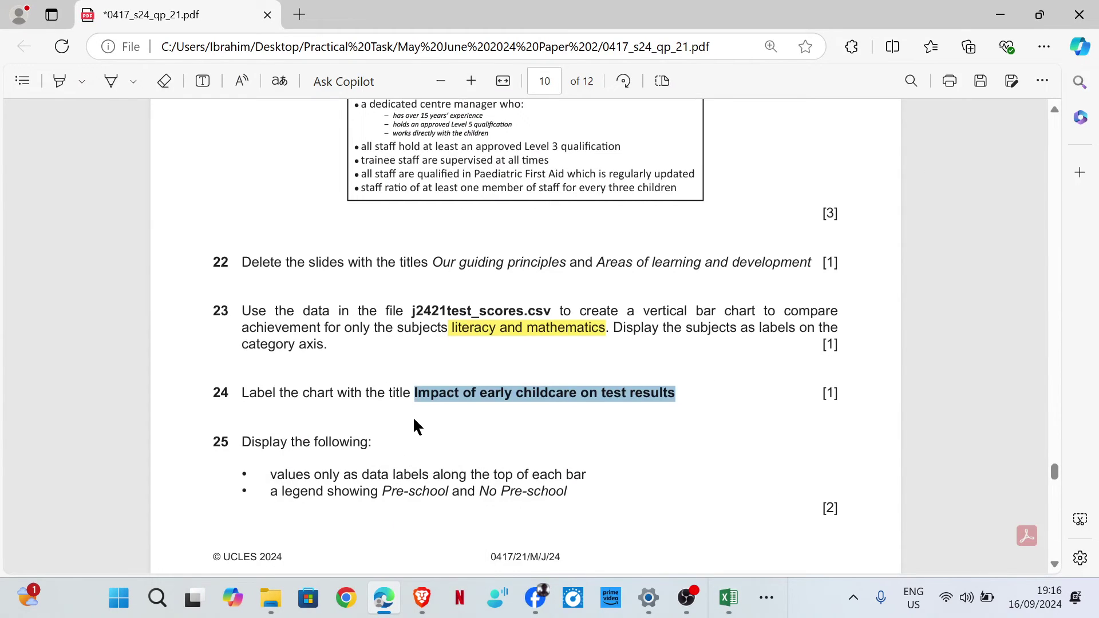
pyautogui.scroll(-3, 414, 421)
pyautogui.scroll(-4, 415, 360)
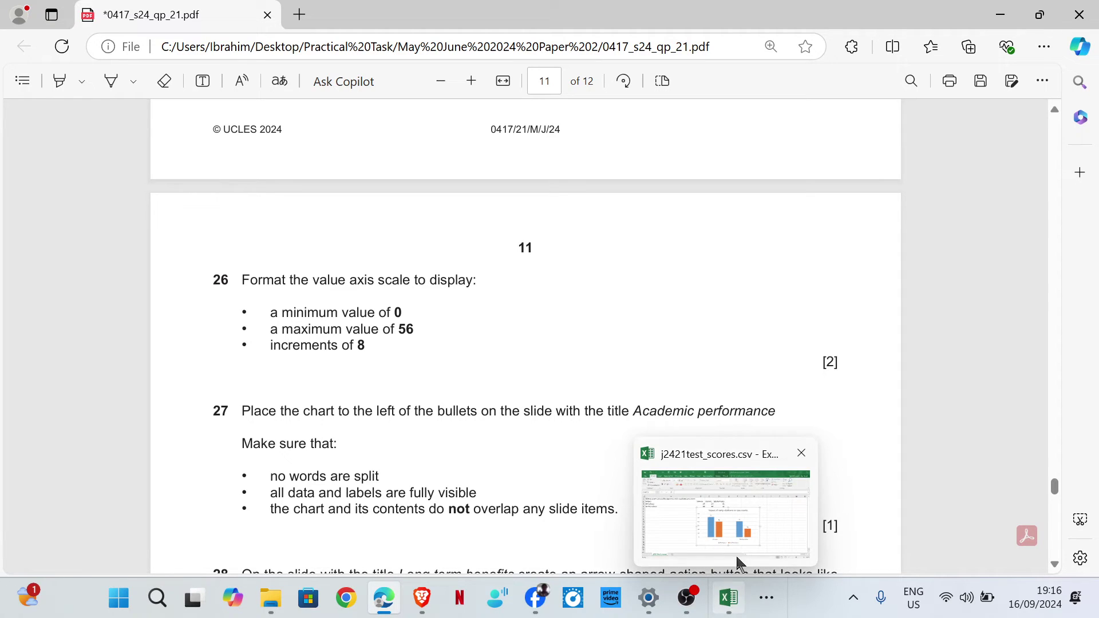
pyautogui.click(736, 554)
pyautogui.click(375, 304)
pyautogui.doubleClick(373, 299)
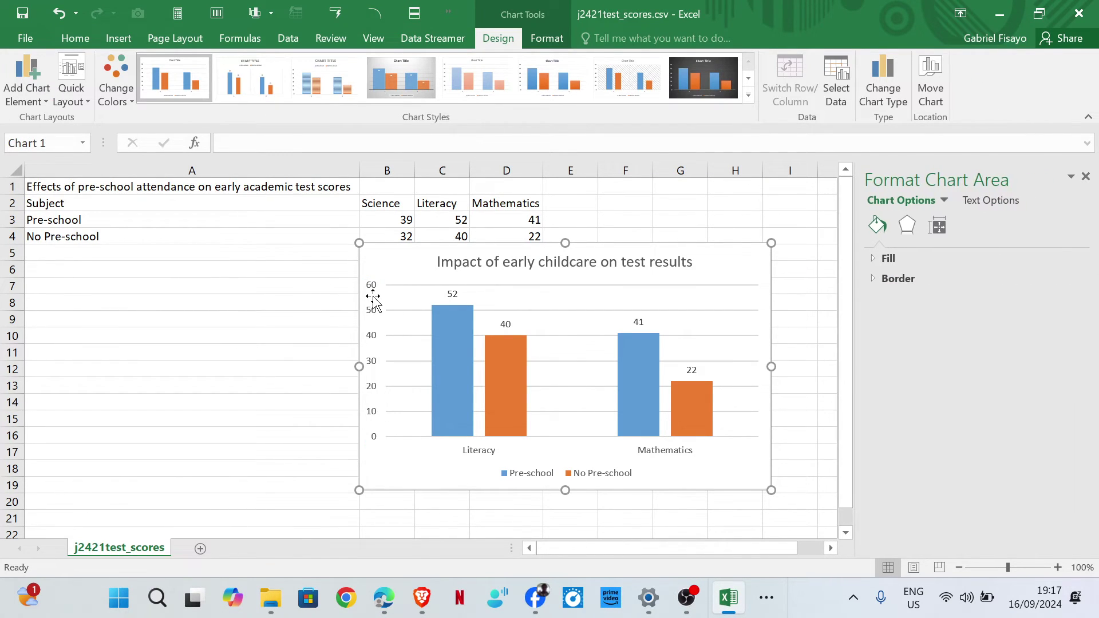
pyautogui.click(943, 200)
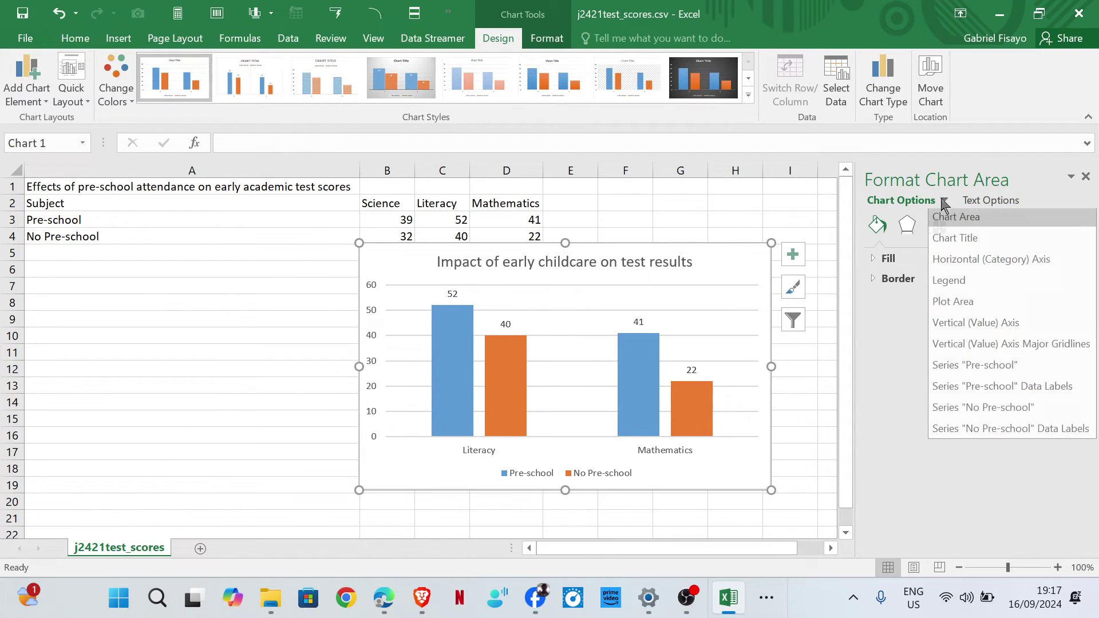
pyautogui.click(967, 328)
pyautogui.click(966, 225)
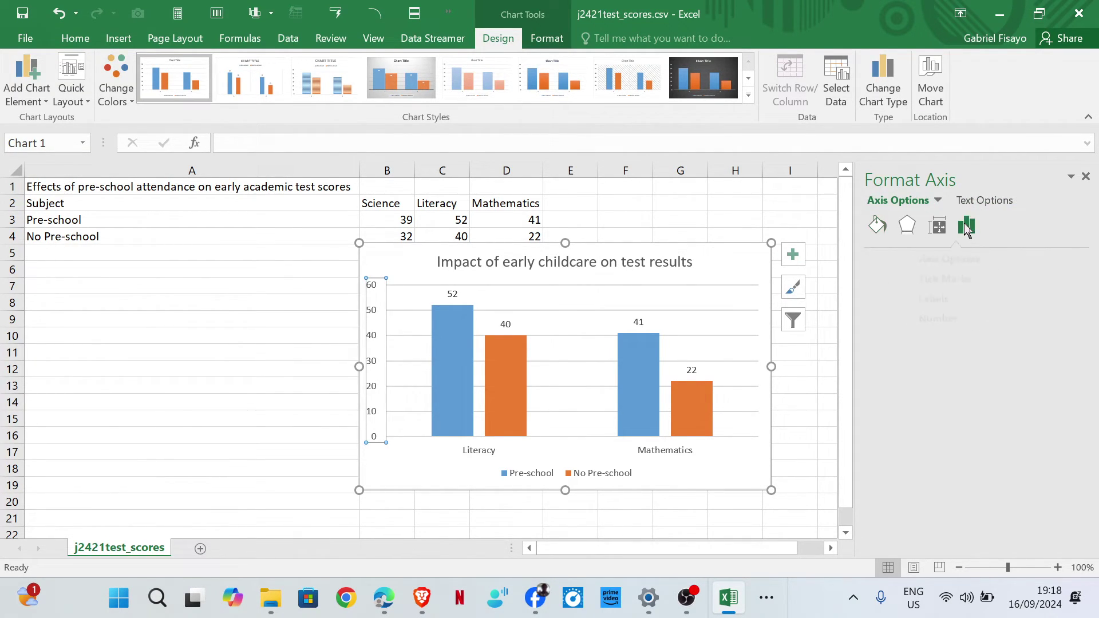
pyautogui.click(913, 260)
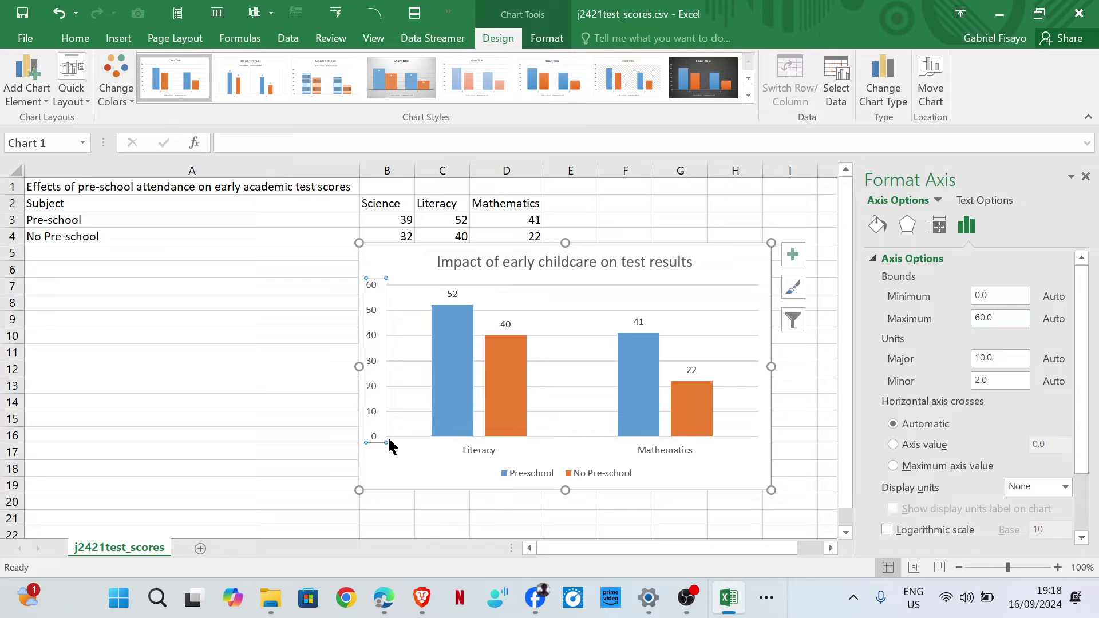
# - Set the value axis's major unit to 8 and close the axis formatting options
pyautogui.moveTo(383, 597)
pyautogui.moveTo(386, 503)
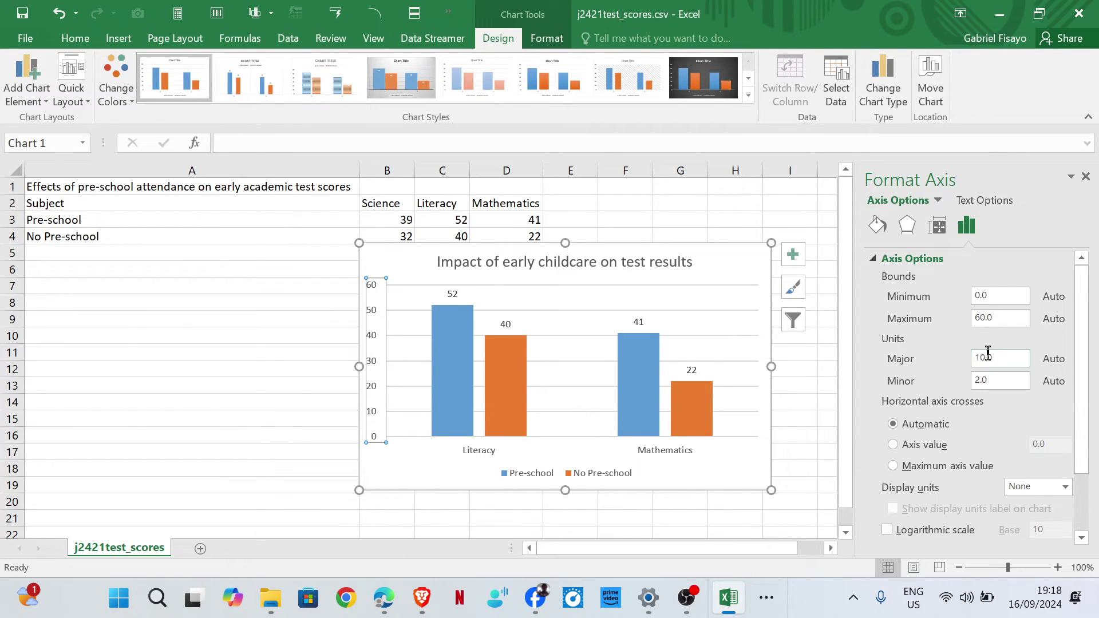
pyautogui.click(996, 354)
pyautogui.write('8')
pyautogui.press('Return')
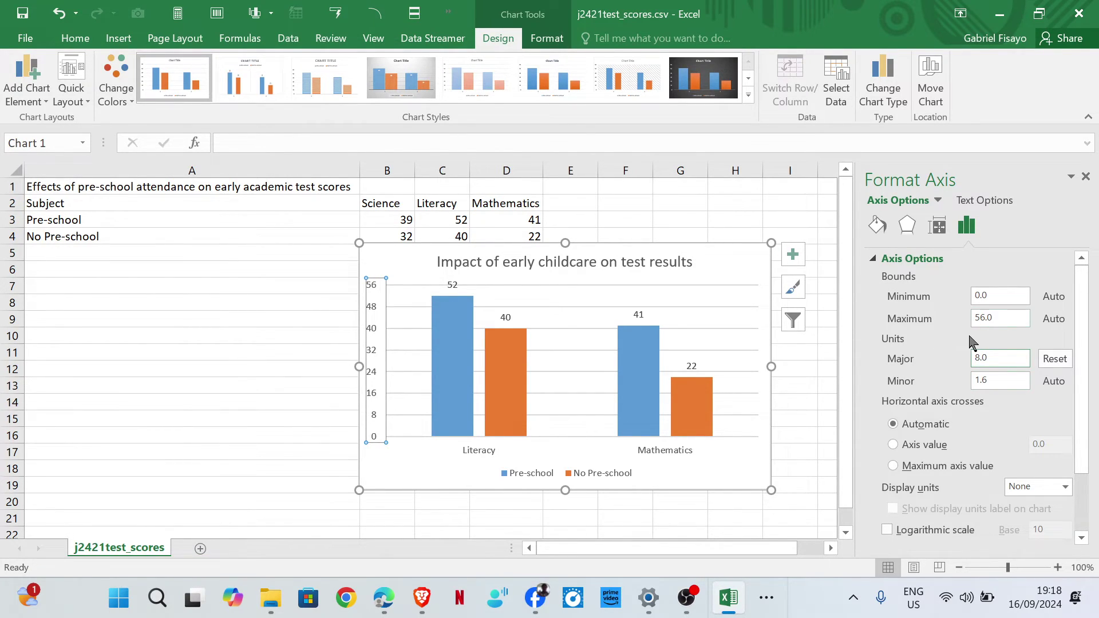
pyautogui.click(974, 358)
pyautogui.click(1085, 177)
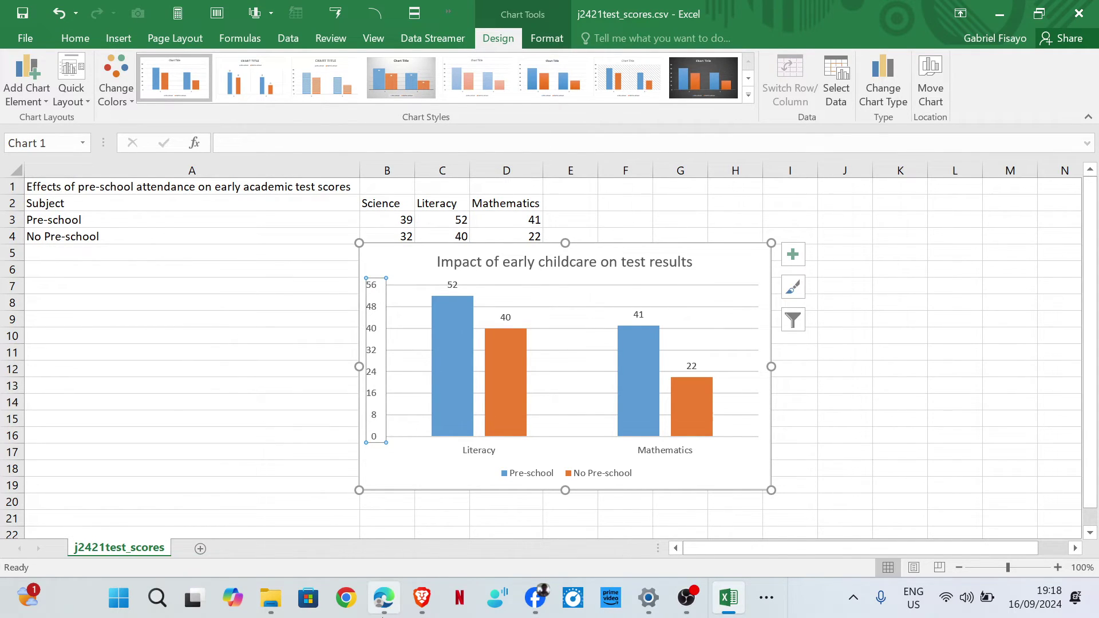
# - Check step 27 of the exam paper and copy the finished Excel chart
pyautogui.moveTo(383, 597)
pyautogui.click(390, 515)
pyautogui.scroll(-3, 422, 378)
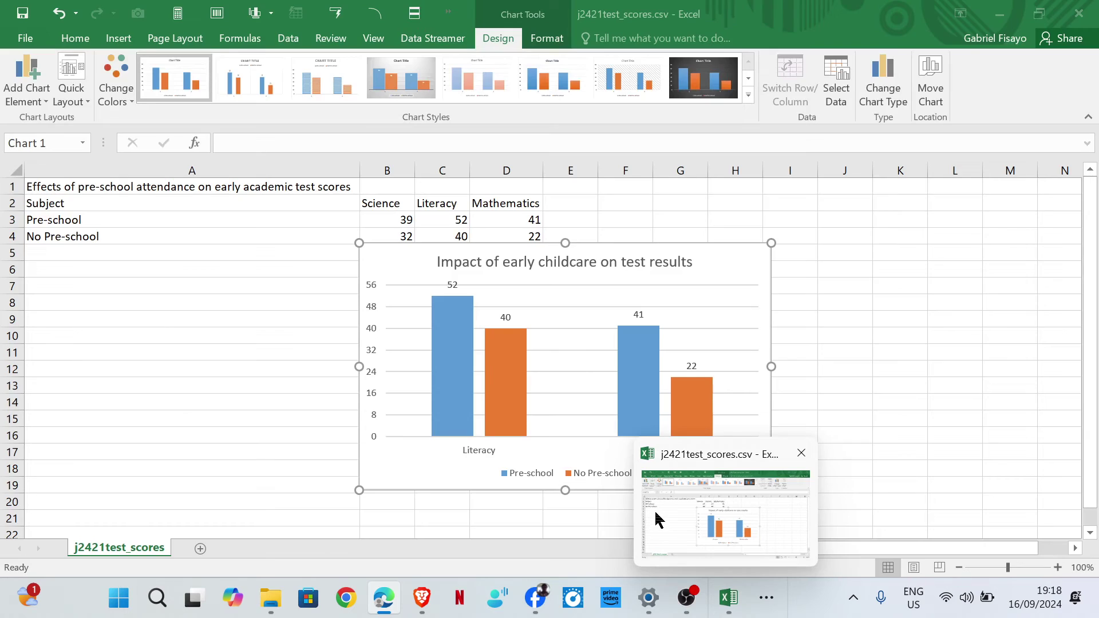
pyautogui.click(655, 523)
pyautogui.click(391, 303)
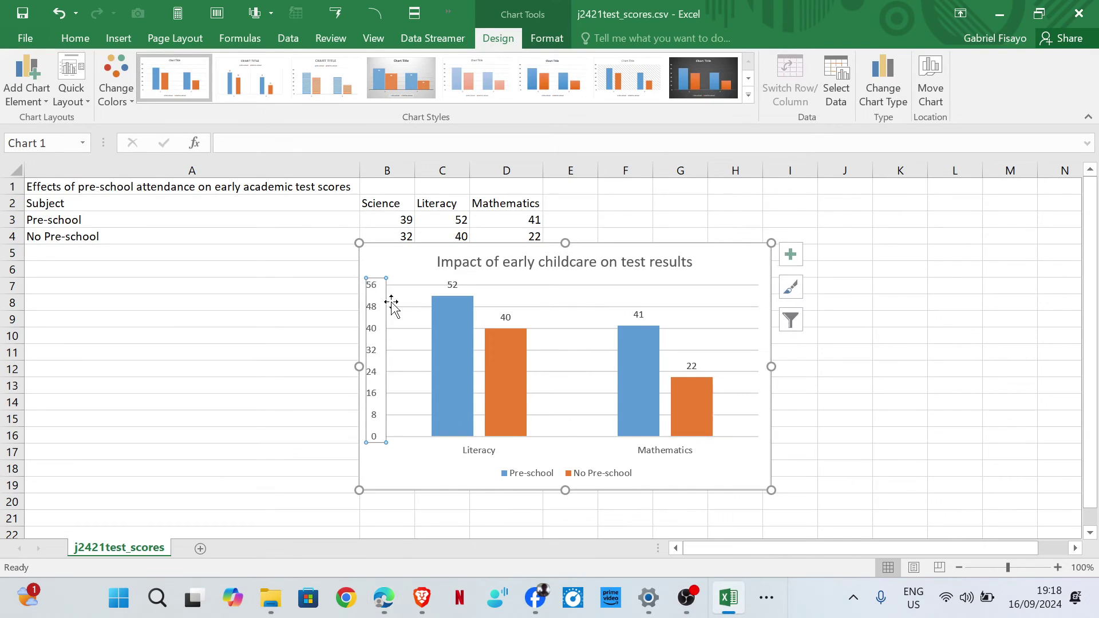
pyautogui.rightClick(373, 257)
pyautogui.click(421, 241)
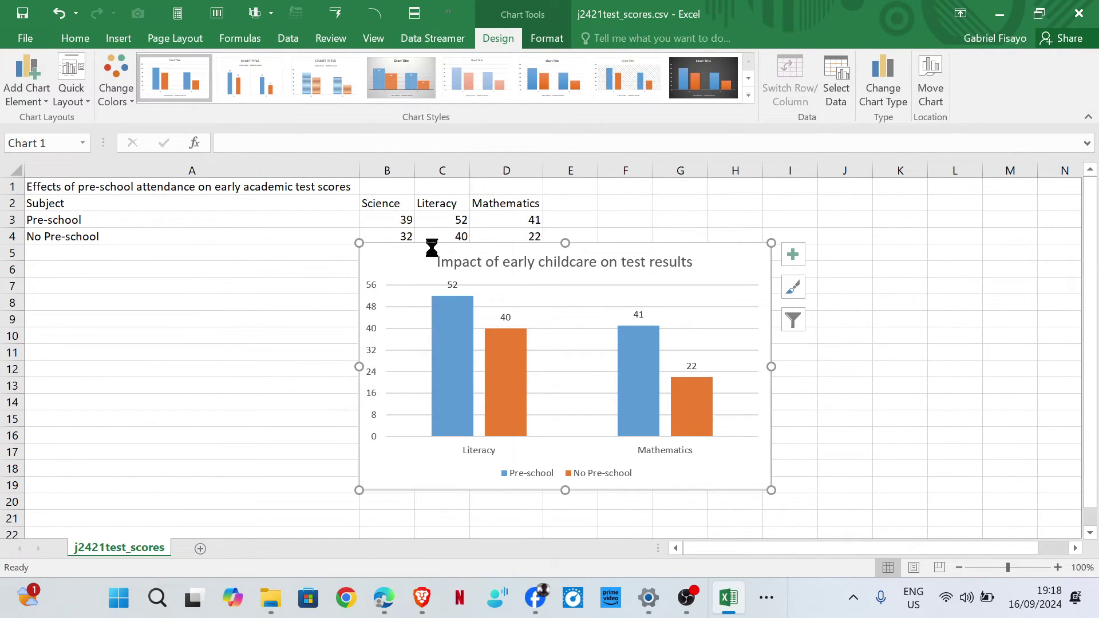
# - Switch to PowerPoint and narrow the Academic performance slide's bullet box to the right half of the slide
pyautogui.click(767, 599)
pyautogui.click(767, 545)
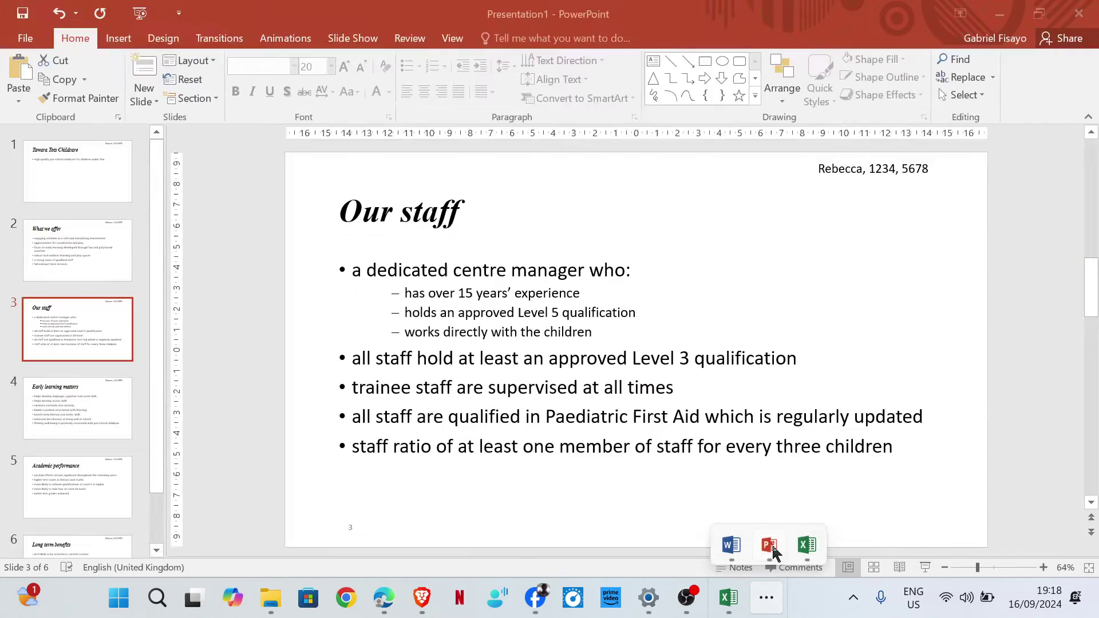
pyautogui.click(77, 465)
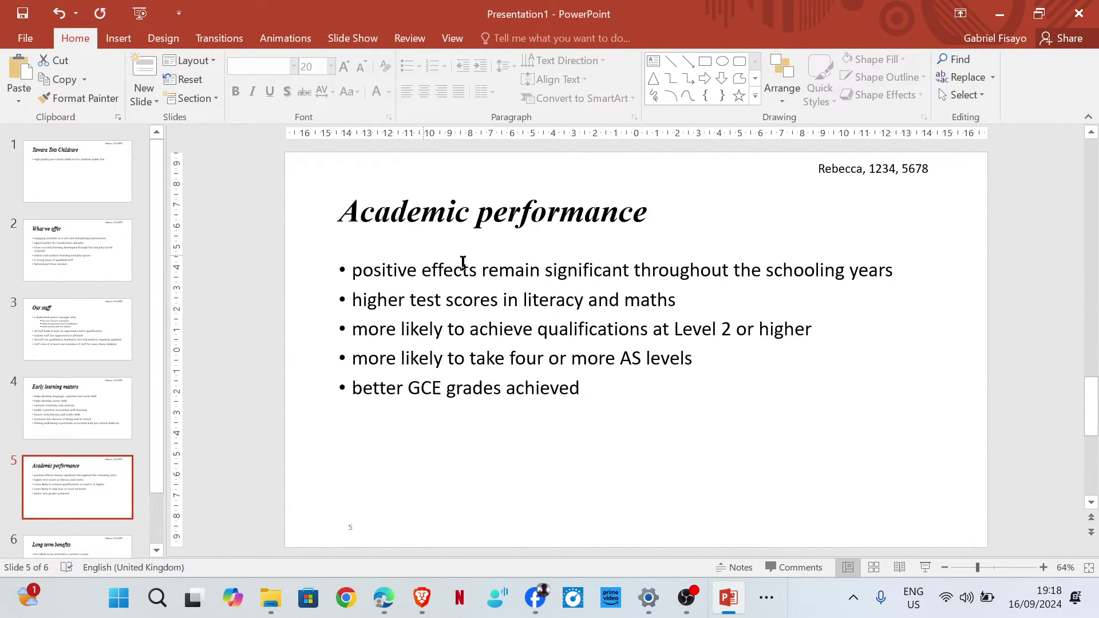
pyautogui.click(387, 322)
pyautogui.moveTo(333, 382); pyautogui.dragTo(638, 343)
pyautogui.click(464, 325)
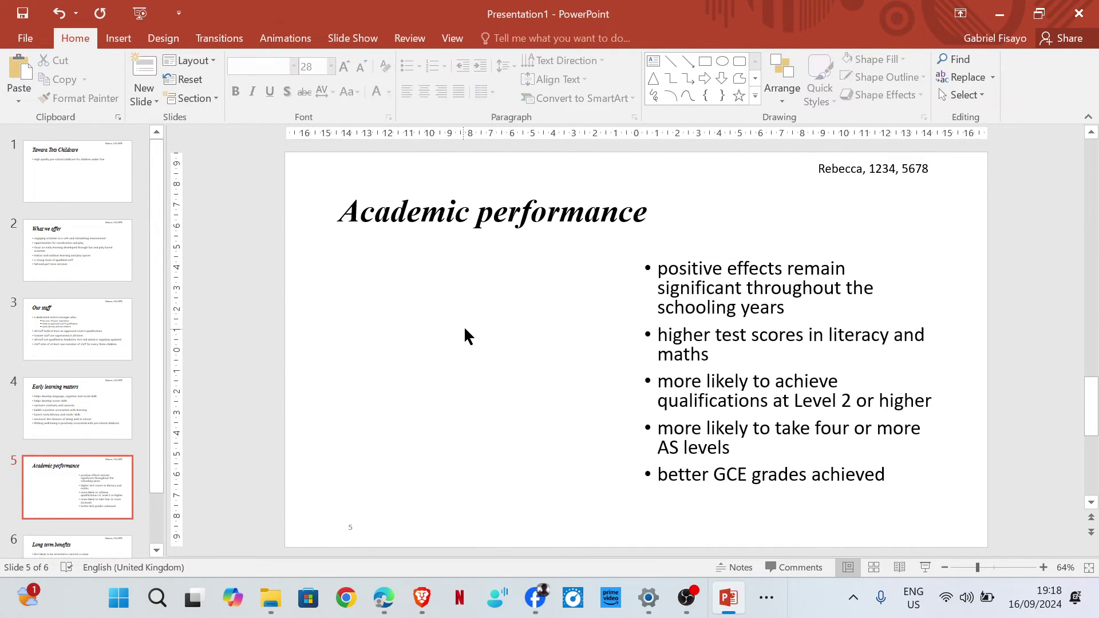
# - Paste the copied chart onto the Academic performance slide, place it left of the bullets and enlarge it
pyautogui.rightClick(460, 321)
pyautogui.click(498, 356)
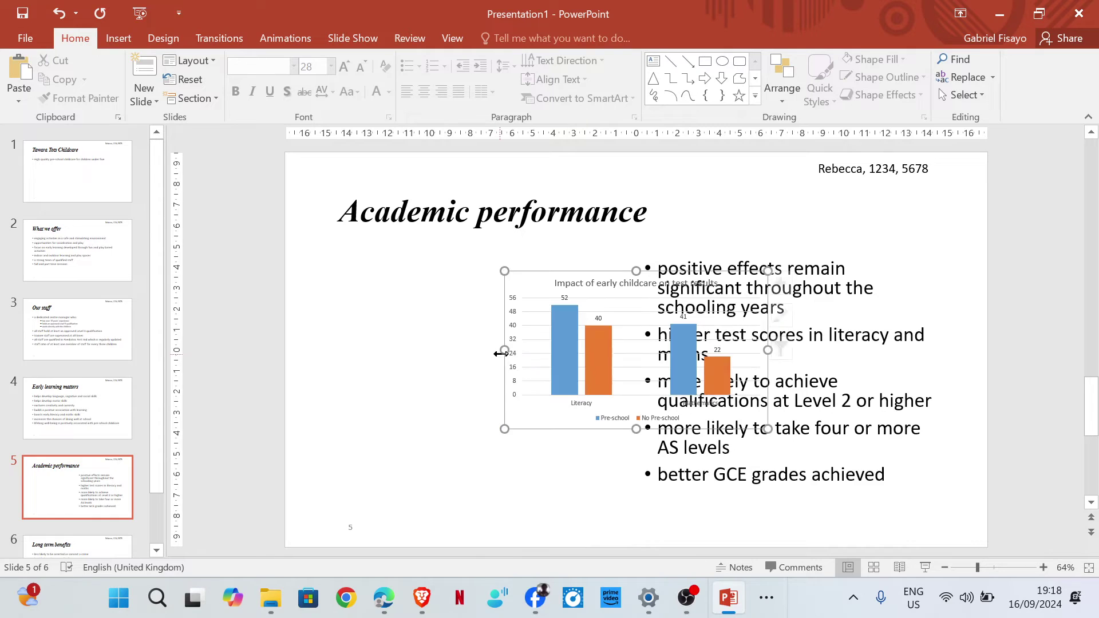
pyautogui.moveTo(537, 284); pyautogui.dragTo(365, 292)
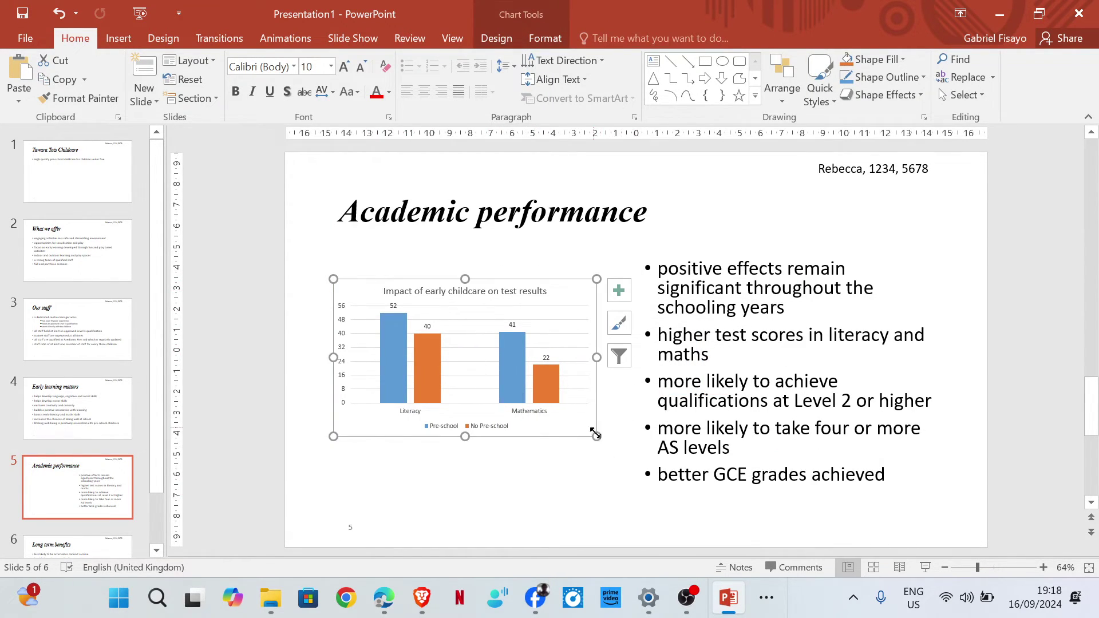
pyautogui.moveTo(597, 438); pyautogui.dragTo(629, 486)
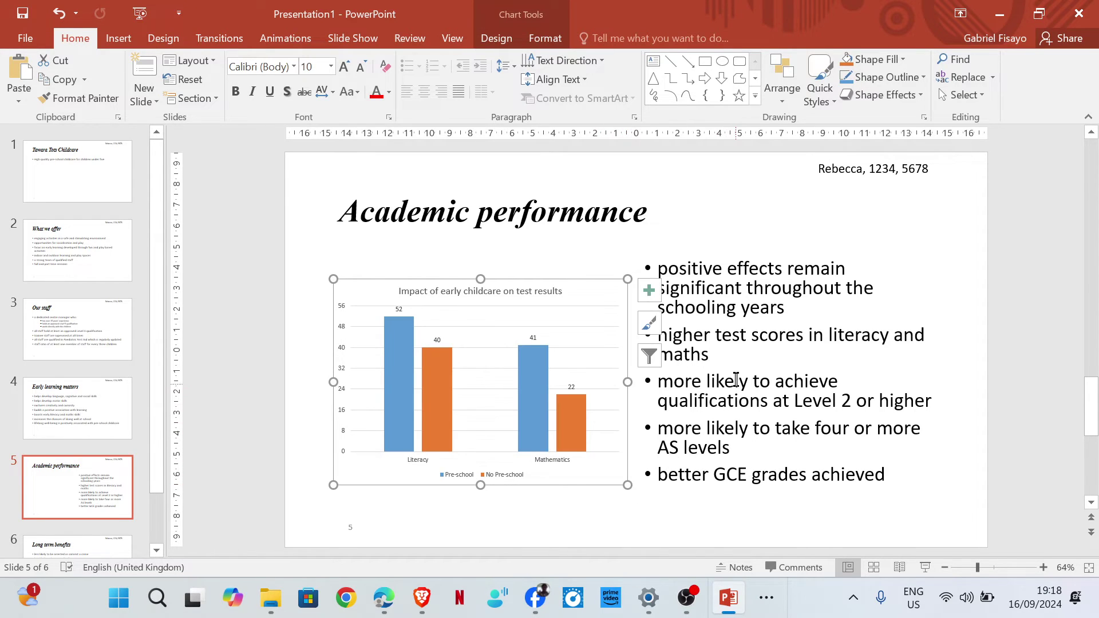
# - Narrow the bullet box a little more from its left edge and enlarge the chart into the freed space without overlap
pyautogui.click(732, 386)
pyautogui.moveTo(638, 383); pyautogui.dragTo(668, 380)
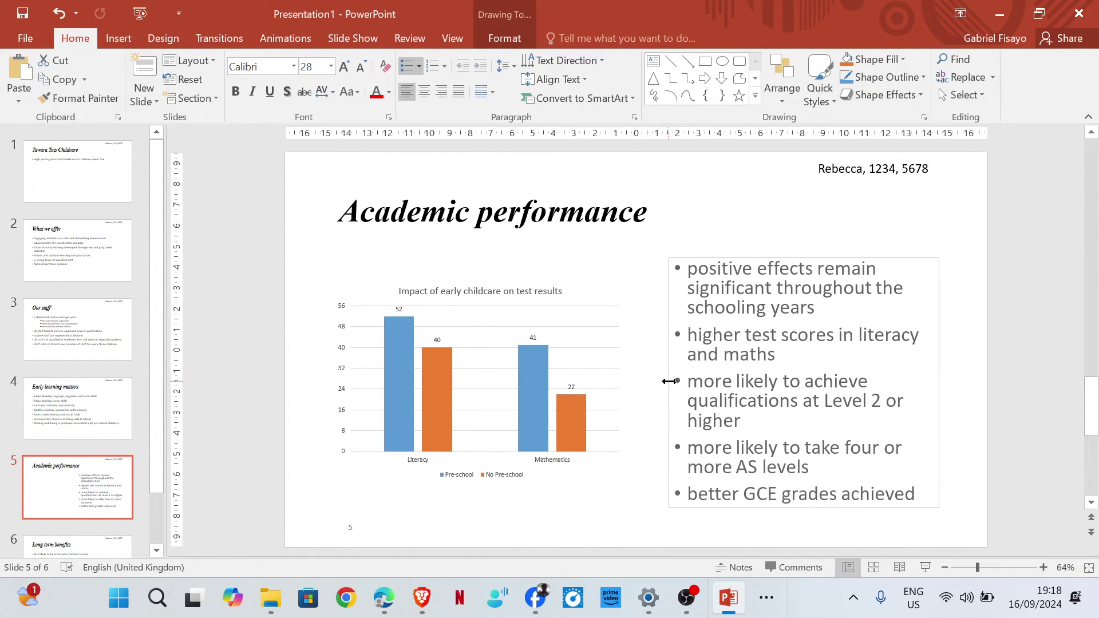
pyautogui.click(589, 373)
pyautogui.moveTo(628, 485); pyautogui.dragTo(656, 494)
pyautogui.click(598, 526)
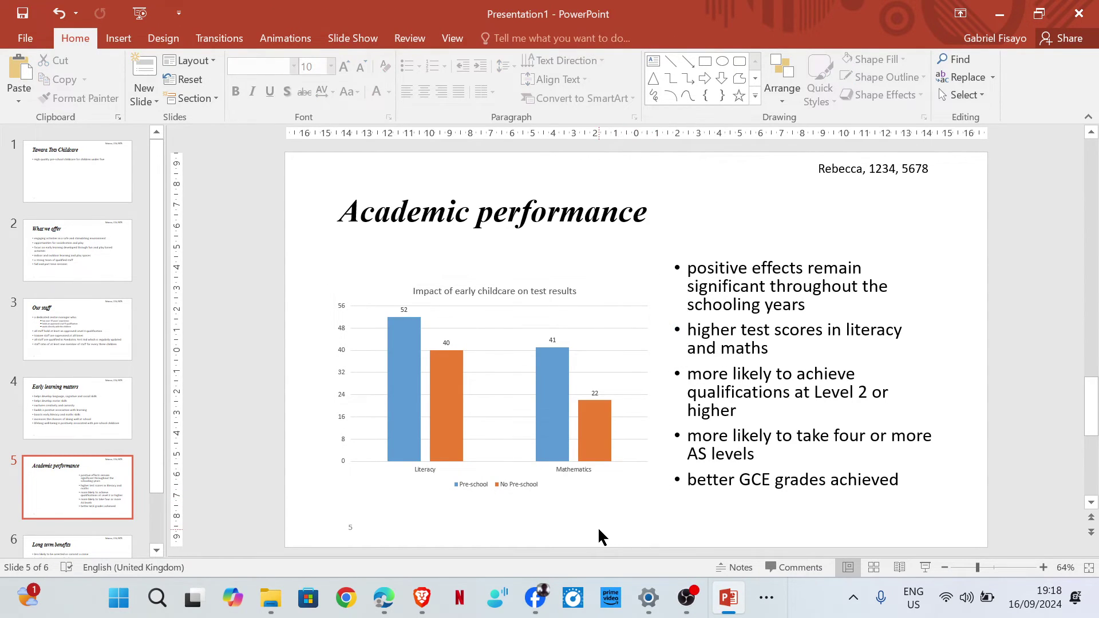
# - Read steps 27 and 28 of the exam paper and open the Long term benefits slide in PowerPoint
pyautogui.moveTo(384, 598)
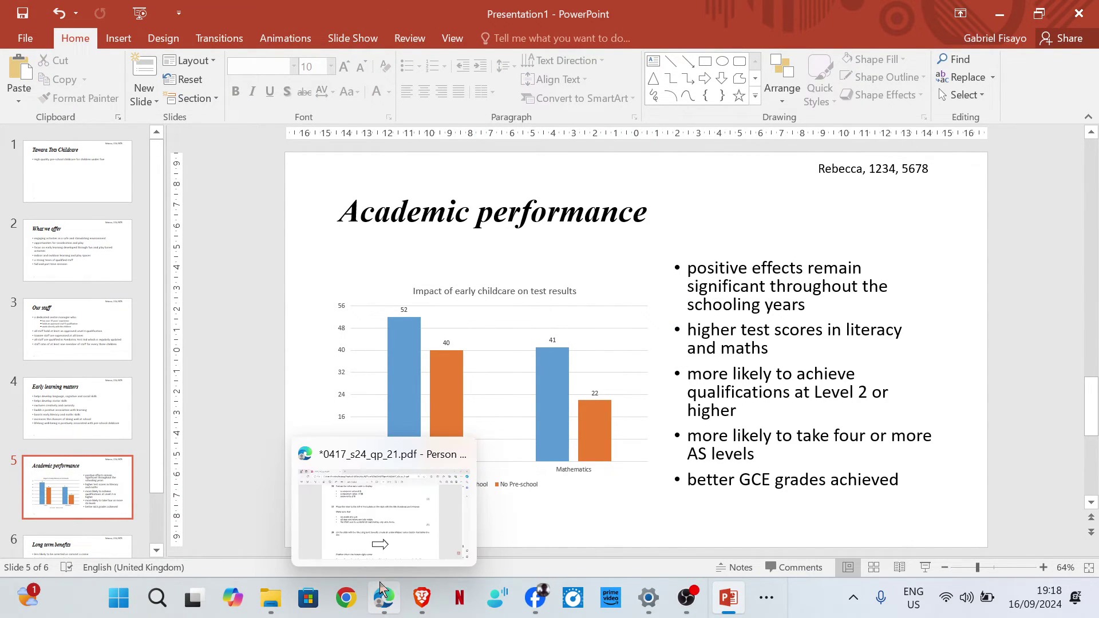
pyautogui.click(392, 535)
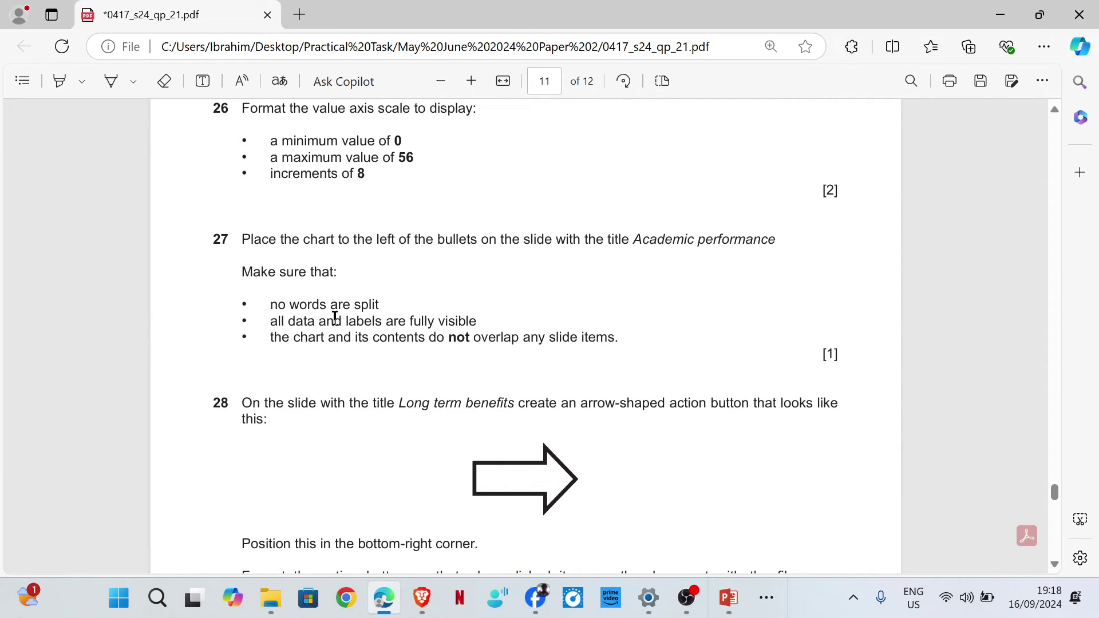
pyautogui.scroll(-3, 337, 309)
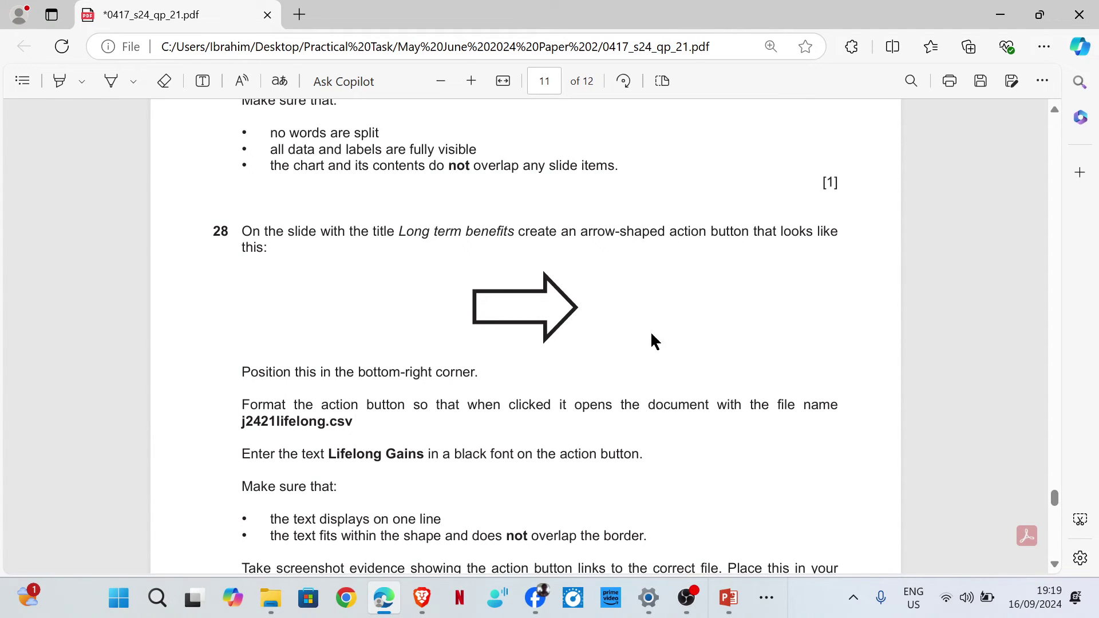
pyautogui.click(728, 597)
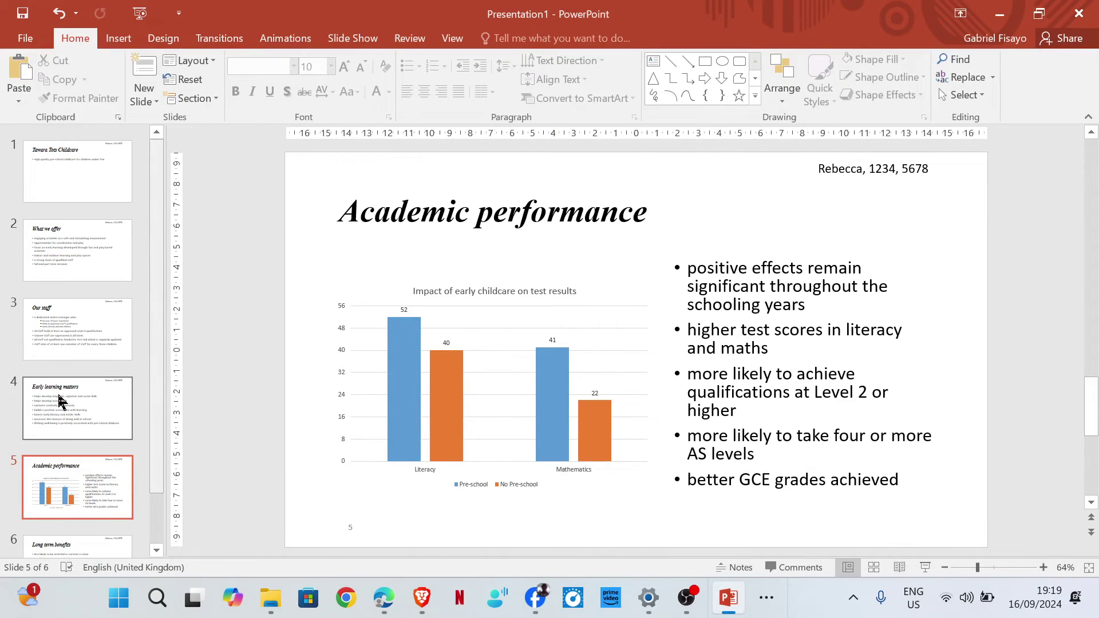
pyautogui.scroll(-2, 69, 435)
pyautogui.click(84, 479)
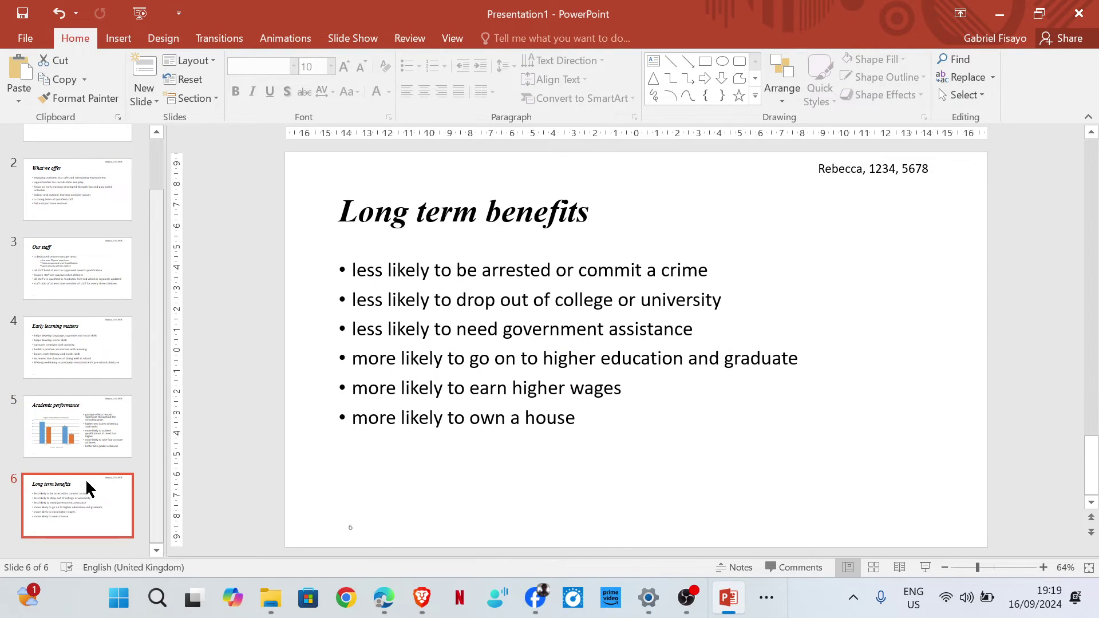
pyautogui.click(510, 509)
pyautogui.click(459, 532)
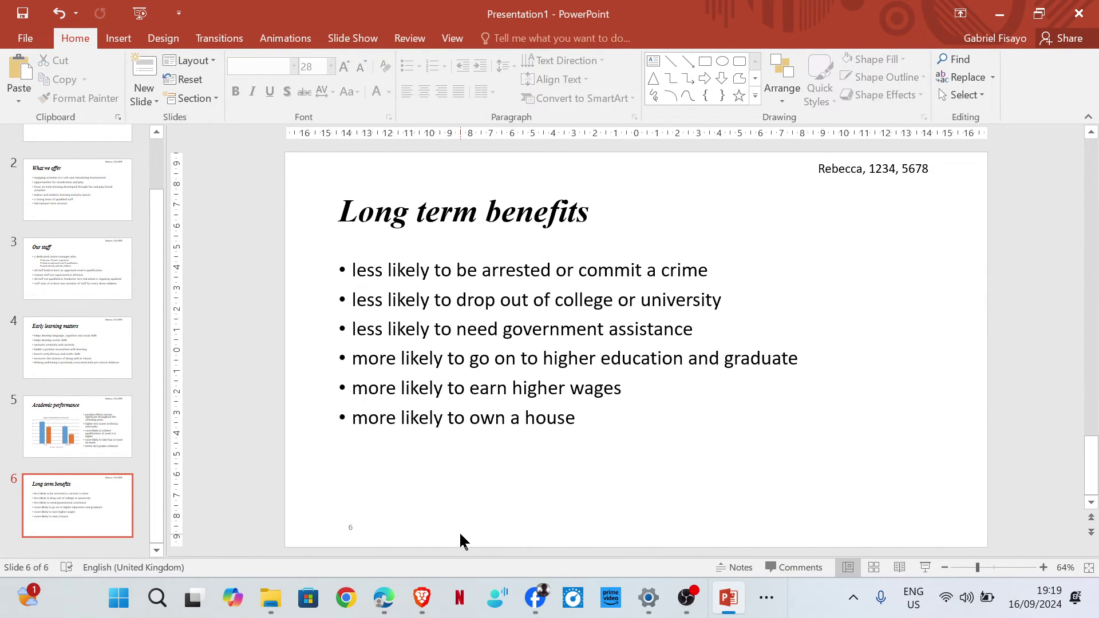
pyautogui.click(503, 396)
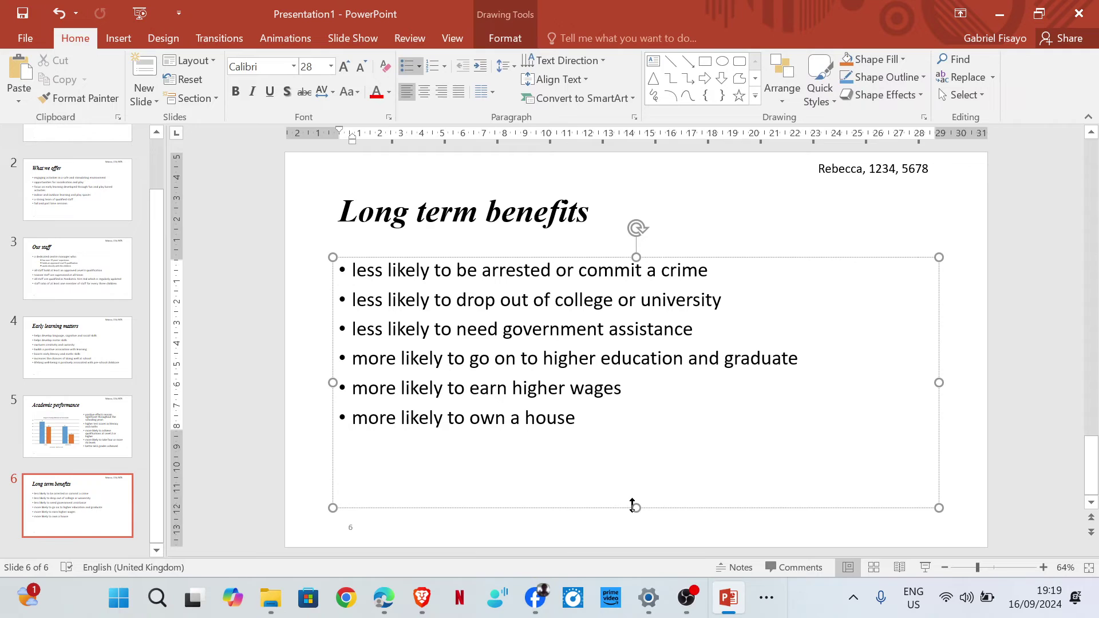
pyautogui.click(547, 522)
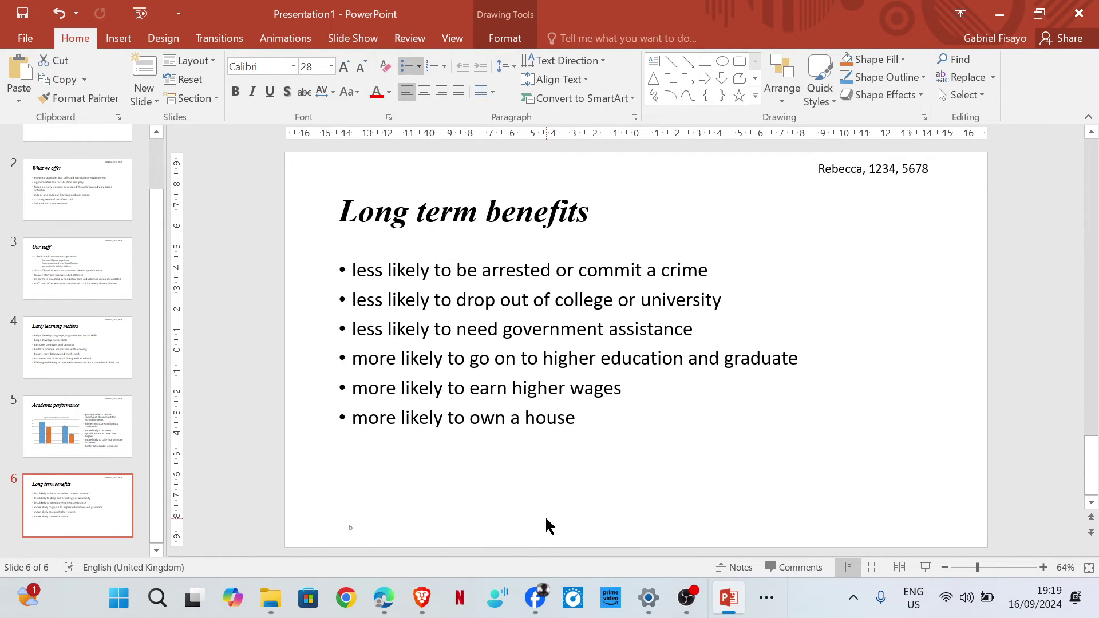
# - Insert an arrow-shaped action button on the Long term benefits slide
pyautogui.click(128, 41)
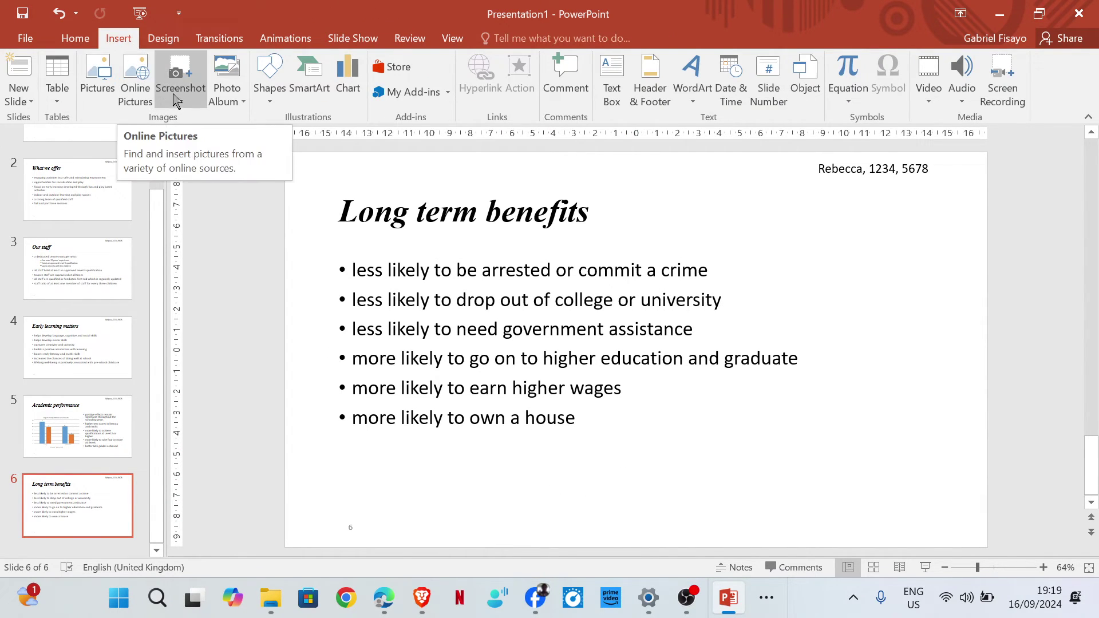
pyautogui.click(83, 40)
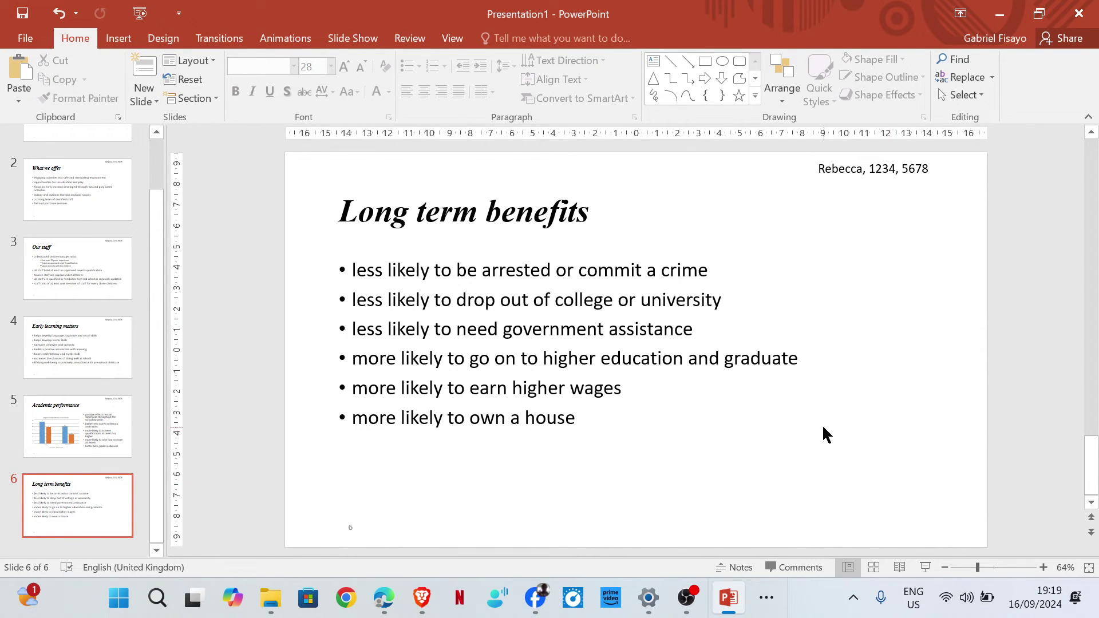
pyautogui.click(126, 40)
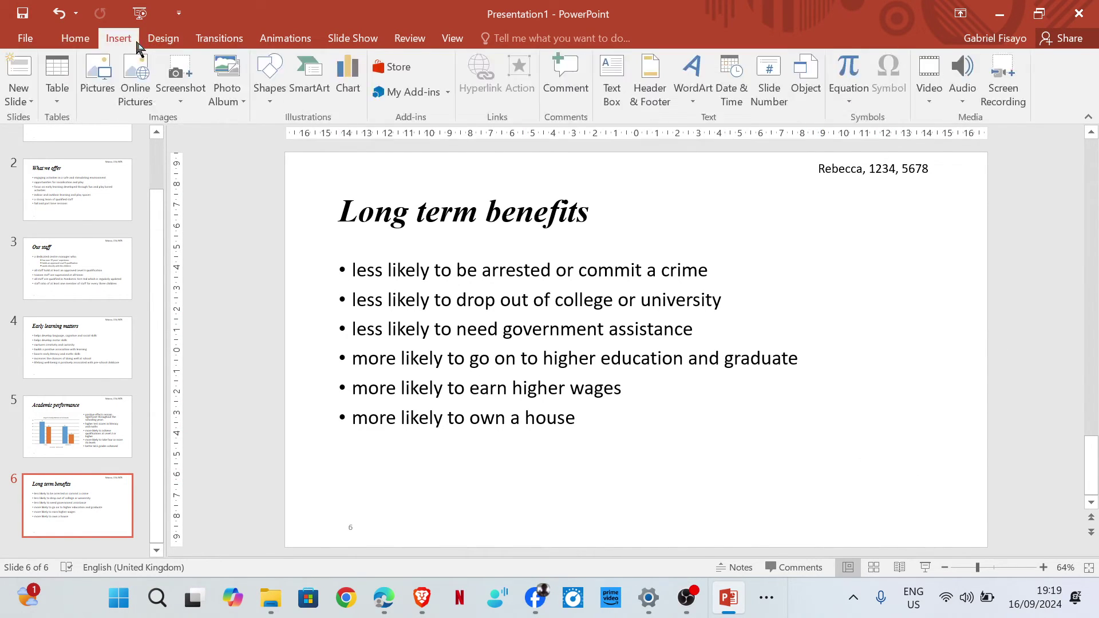